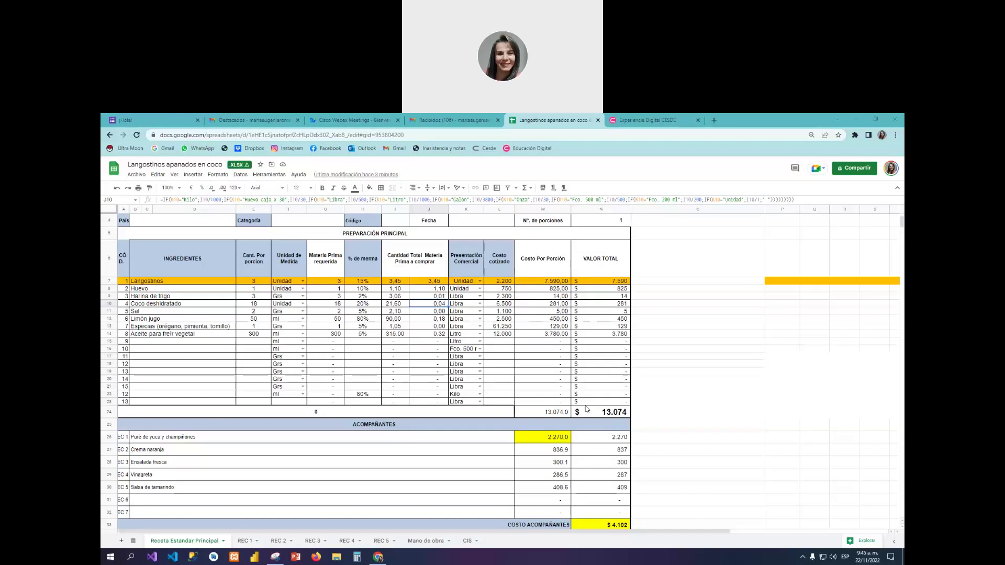
- Review the main recipe sheet, the complementary recipe sheets REC 1 to REC 5, and the Mano de obra and CIS sheets
{"action": "scroll", "coordinate": [265, 519], "scroll_direction": "up", "scroll_amount": 2}
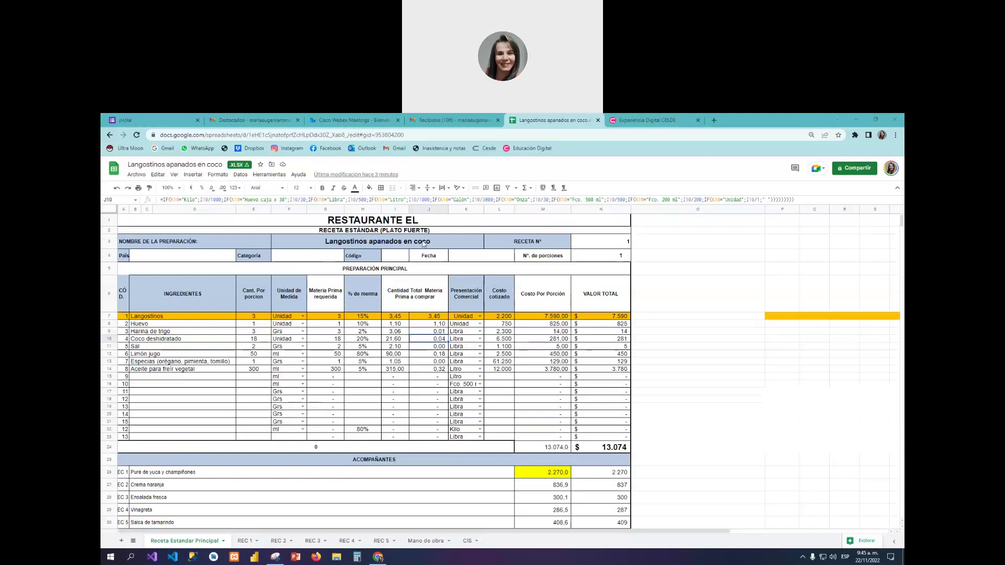
{"action": "left_click", "coordinate": [244, 541]}
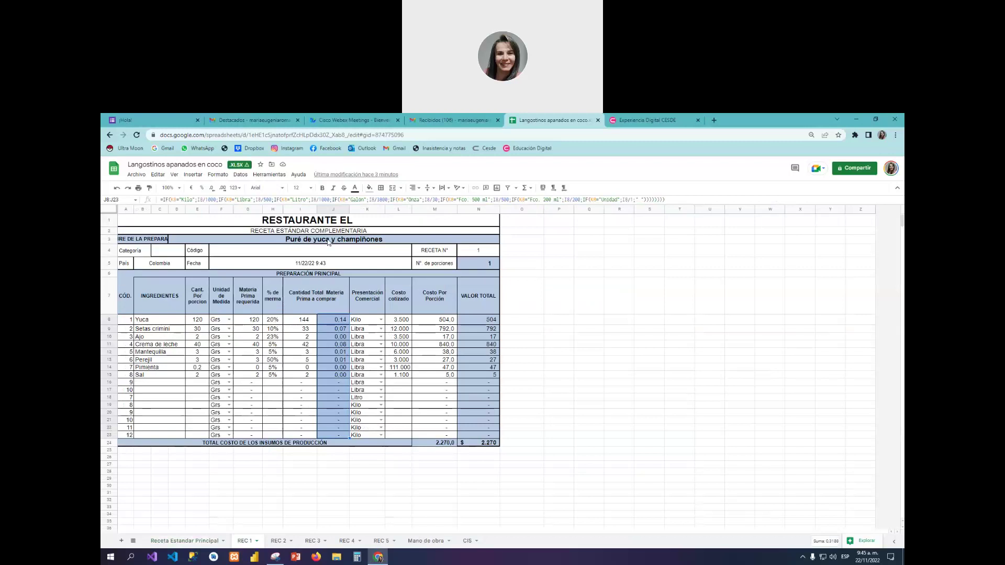
{"action": "left_click", "coordinate": [279, 541]}
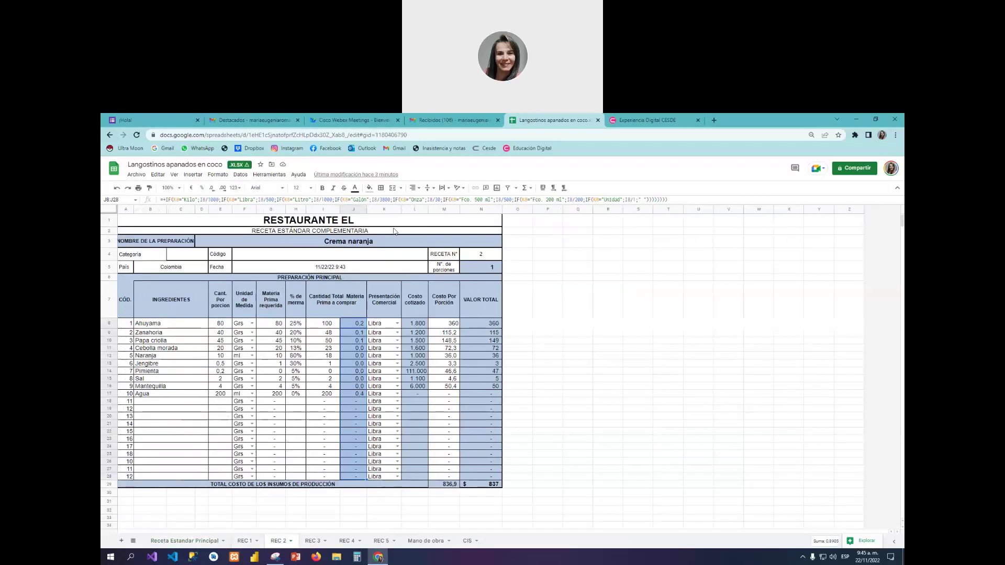
{"action": "left_click", "coordinate": [313, 542]}
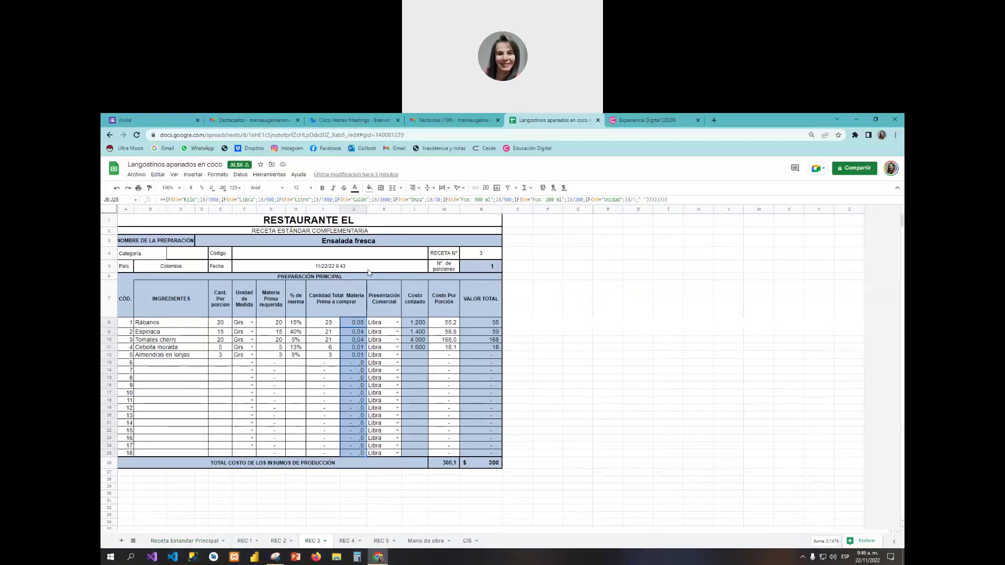
{"action": "left_click", "coordinate": [346, 541]}
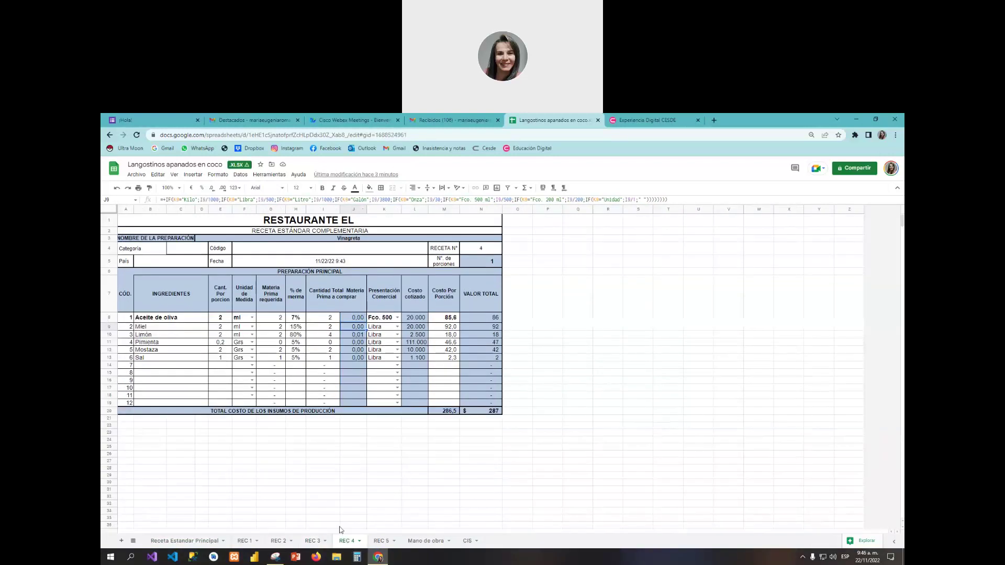
{"action": "left_click", "coordinate": [381, 541]}
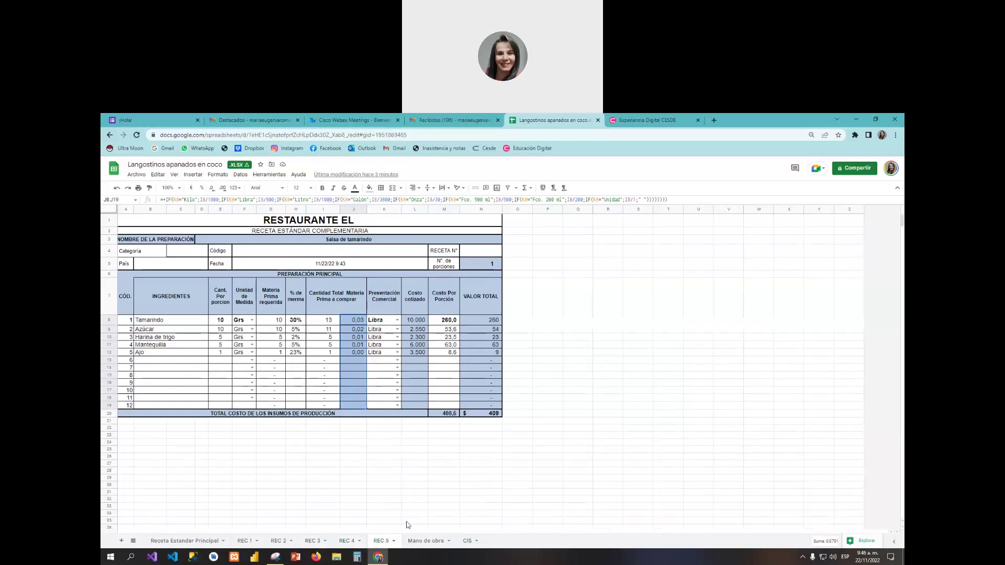
{"action": "left_click", "coordinate": [424, 542]}
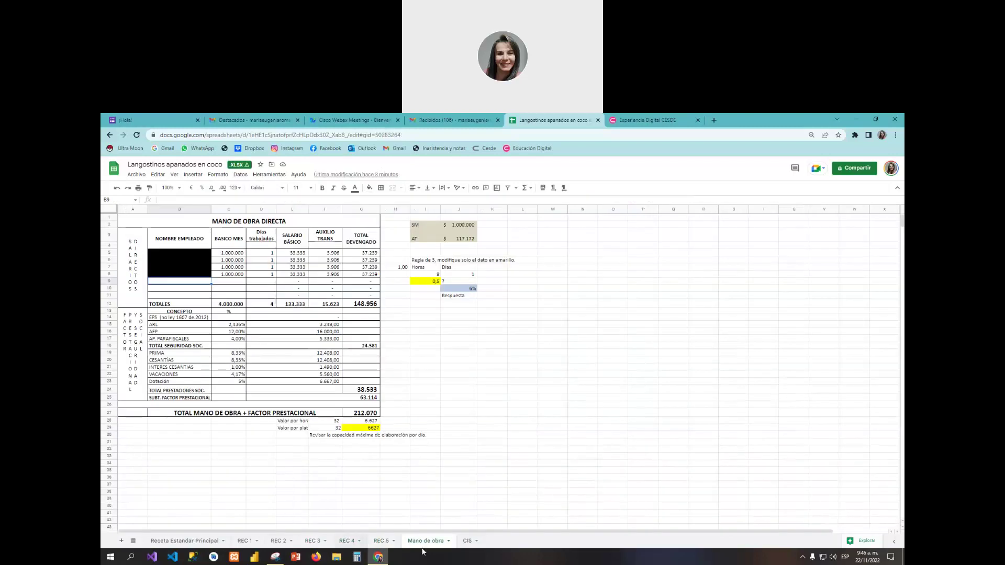
{"action": "left_click", "coordinate": [467, 541]}
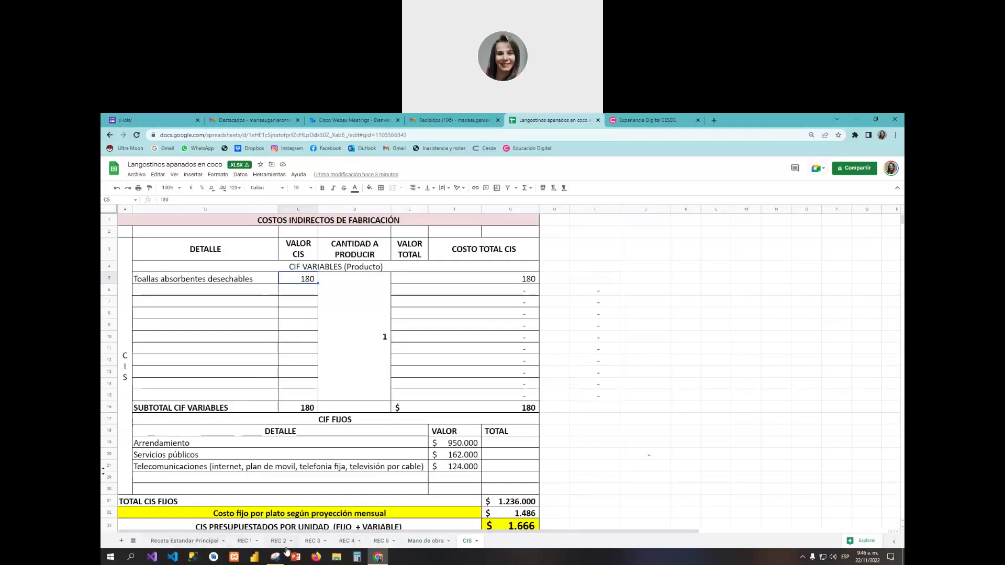
- Examine the Salsa de tamarindo recipe on the REC 5 sheet and the formula in its number-of-portions cell
{"action": "left_click", "coordinate": [379, 545]}
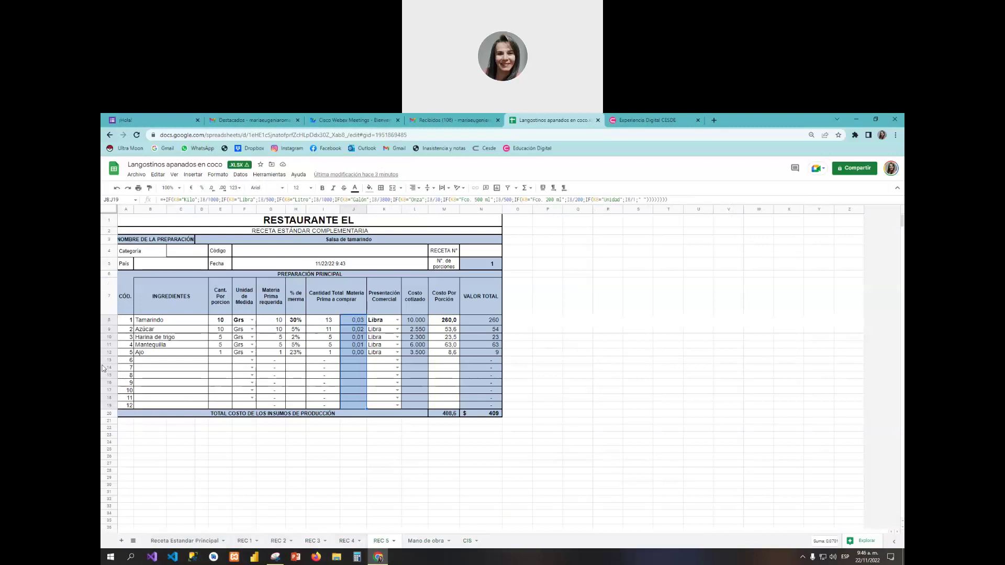
{"action": "left_click", "coordinate": [281, 385]}
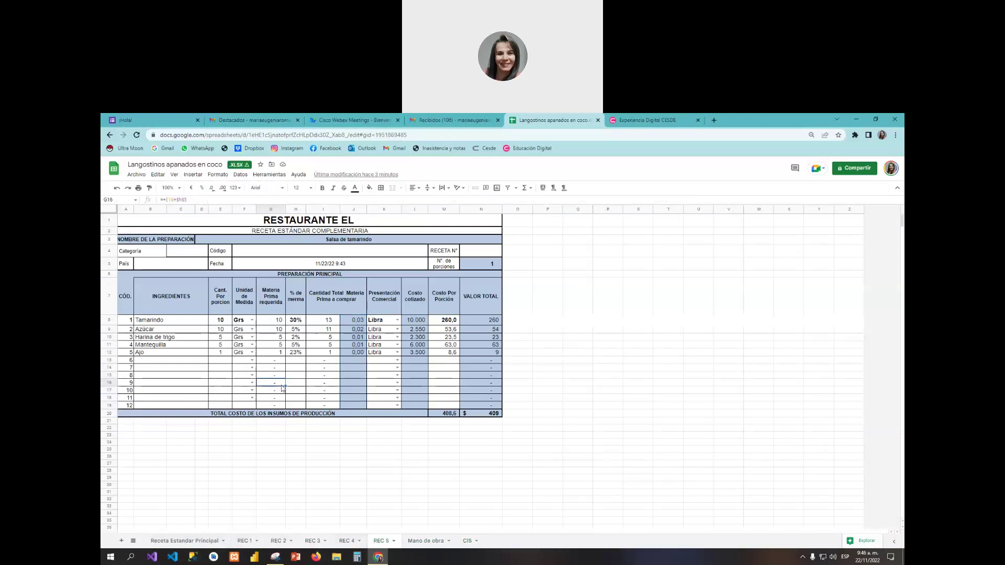
{"action": "key", "text": "ctrl+plus"}
{"action": "key", "text": "ctrl+plus"}
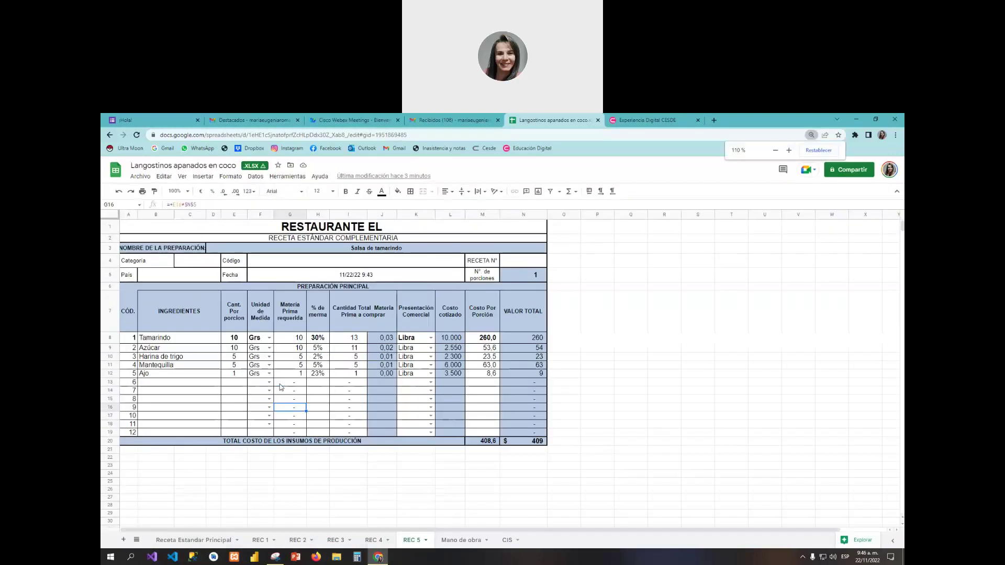
{"action": "key", "text": "ctrl+plus"}
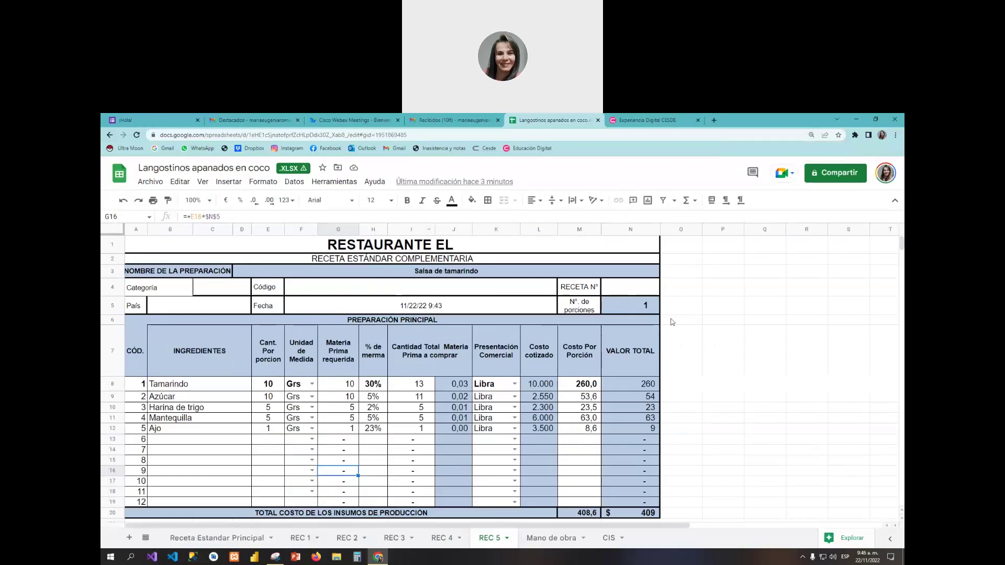
{"action": "left_click", "coordinate": [642, 306]}
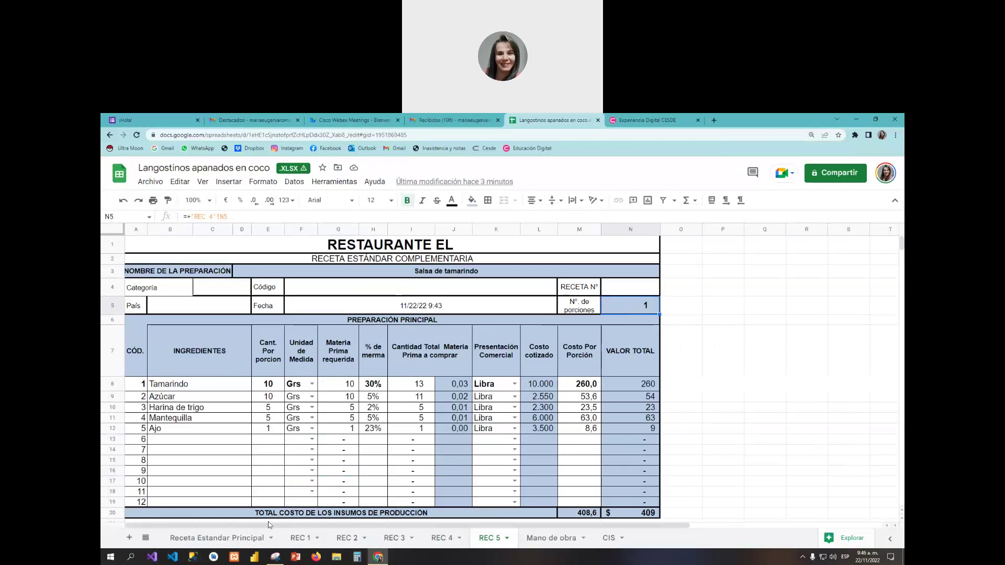
- Examine the quantities in the Cant. Por porcion column of the Receta Estandar Principal sheet
{"action": "left_click", "coordinate": [223, 538]}
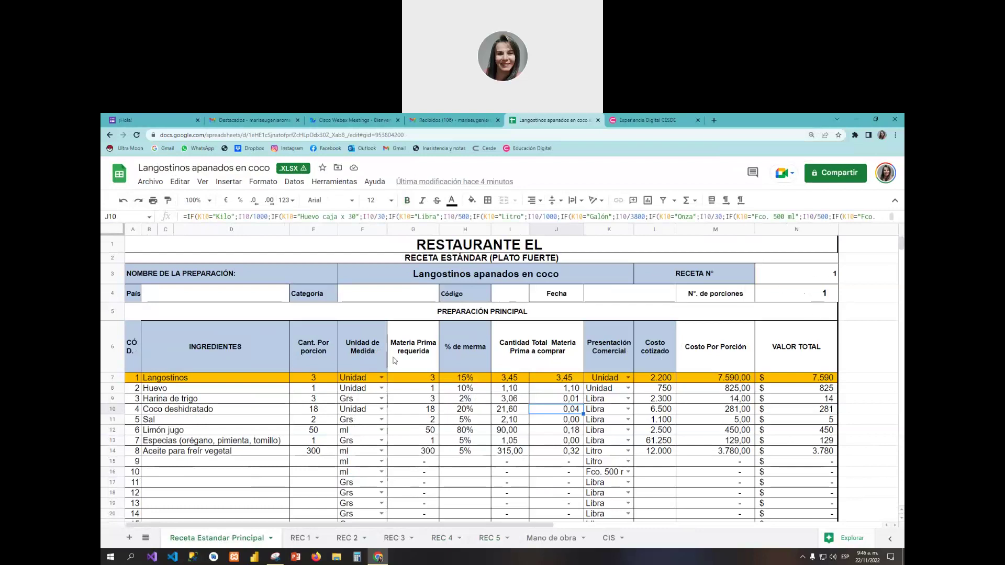
{"action": "left_click", "coordinate": [375, 349]}
{"action": "left_click_drag", "start_coordinate": [316, 343], "coordinate": [321, 480]}
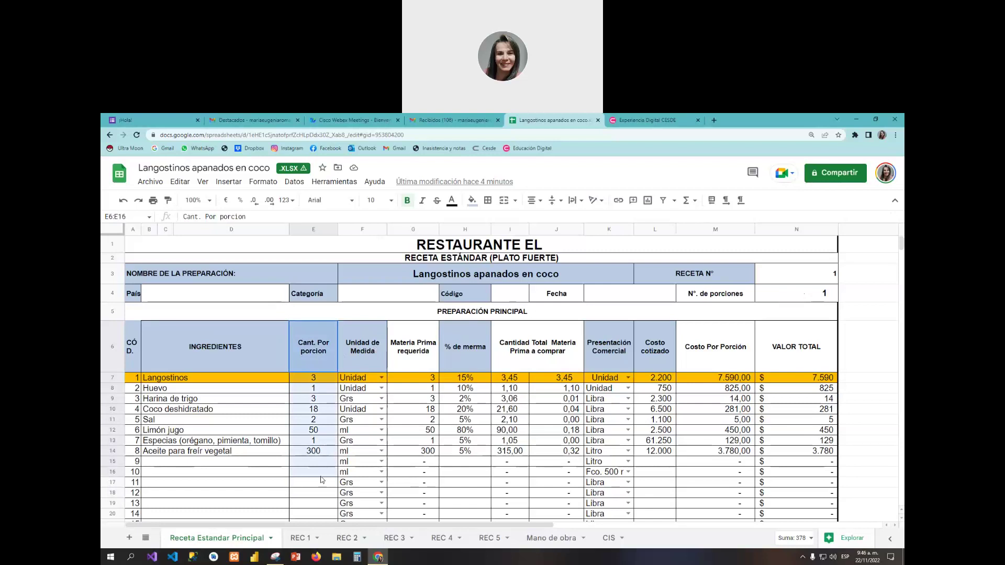
{"action": "left_click_drag", "start_coordinate": [322, 481], "coordinate": [321, 480]}
- Rename the REC 5 sheet as tamarindo
{"action": "double_click", "coordinate": [492, 538]}
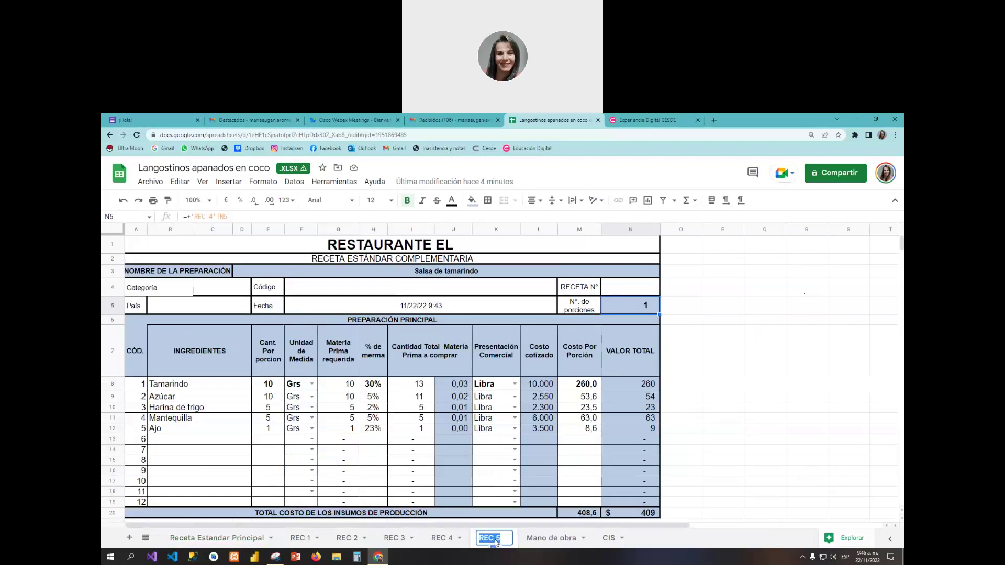
{"action": "type", "text": "tamarindo"}
{"action": "left_click", "coordinate": [515, 417]}
- Check the per-portion quantity of each ingredient in the Salsa de tamarindo recipe, from Tamarindo down to Ajo
{"action": "left_click", "coordinate": [266, 385]}
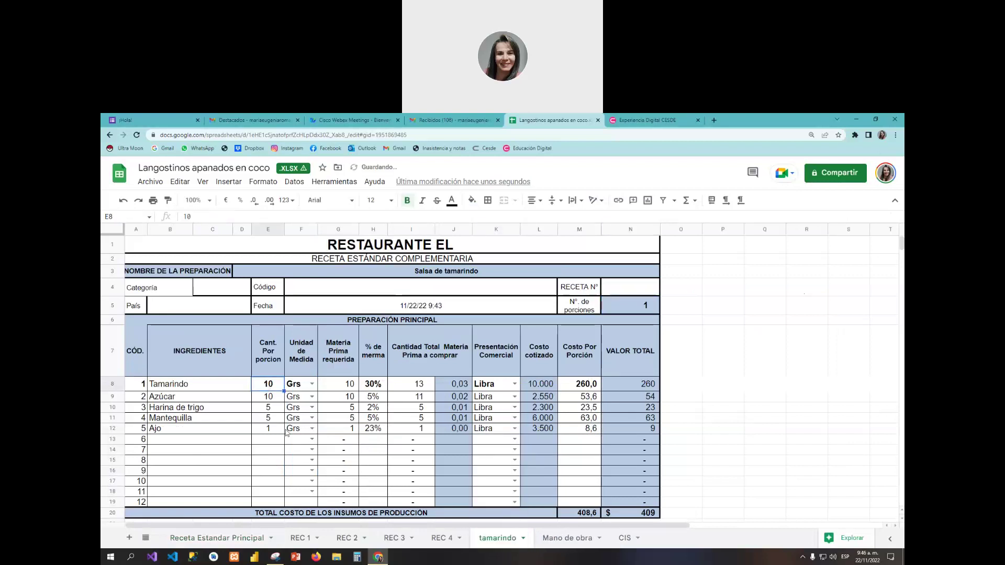
{"action": "key", "text": "Down"}
{"action": "key", "text": "Down"}
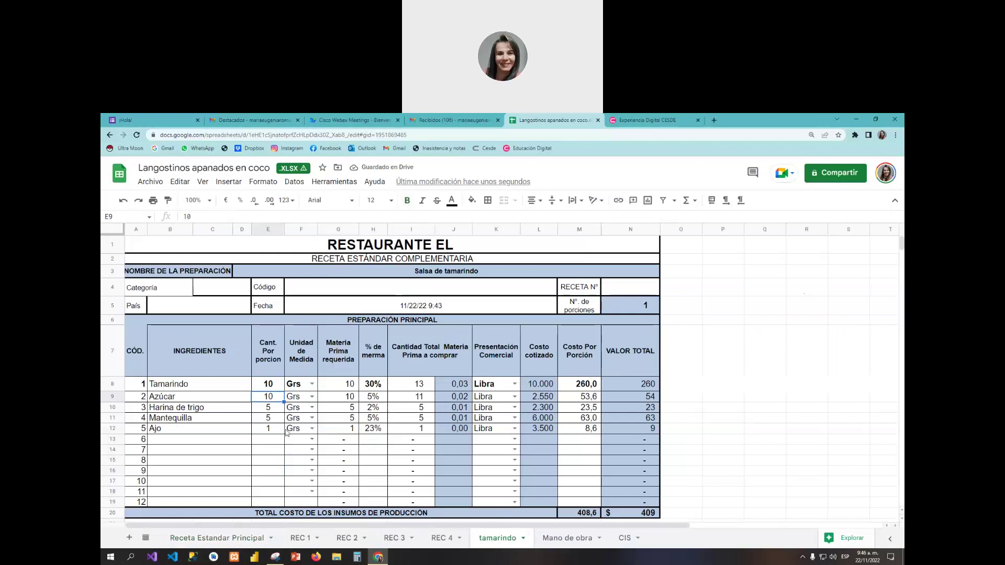
{"action": "key", "text": "Down"}
{"action": "key", "text": "Down"}
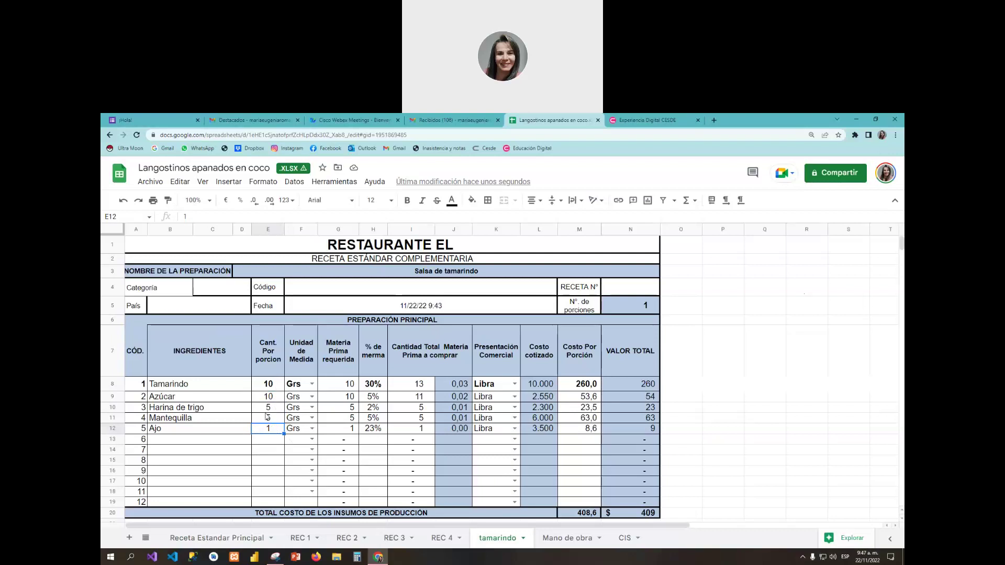
- Set the number of portions of the Salsa de tamarindo recipe to 10
{"action": "left_click", "coordinate": [639, 311]}
{"action": "type", "text": "10"}
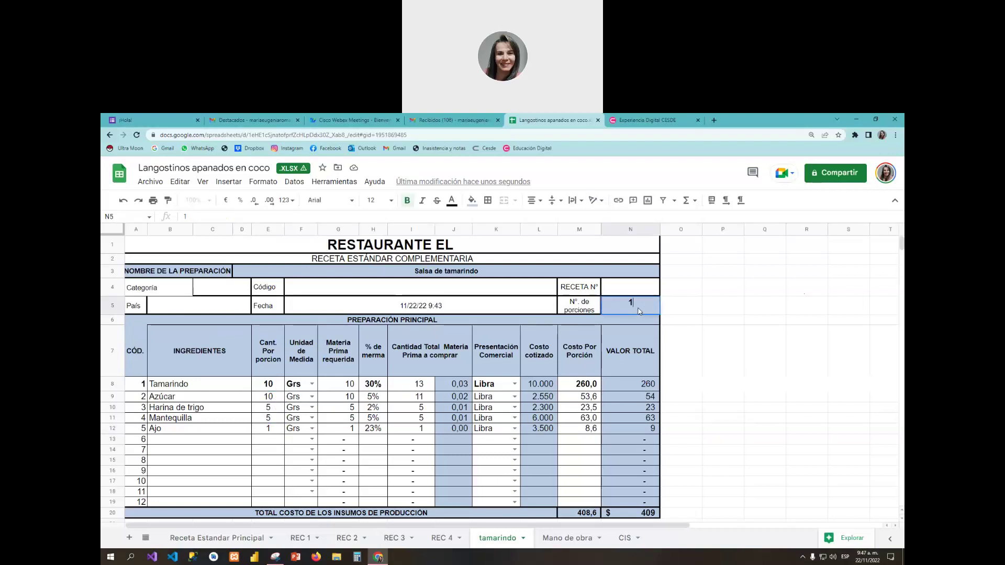
{"action": "key", "text": "Return"}
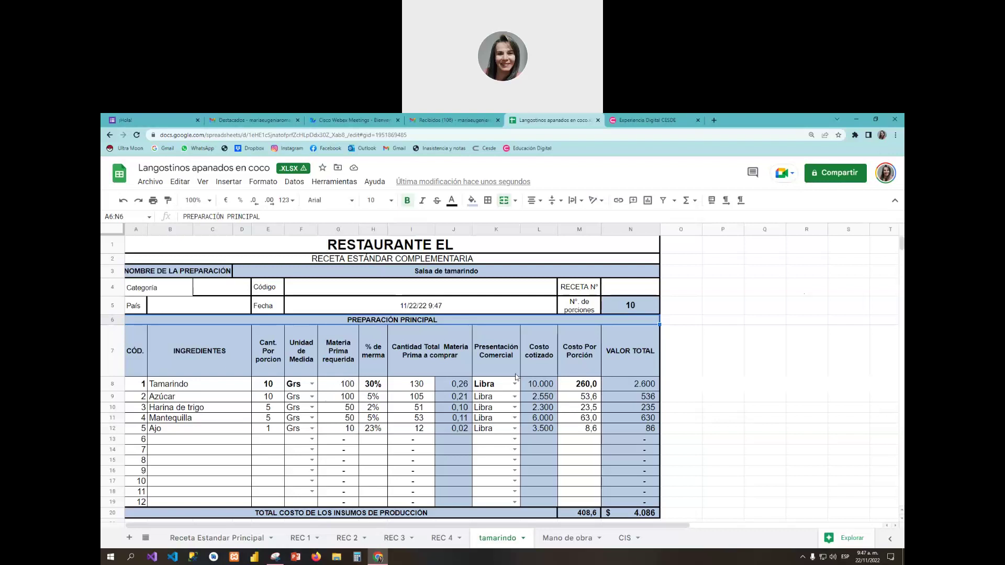
- Set the number of portions of the Salsa de tamarindo recipe to 1
{"action": "left_click", "coordinate": [631, 305]}
{"action": "type", "text": "1"}
{"action": "key", "text": "Return"}
{"action": "left_click", "coordinate": [249, 430]}
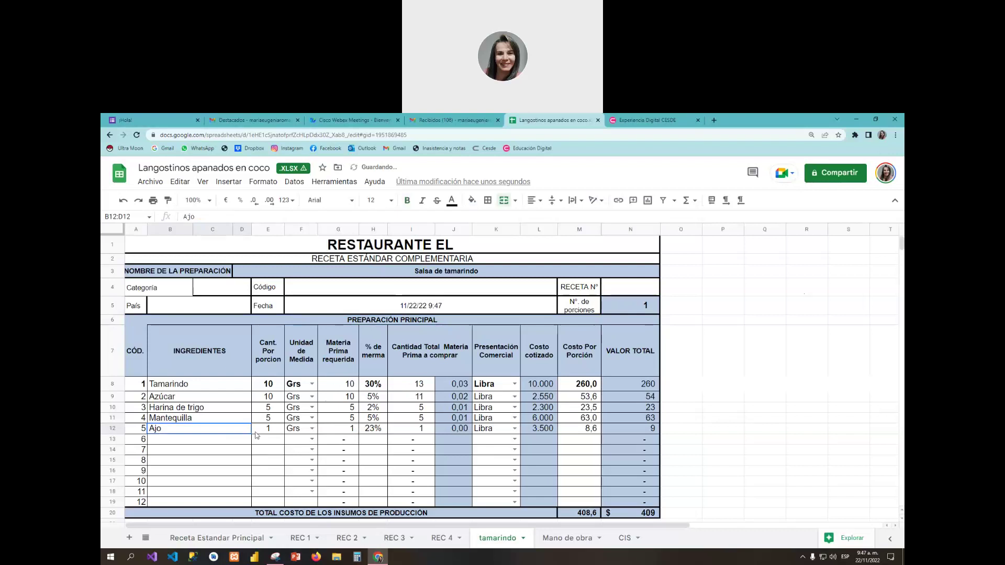
{"action": "left_click_drag", "start_coordinate": [256, 436], "coordinate": [259, 436]}
{"action": "right_click", "coordinate": [260, 437]}
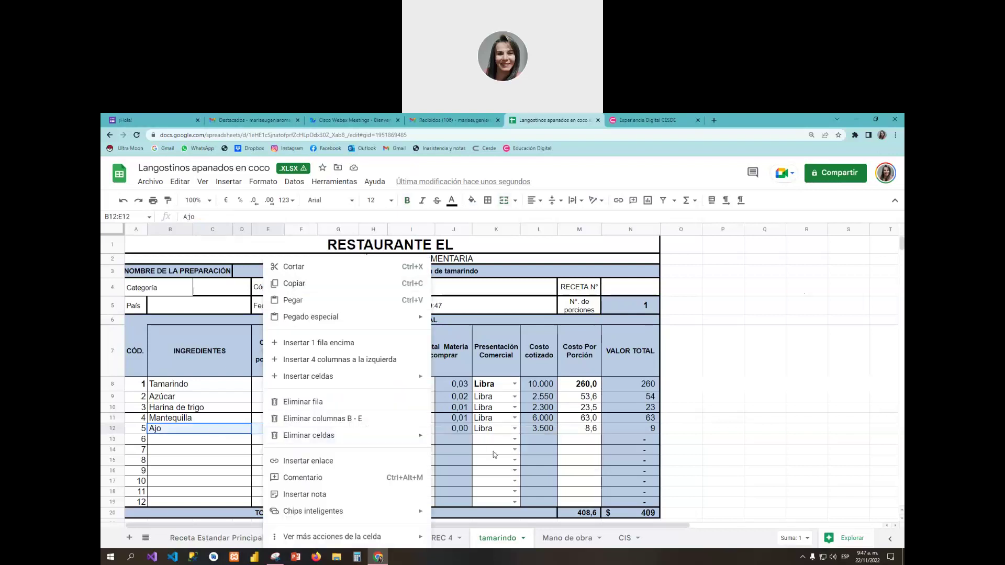
{"action": "left_click", "coordinate": [493, 452]}
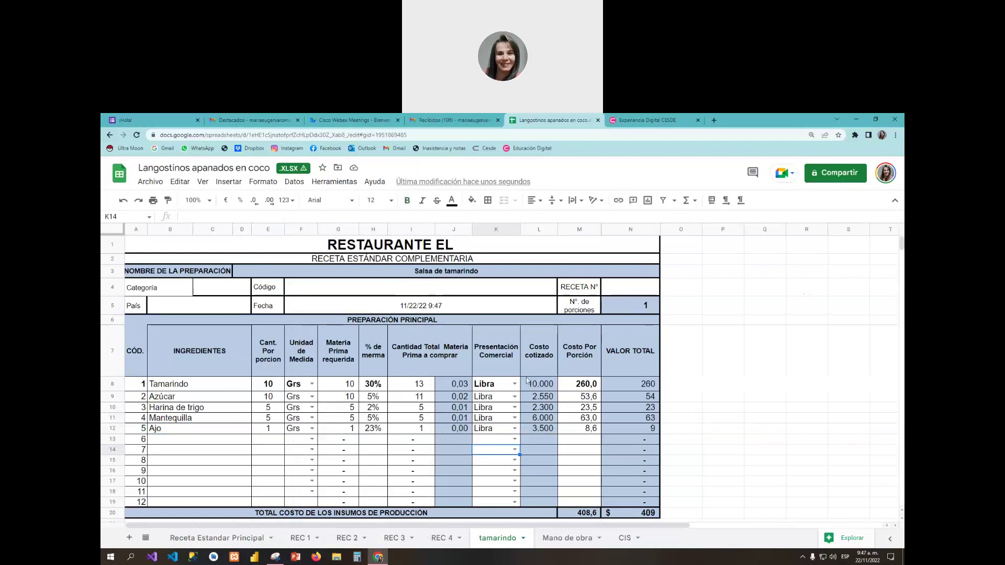
- Check the commercial presentation entered for the ingredients of the Salsa de tamarindo recipe
{"action": "left_click", "coordinate": [501, 387]}
{"action": "left_click", "coordinate": [501, 397]}
{"action": "left_click", "coordinate": [501, 408]}
{"action": "left_click", "coordinate": [498, 429]}
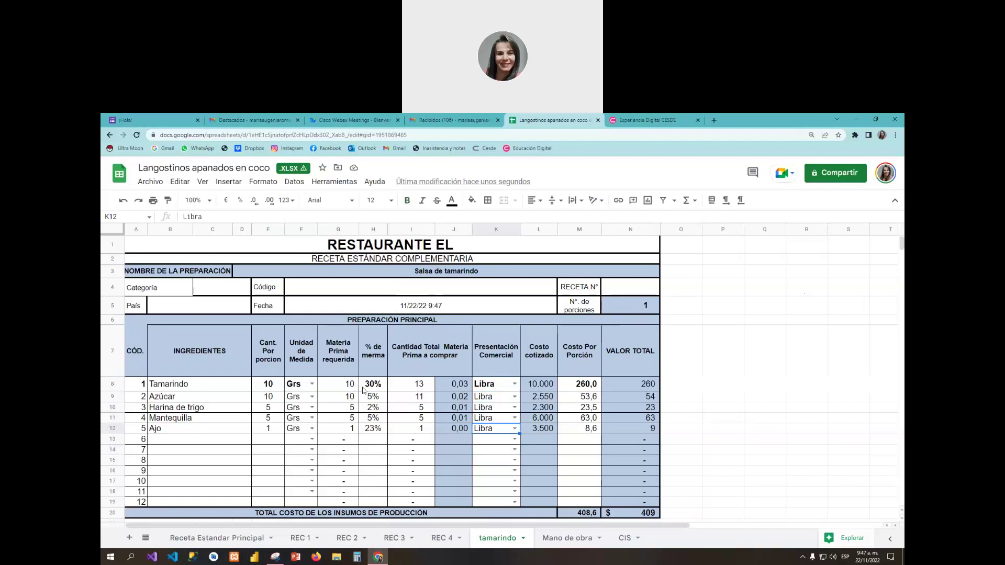
- Examine the waste percentage of each Salsa de tamarindo ingredient and the quantity formulas beside the Harina de trigo percentage
{"action": "left_click", "coordinate": [381, 388]}
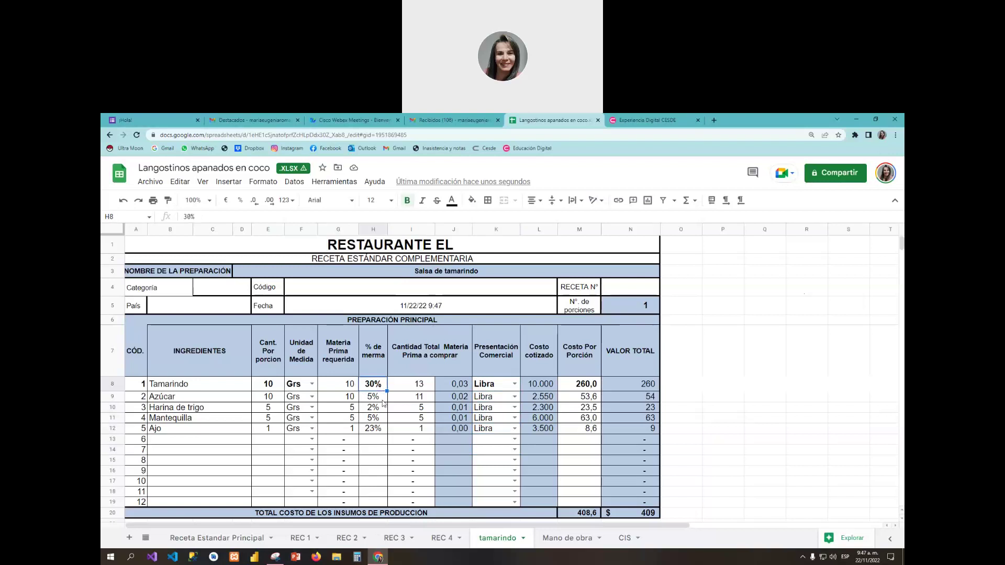
{"action": "left_click", "coordinate": [380, 400]}
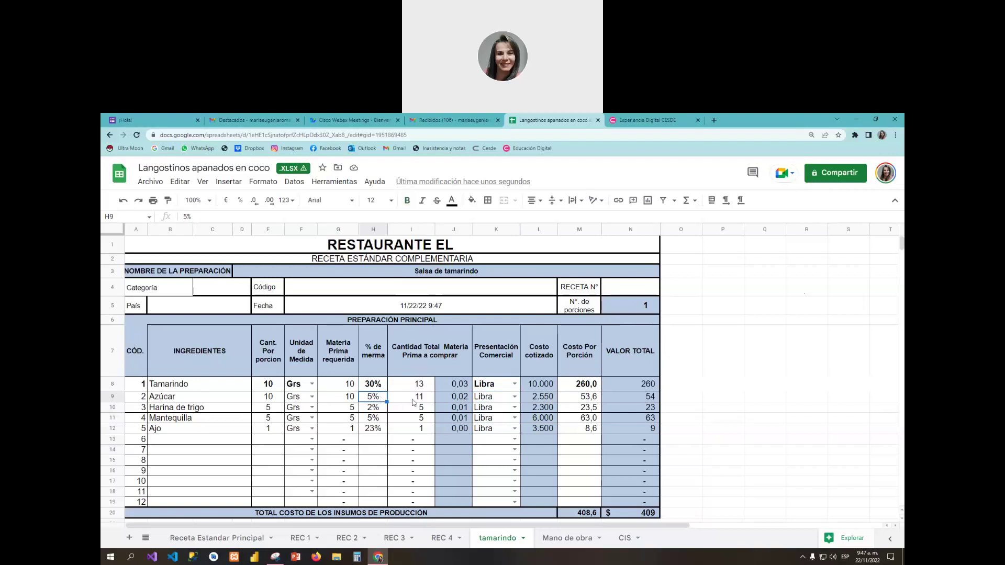
{"action": "left_click", "coordinate": [405, 400]}
{"action": "key", "text": "Down"}
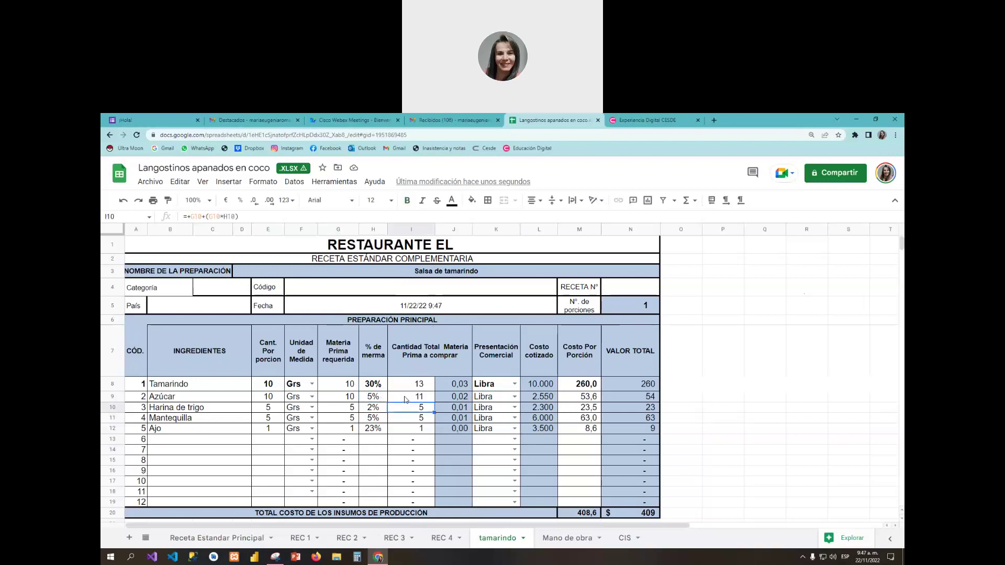
{"action": "key", "text": "Left"}
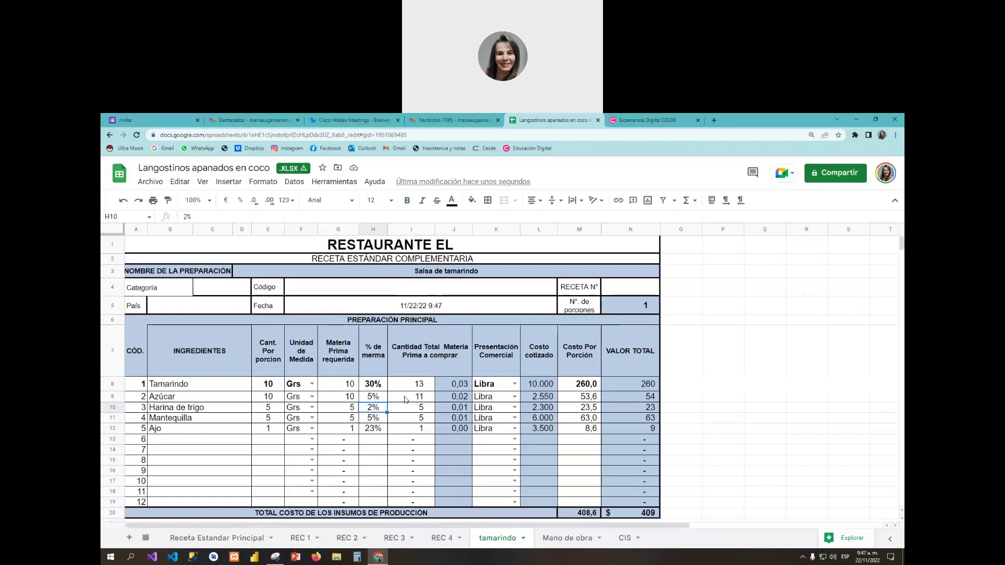
{"action": "key", "text": "Left"}
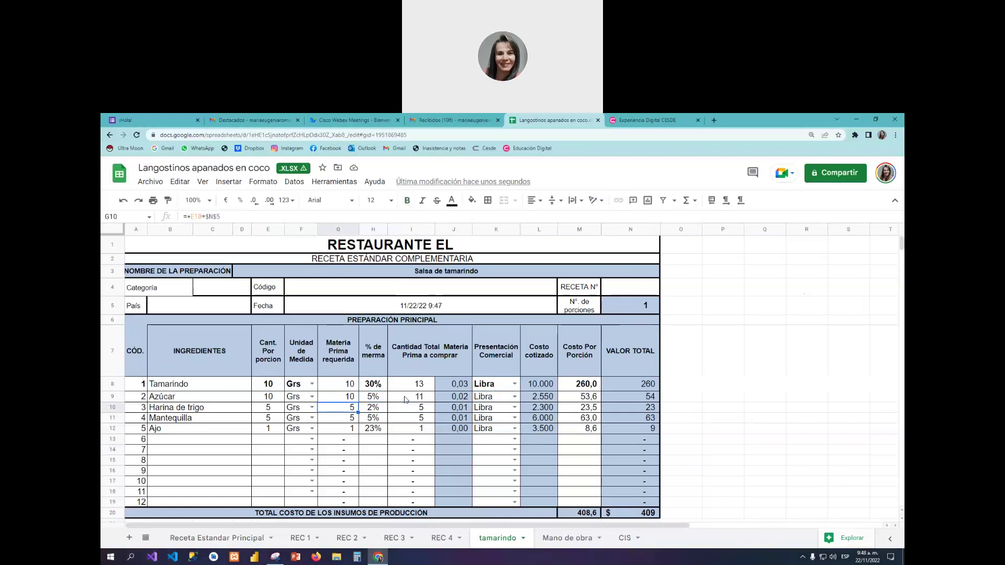
{"action": "key", "text": "Right"}
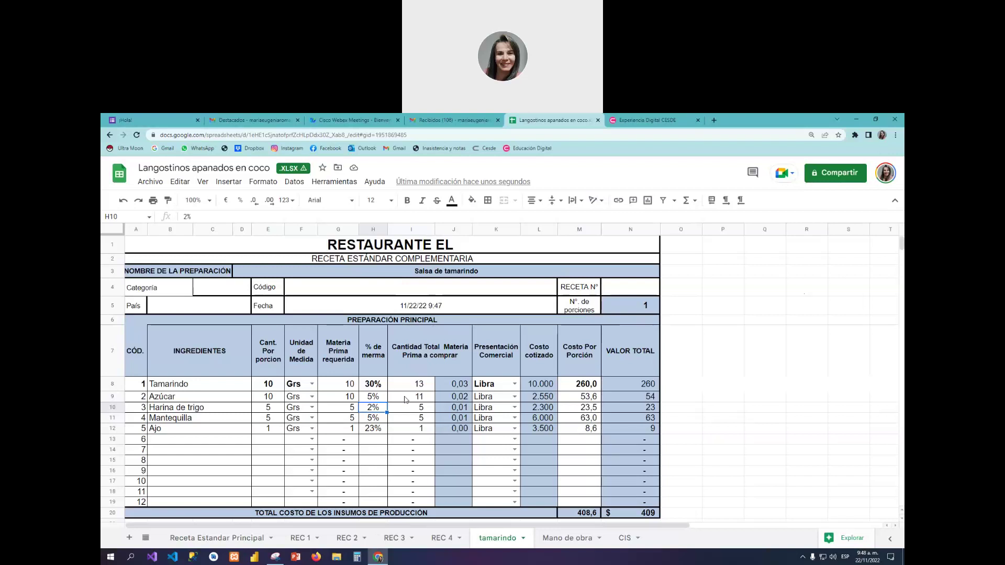
{"action": "key", "text": "Down"}
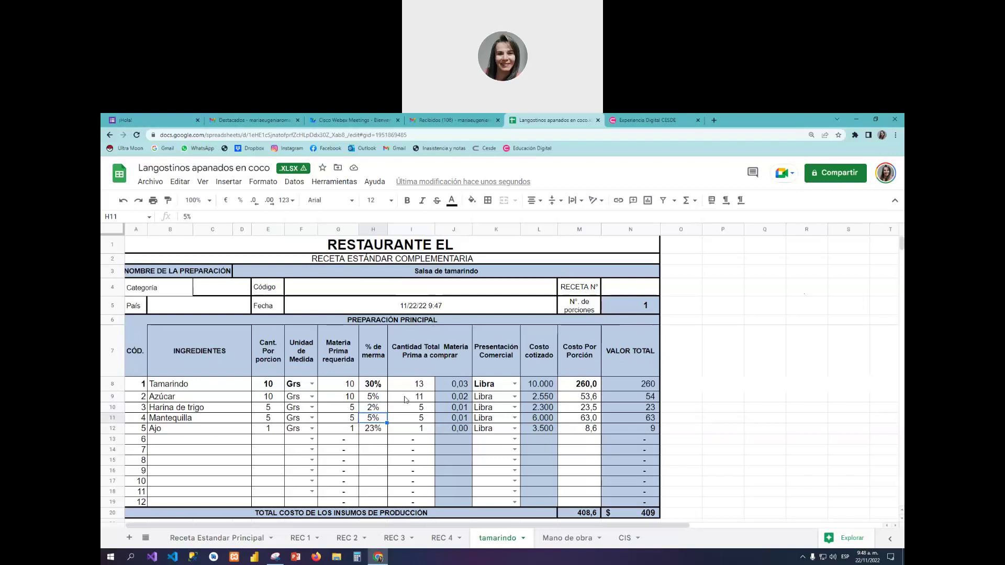
{"action": "key", "text": "Down"}
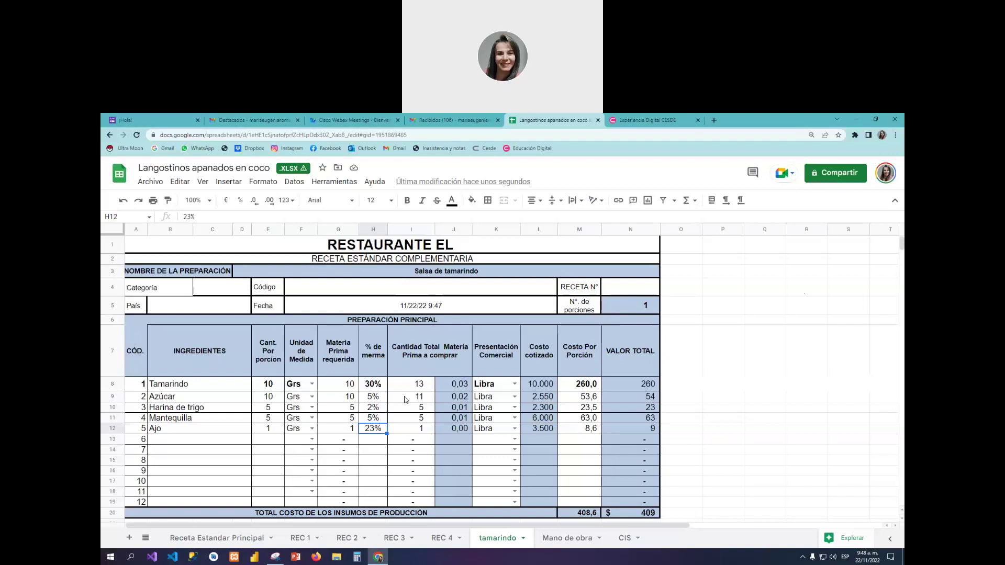
- Rename the REC 4 sheet as vinagreta
{"action": "left_click", "coordinate": [445, 539]}
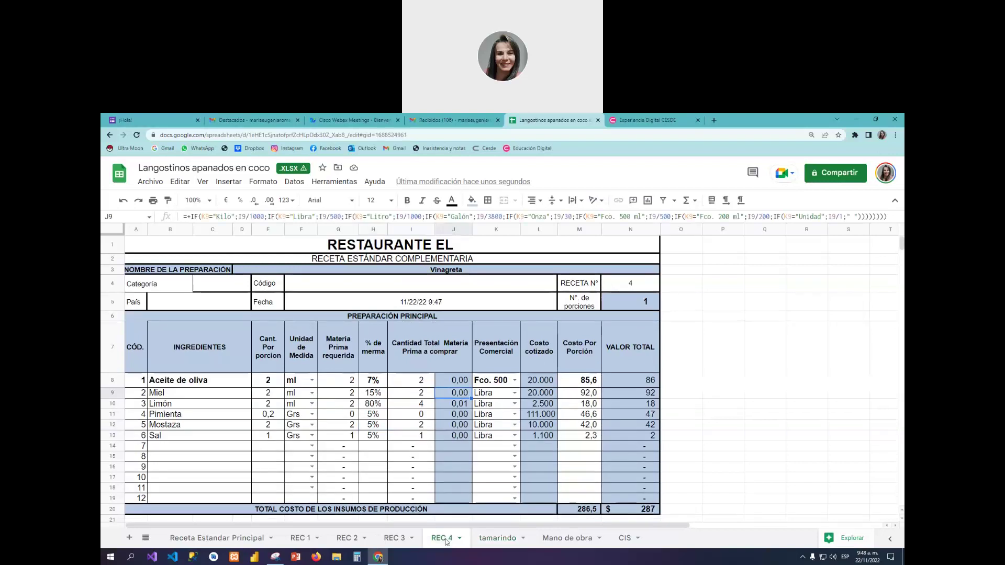
{"action": "double_click", "coordinate": [443, 538]}
{"action": "type", "text": "vinag"}
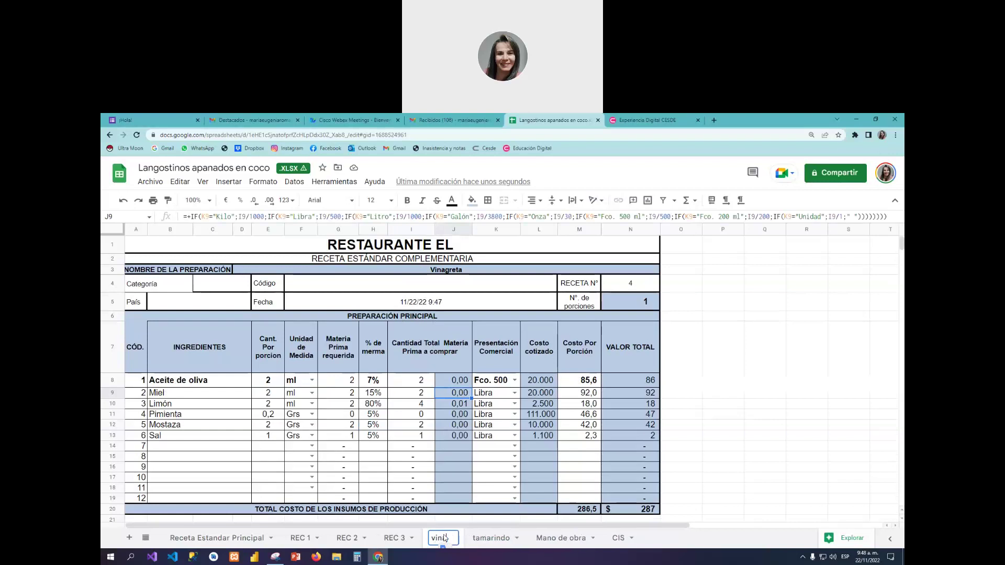
{"action": "type", "text": "reta"}
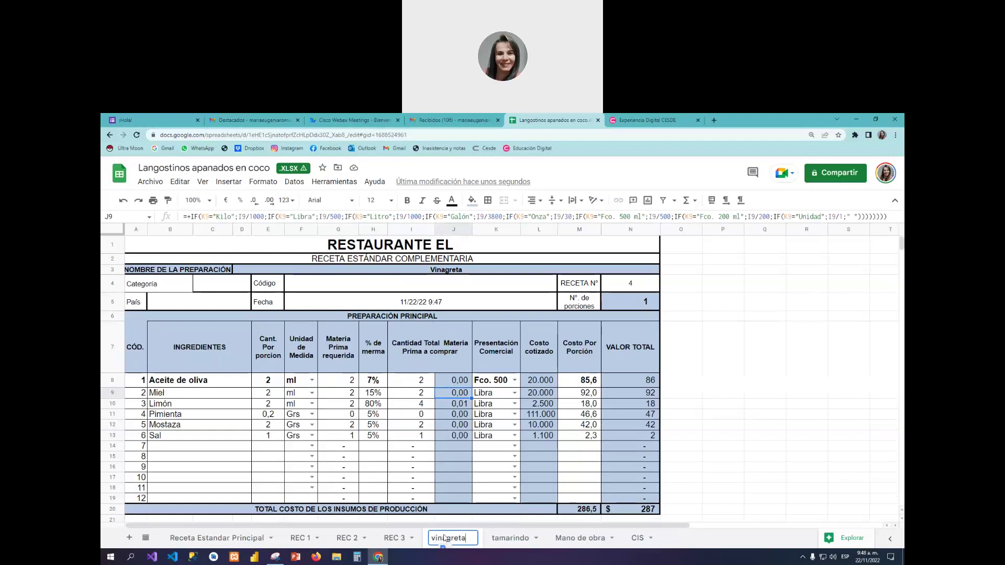
- Check the Vinagreta ingredients' quantities per portion and fill the Sal quantity cell with yellow
{"action": "left_click", "coordinate": [270, 382]}
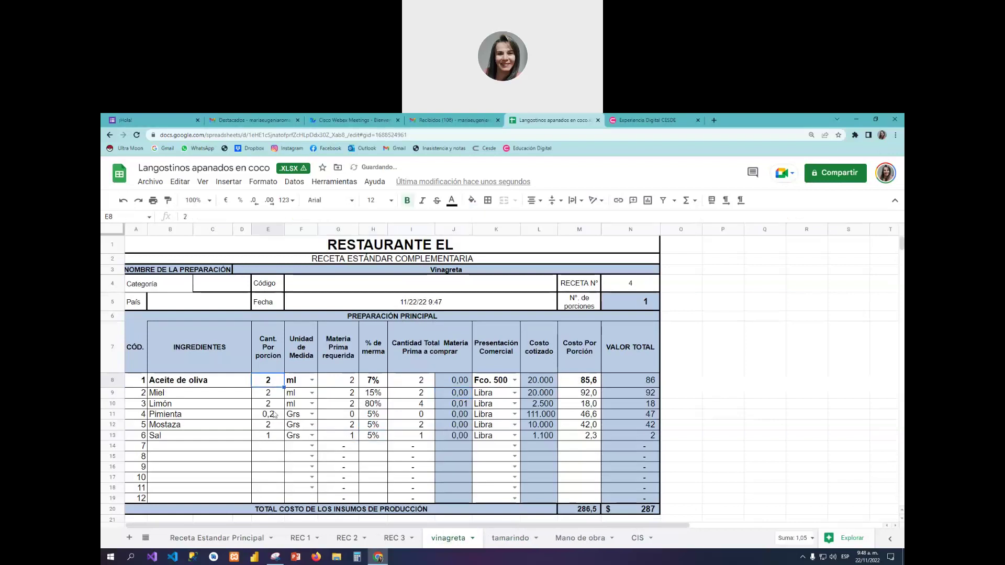
{"action": "key", "text": "Down"}
{"action": "key", "text": "Down"}
{"action": "key", "text": "Down"}
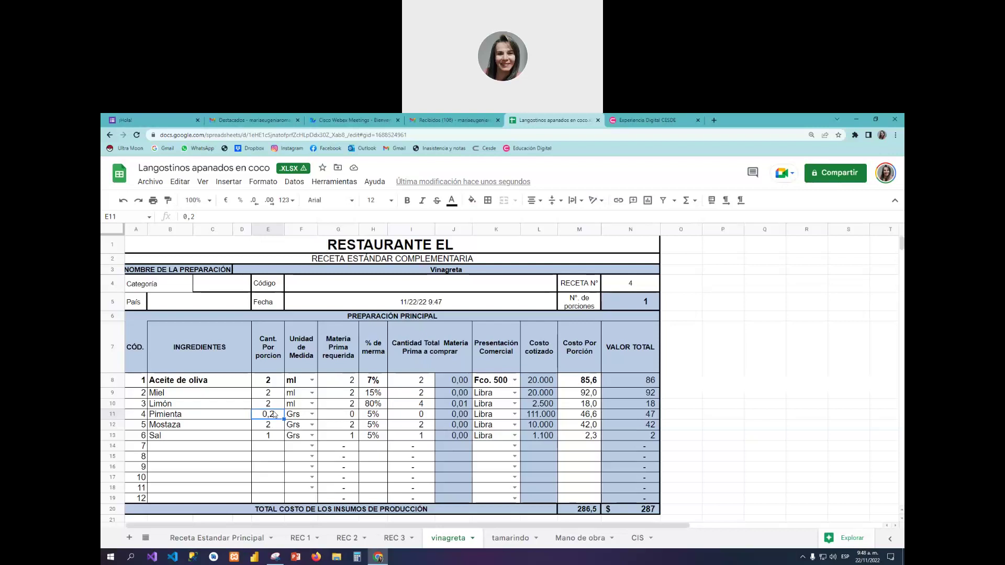
{"action": "key", "text": "Down"}
{"action": "key", "text": "Down"}
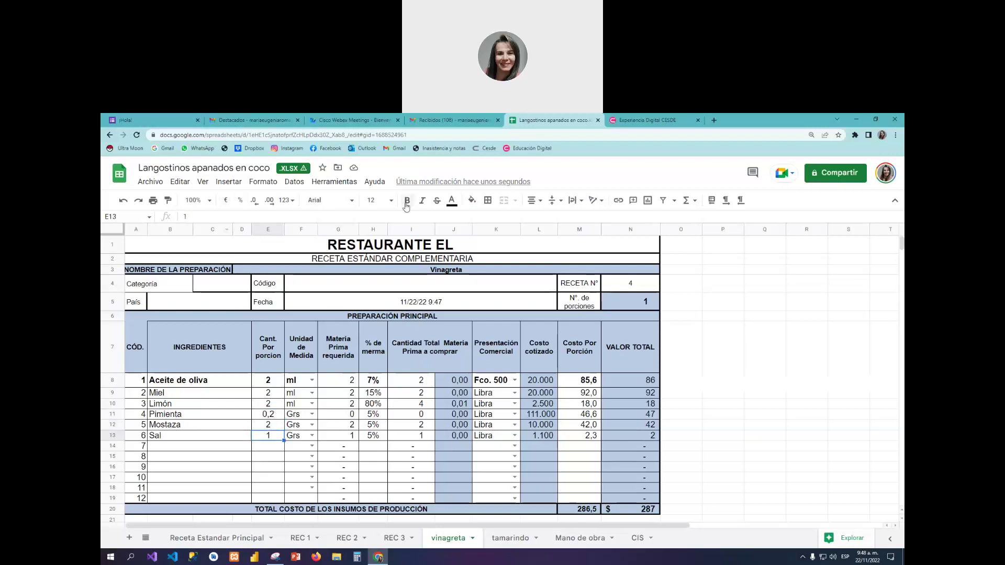
{"action": "left_click", "coordinate": [471, 201]}
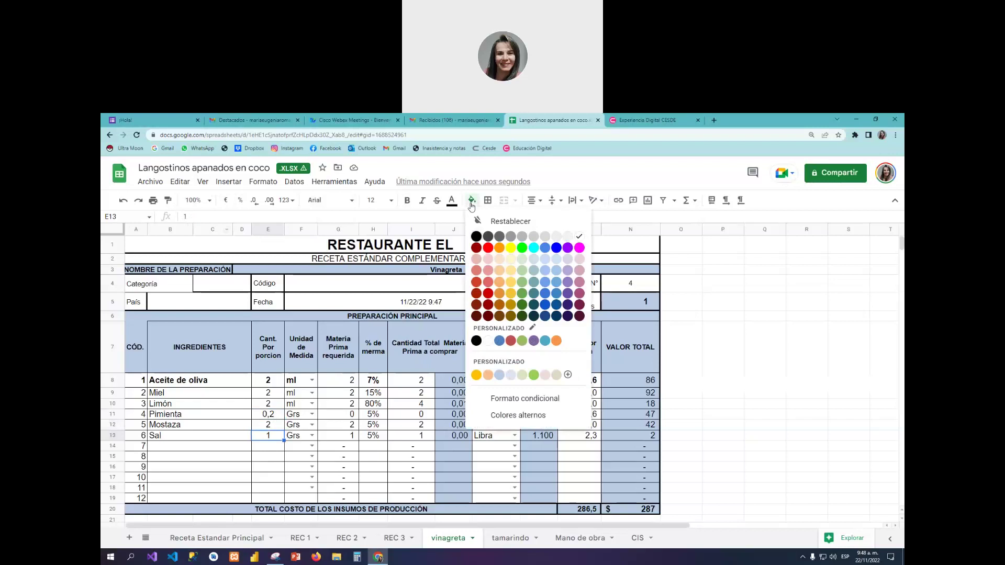
{"action": "left_click", "coordinate": [503, 244]}
{"action": "left_click", "coordinate": [312, 467]}
{"action": "left_click", "coordinate": [269, 457]}
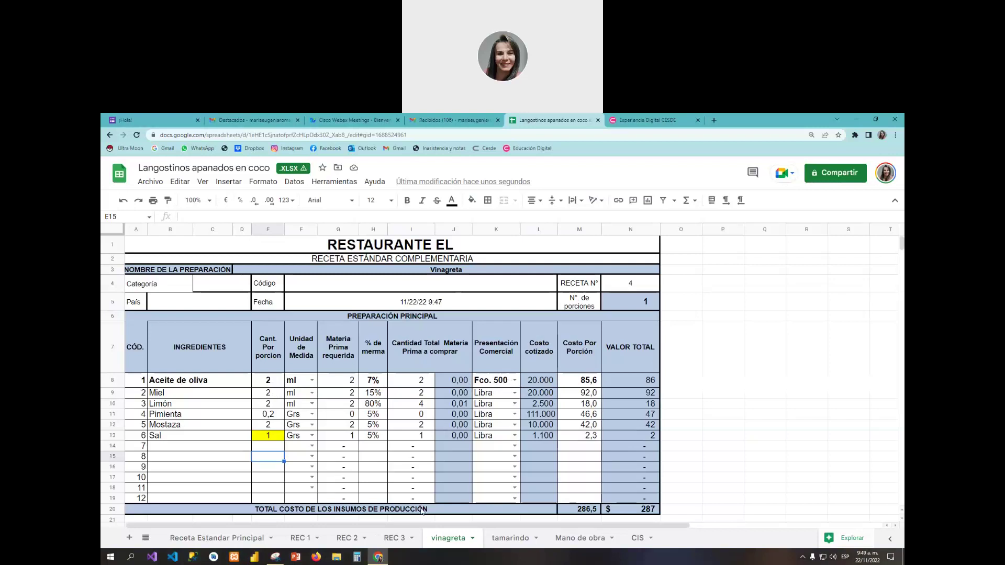
- Rename the REC 3 sheet as ensalada
{"action": "left_click", "coordinate": [394, 540]}
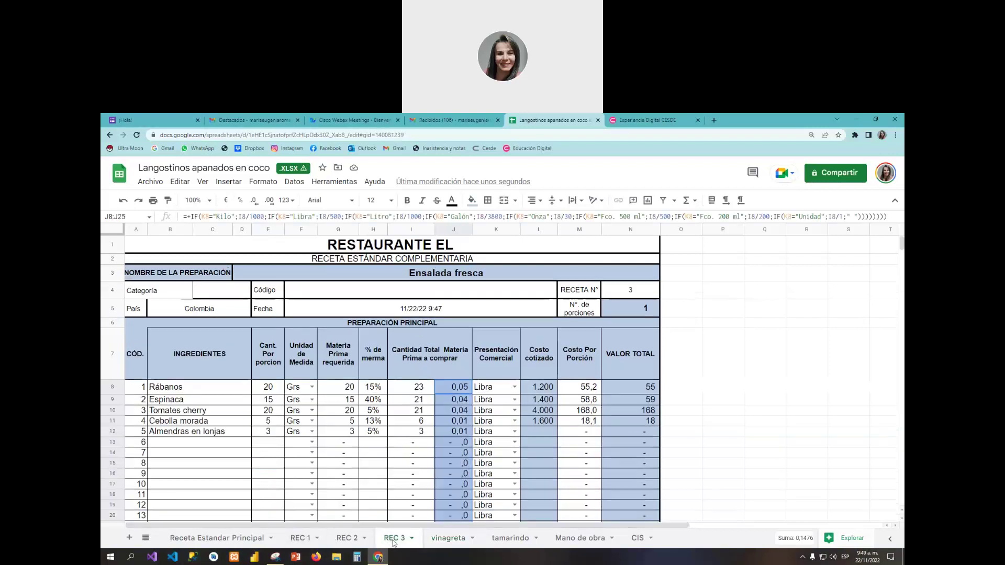
{"action": "double_click", "coordinate": [393, 539]}
{"action": "type", "text": "e"}
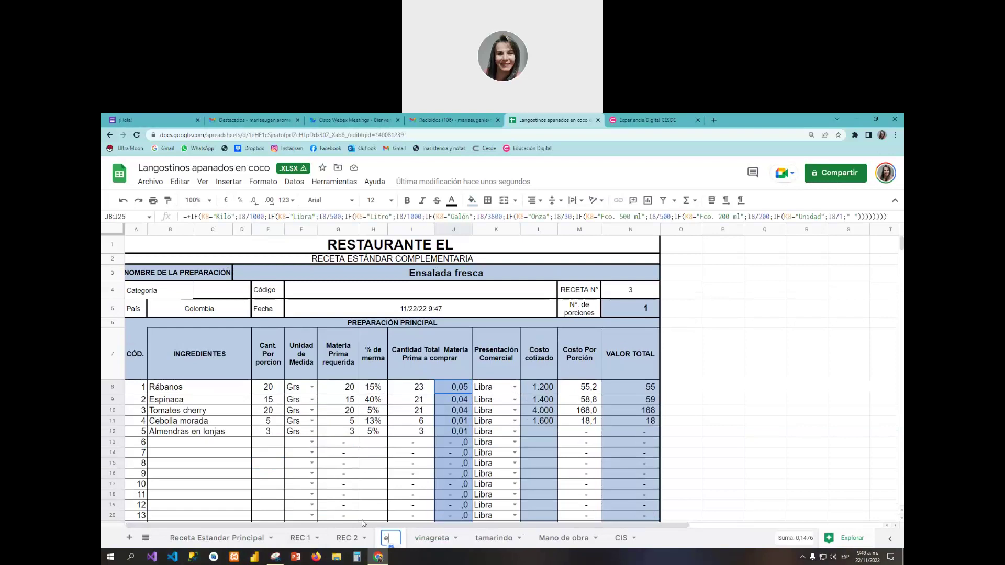
{"action": "type", "text": "nsalada"}
{"action": "key", "text": "Return"}
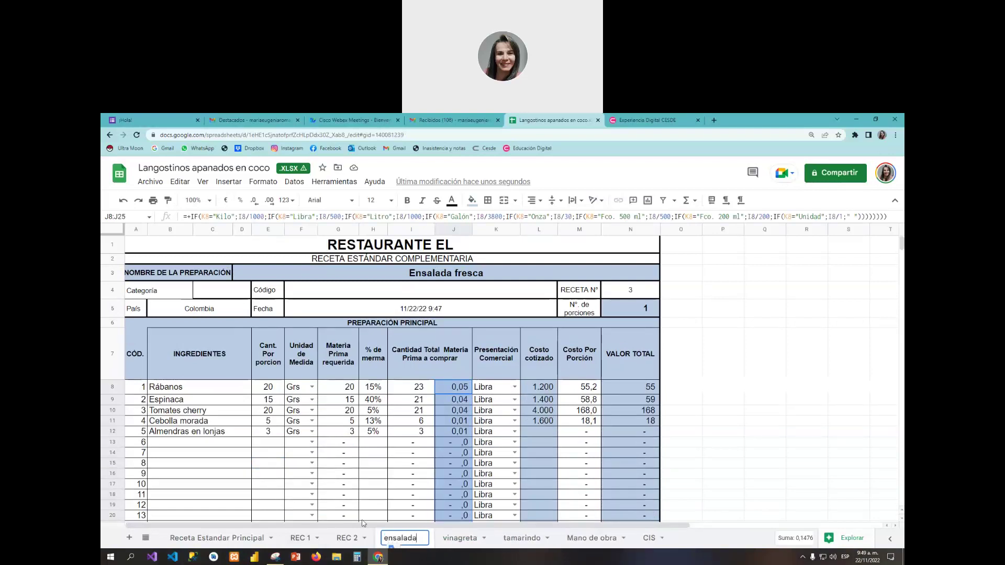
{"action": "left_click", "coordinate": [323, 466]}
- Examine the quantity per portion and the waste percentage of each Ensalada fresca ingredient
{"action": "left_click", "coordinate": [279, 391]}
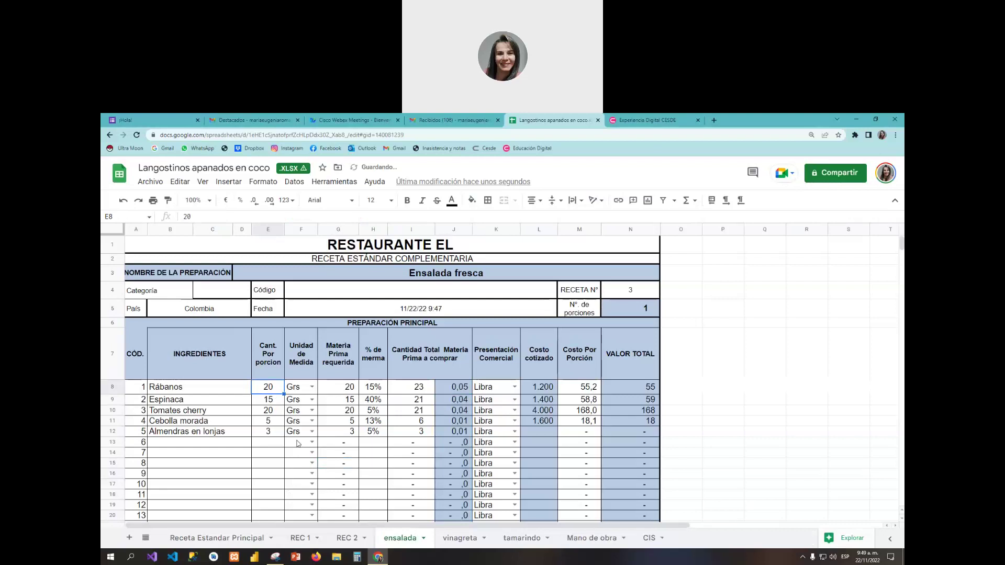
{"action": "key", "text": "Down"}
{"action": "key", "text": "Down"}
{"action": "key", "text": "Down"}
{"action": "key", "text": "Down"}
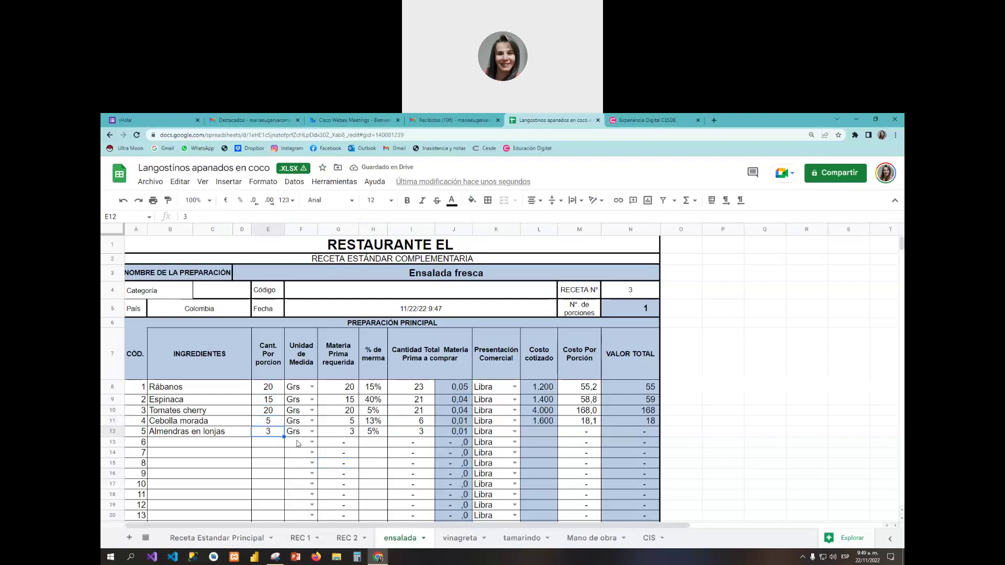
{"action": "left_click", "coordinate": [383, 390]}
{"action": "key", "text": "Down"}
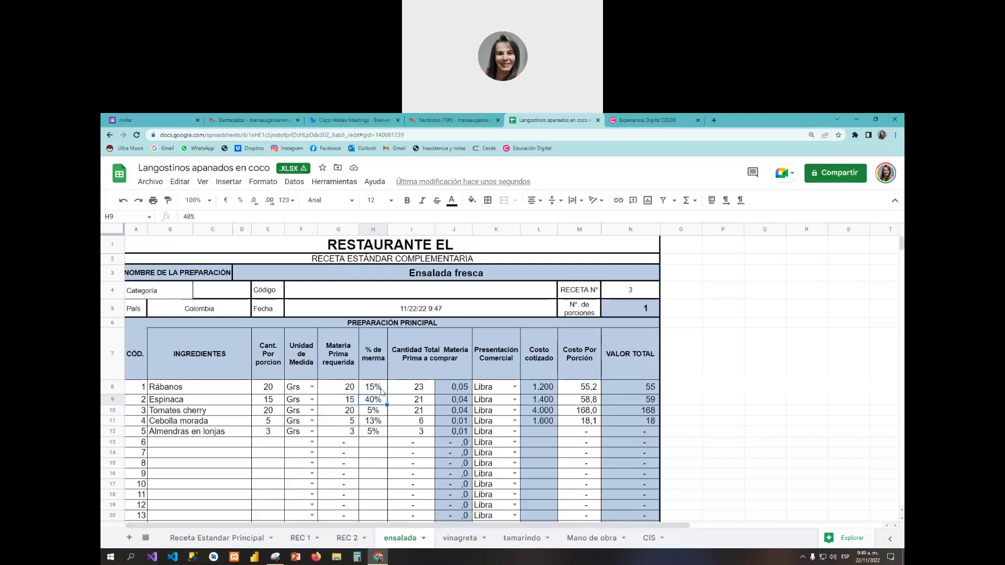
{"action": "key", "text": "Down"}
{"action": "key", "text": "Down"}
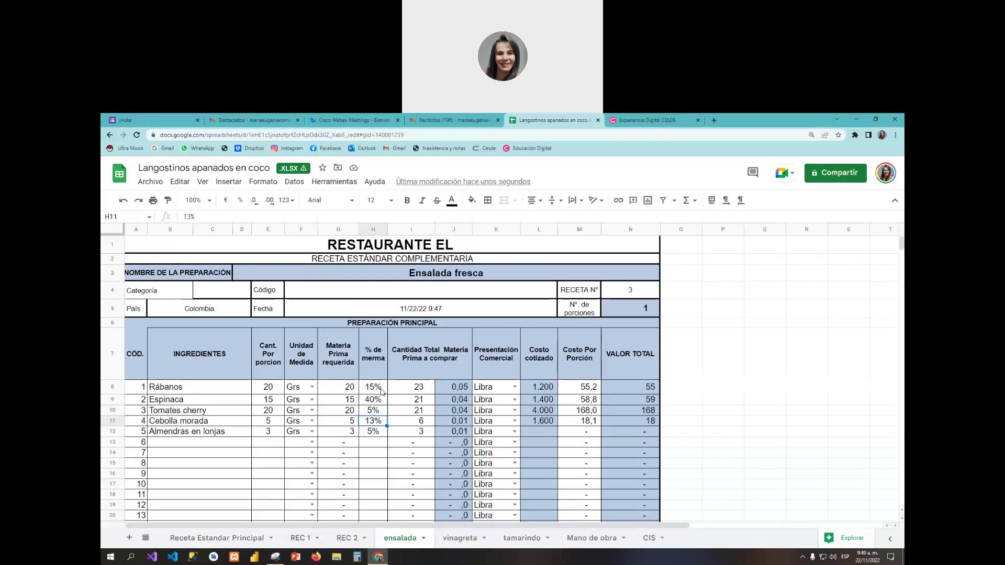
{"action": "key", "text": "Down"}
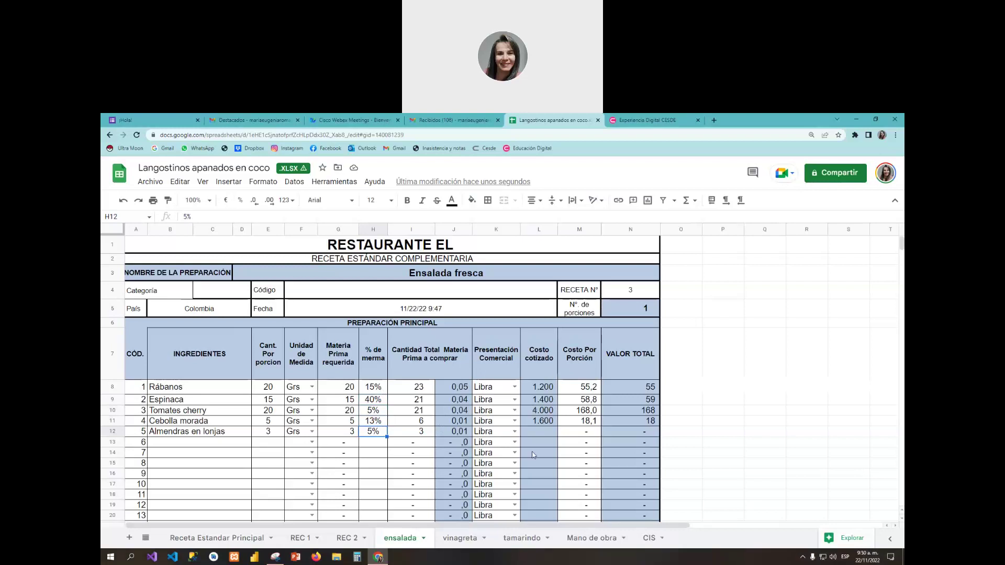
- Rename the REC 2 sheet as cr naranja
{"action": "left_click", "coordinate": [344, 540]}
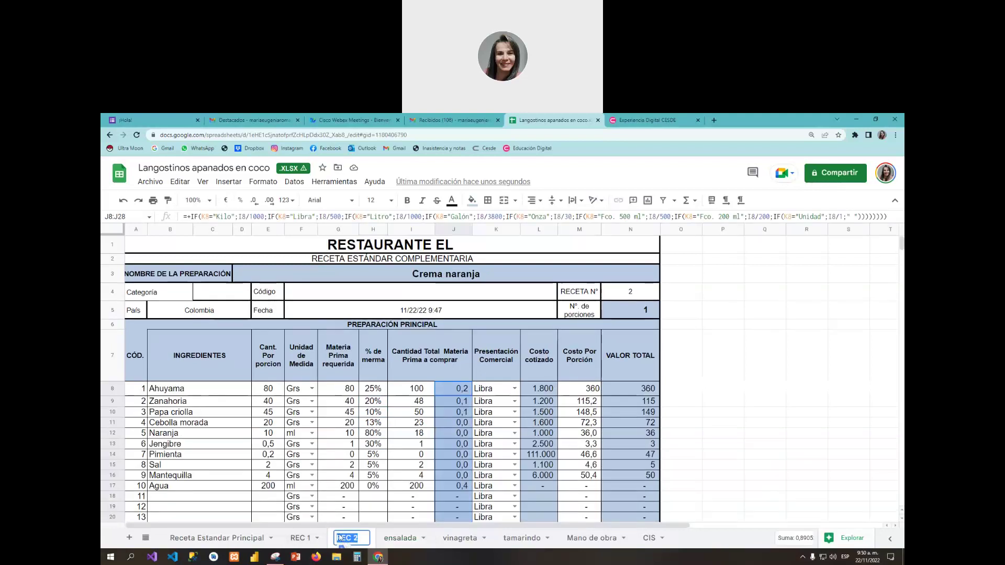
{"action": "double_click", "coordinate": [344, 539]}
{"action": "type", "text": "cr"}
{"action": "type", "text": "em"}
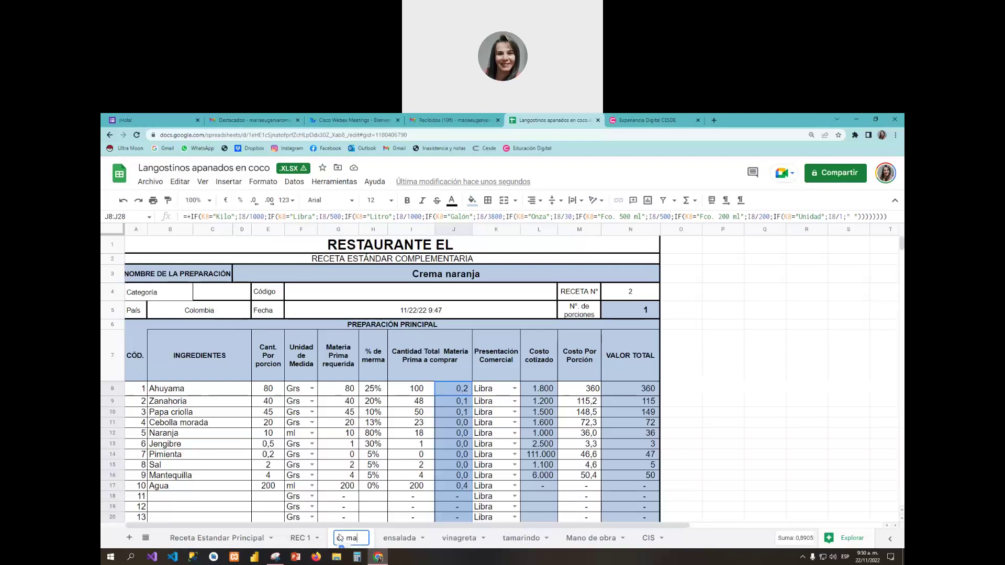
{"action": "type", "text": "aranja"}
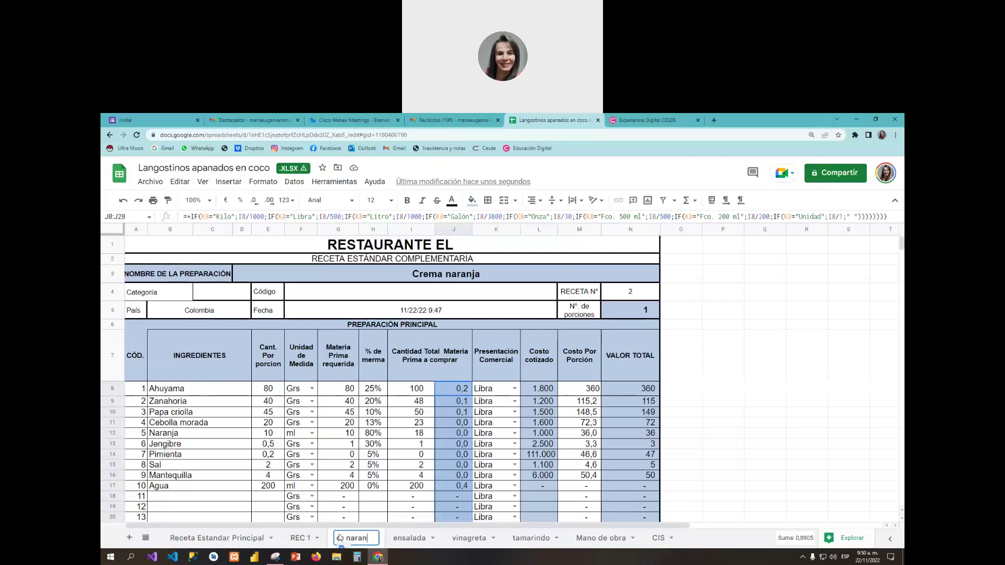
{"action": "left_click", "coordinate": [412, 435]}
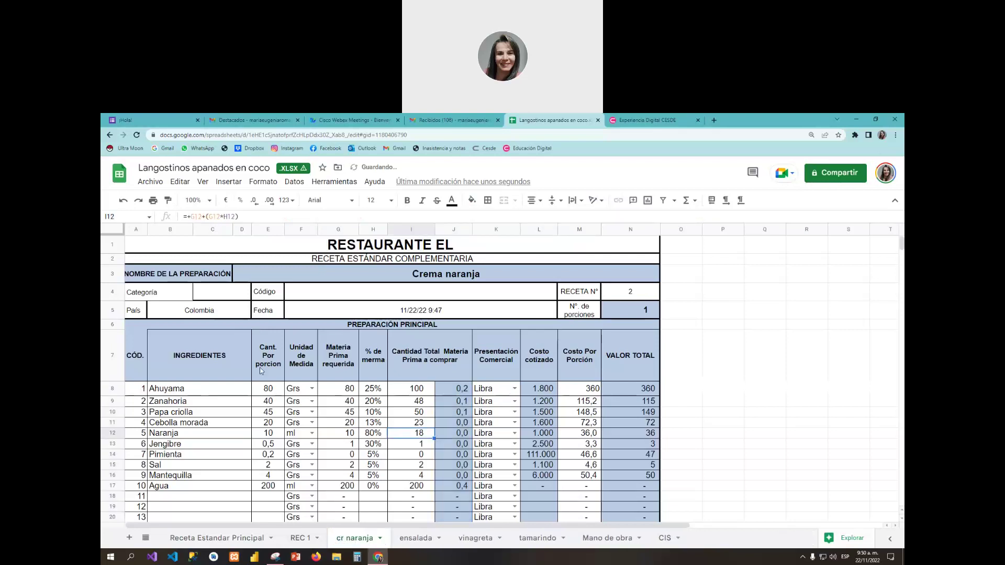
- Check the Crema naranja ingredients' quantities per portion and fill the Sal quantity cell with yellow
{"action": "left_click", "coordinate": [270, 392]}
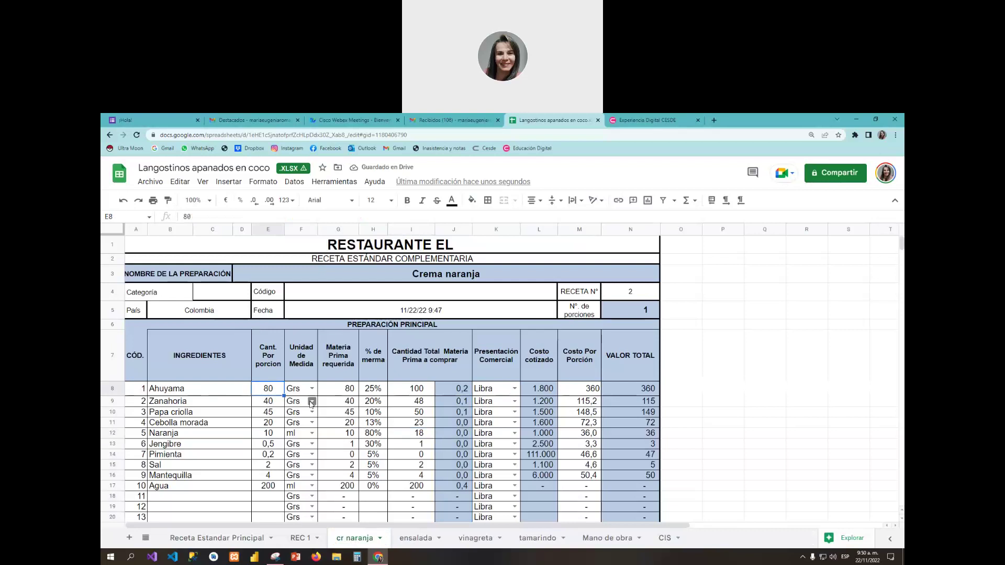
{"action": "key", "text": "Down"}
{"action": "key", "text": "Down"}
{"action": "key", "text": "Down"}
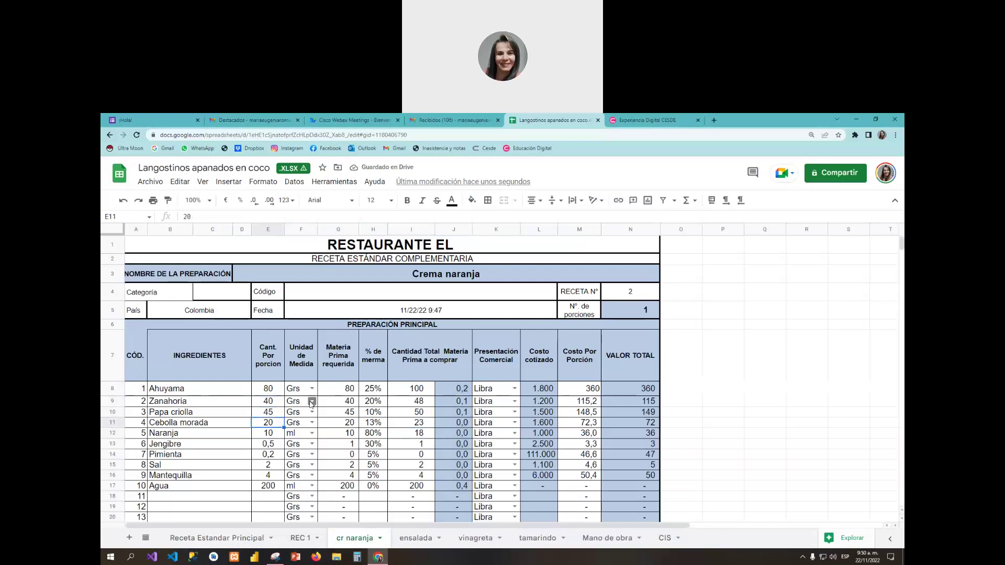
{"action": "key", "text": "Down"}
{"action": "key", "text": "Down"}
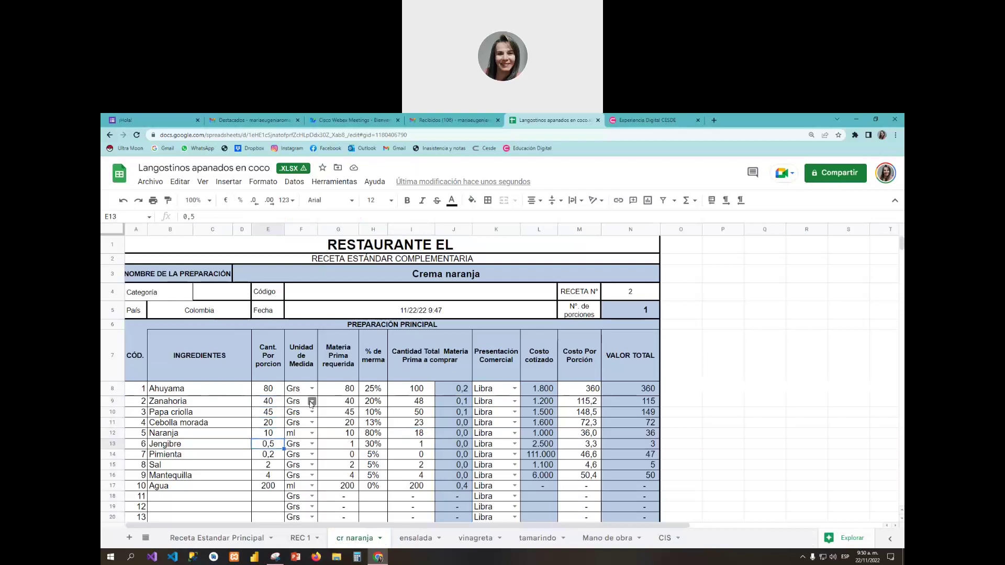
{"action": "key", "text": "Down"}
{"action": "key", "text": "Down"}
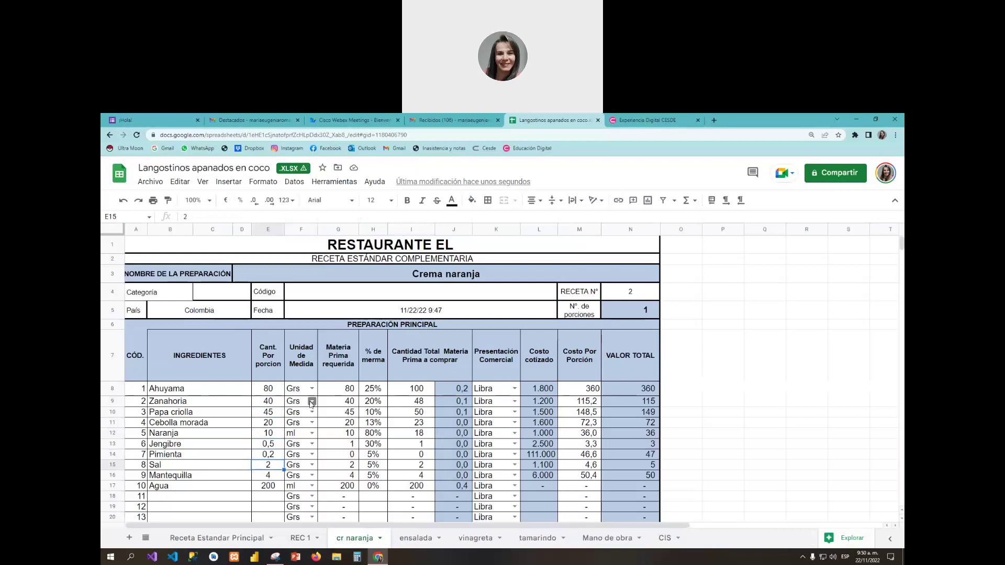
{"action": "left_click", "coordinate": [472, 201]}
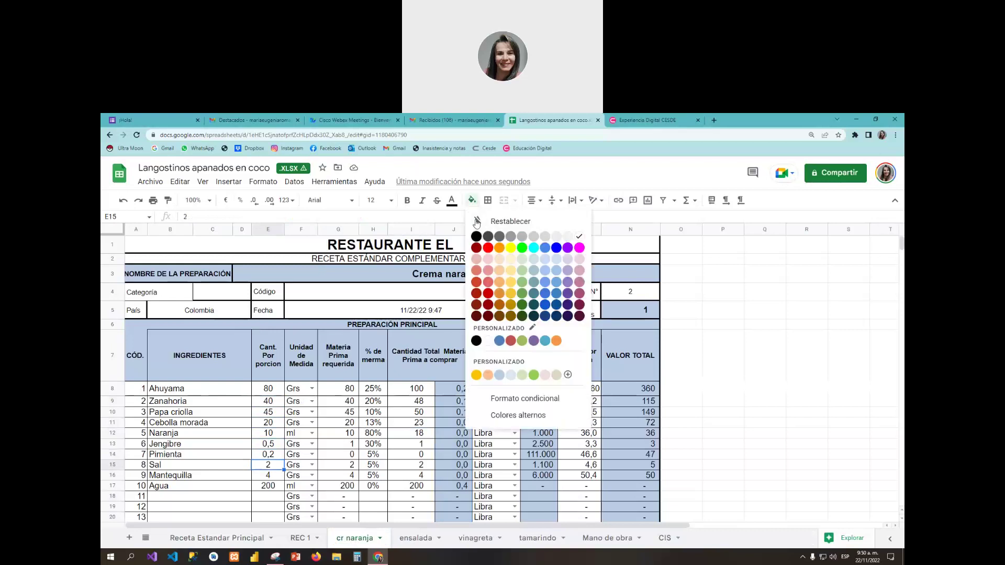
{"action": "left_click", "coordinate": [511, 249]}
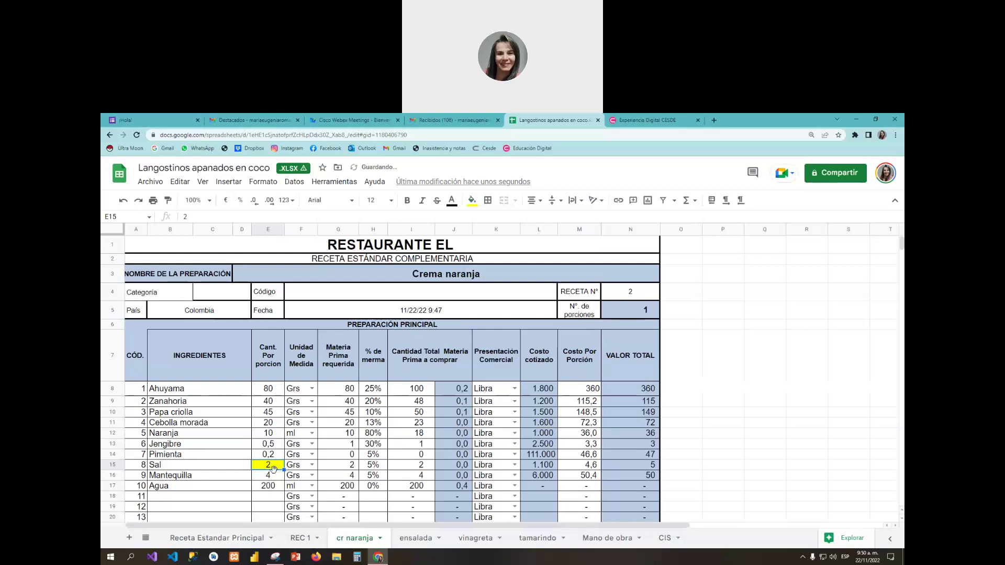
- Inspect the Agua row of the Crema naranja recipe and get the sum of the quantities per portion from Ahuyama to Agua
{"action": "left_click", "coordinate": [275, 485]}
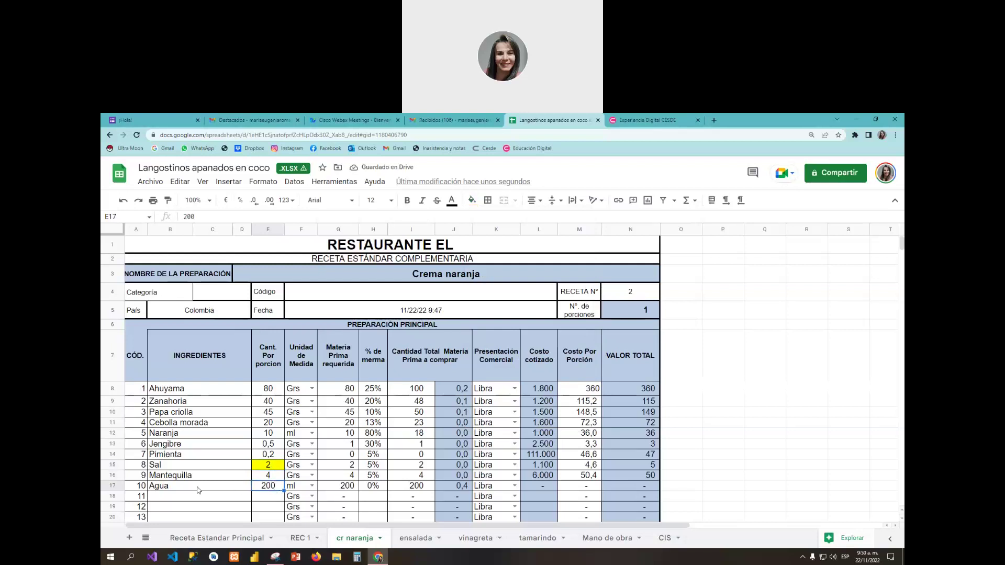
{"action": "left_click_drag", "start_coordinate": [181, 488], "coordinate": [625, 491]}
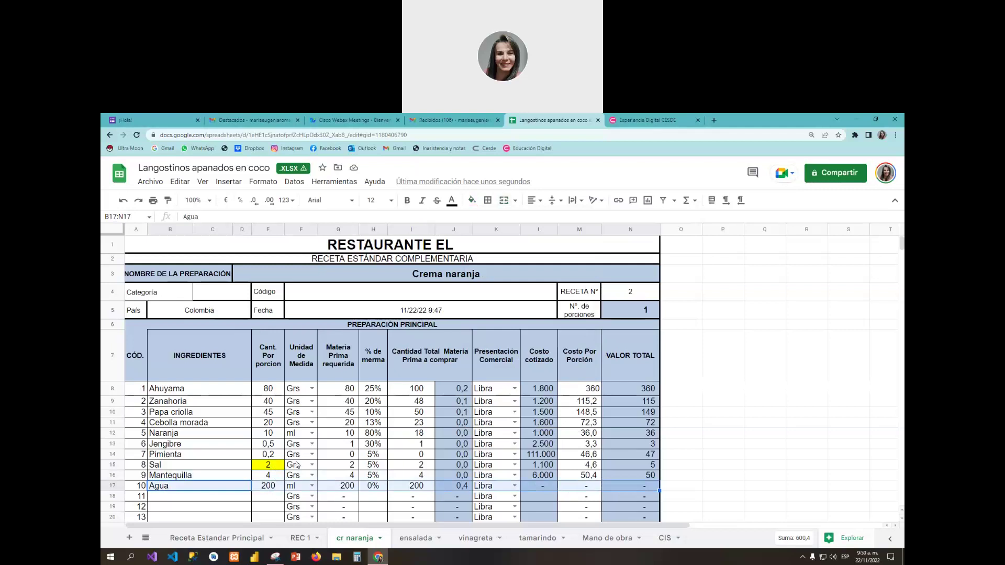
{"action": "scroll", "coordinate": [299, 464], "scroll_direction": "down", "scroll_amount": 3}
{"action": "scroll", "coordinate": [301, 464], "scroll_direction": "up", "scroll_amount": 3}
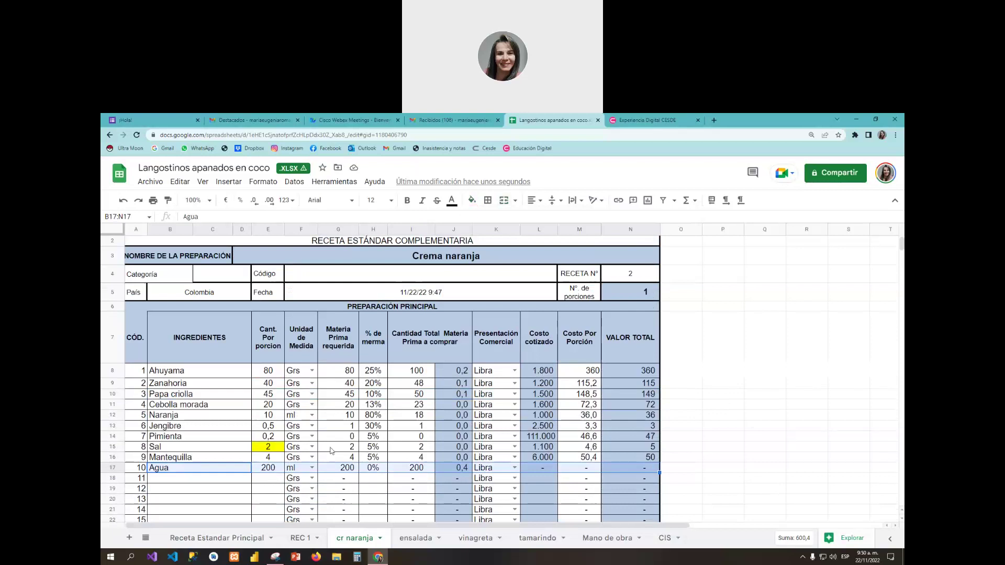
{"action": "key", "text": "ctrl+minus"}
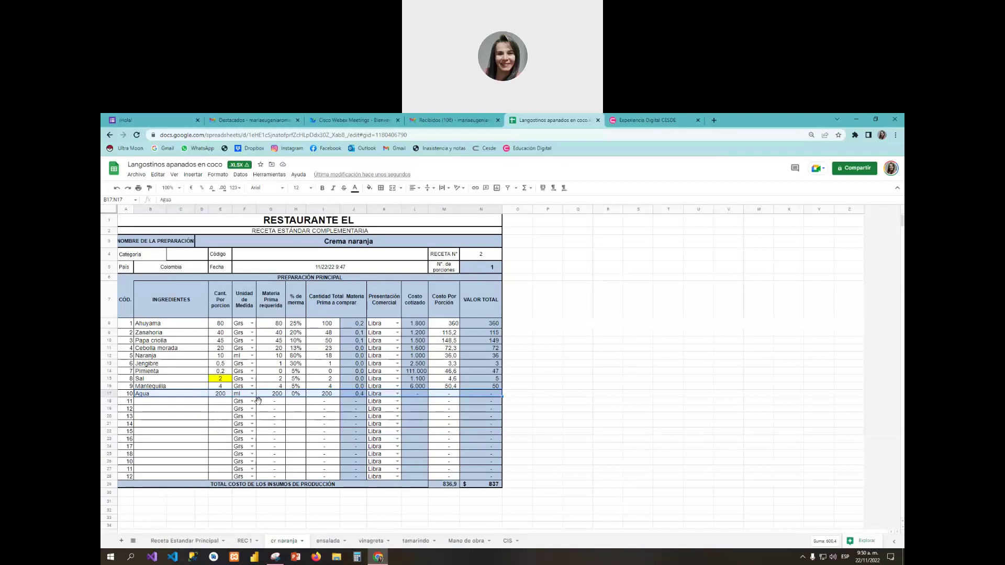
{"action": "left_click_drag", "start_coordinate": [220, 323], "coordinate": [227, 401]}
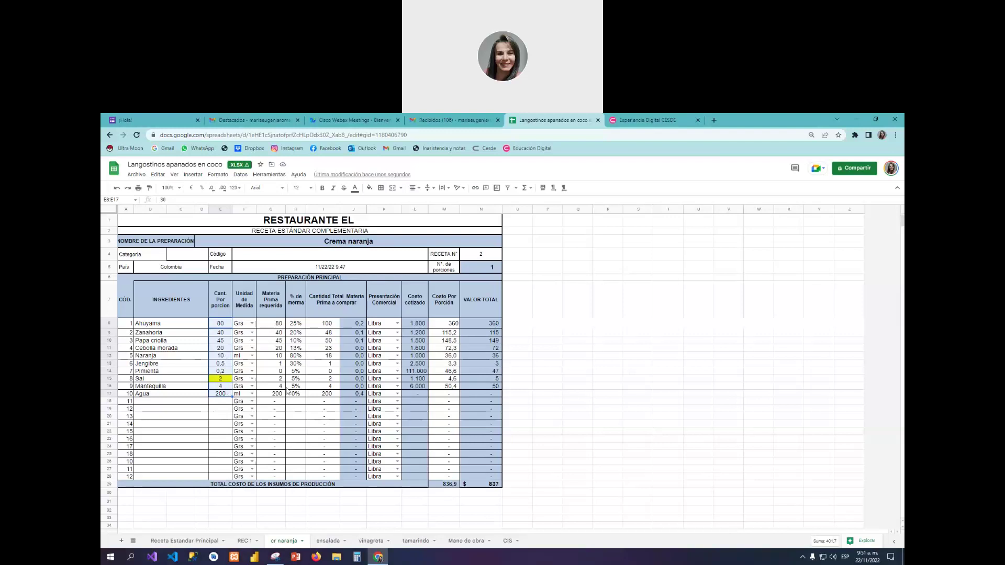
{"action": "key", "text": "ctrl+plus"}
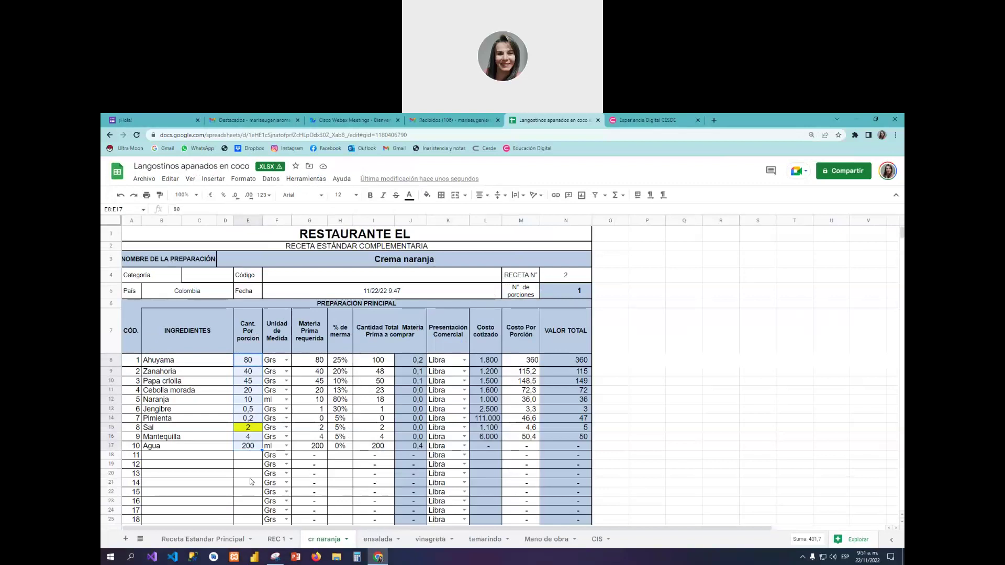
- Check the sum of the ingredient quantities per portion on the tamarindo and vinagreta sheets
{"action": "left_click", "coordinate": [485, 540]}
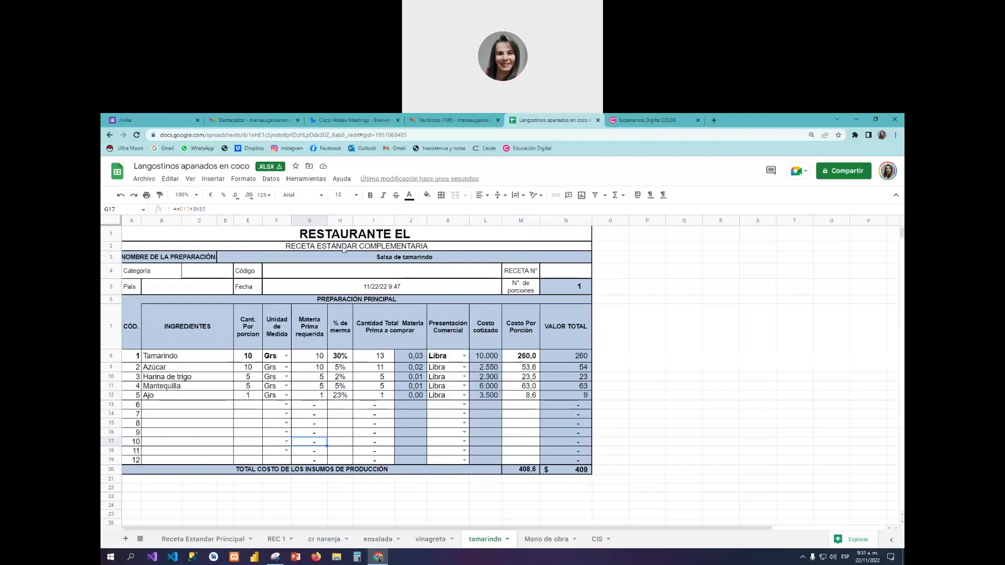
{"action": "left_click", "coordinate": [249, 359]}
{"action": "left_click_drag", "start_coordinate": [249, 361], "coordinate": [249, 406]}
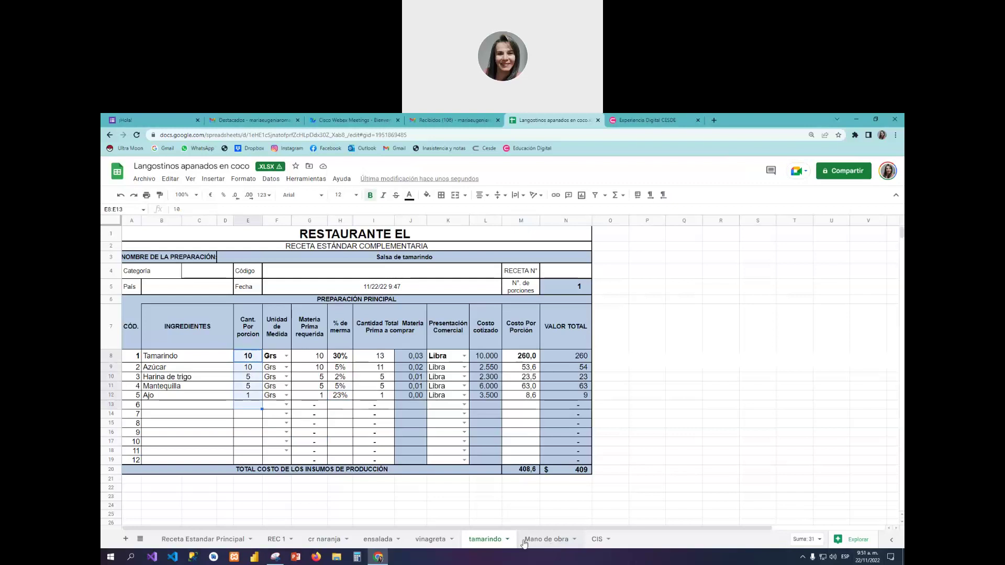
{"action": "left_click", "coordinate": [431, 541]}
{"action": "left_click_drag", "start_coordinate": [255, 353], "coordinate": [256, 411]}
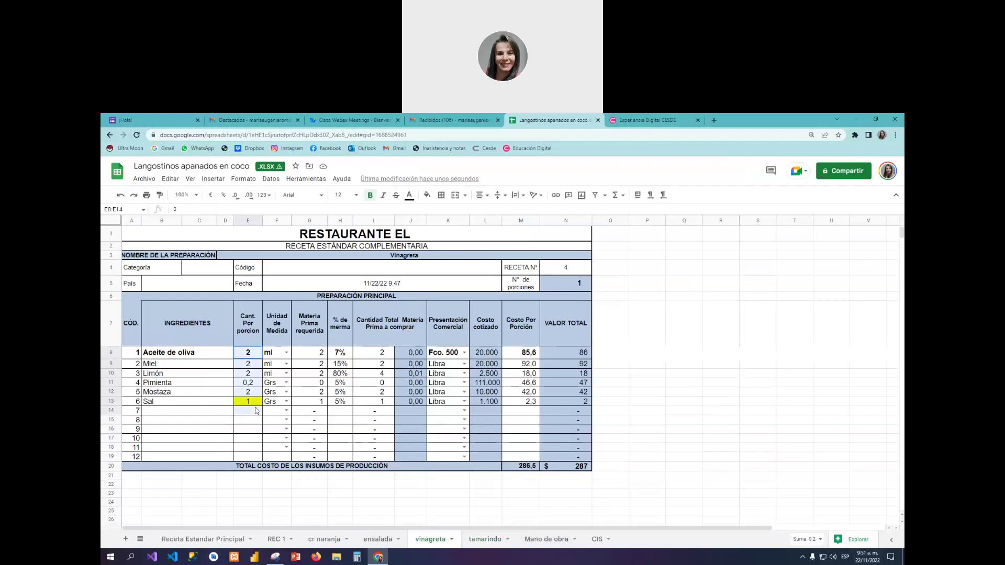
- Check the sum of the ingredient quantities per portion on the ensalada sheet and review the same column on the cr naranja sheet
{"action": "left_click", "coordinate": [387, 540]}
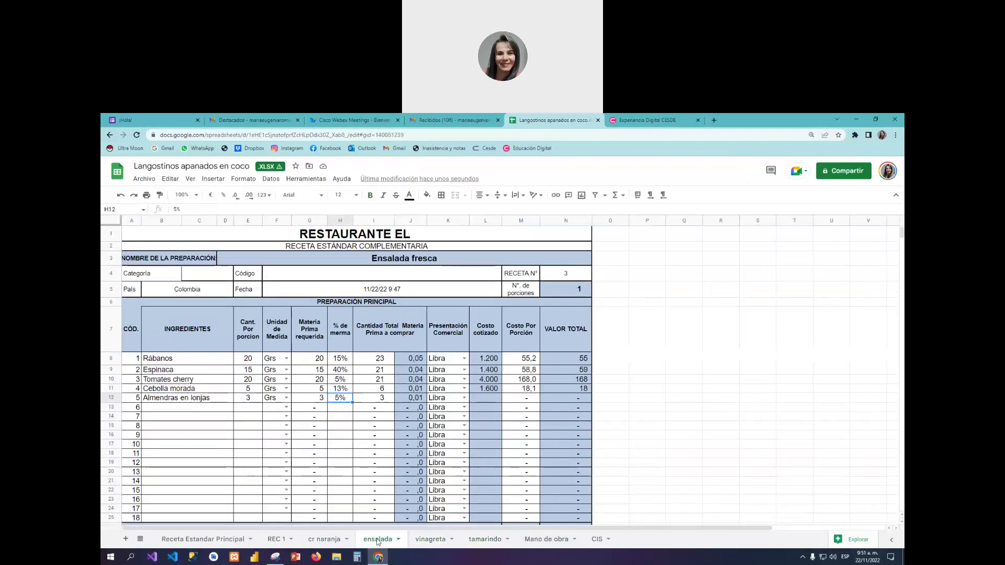
{"action": "left_click_drag", "start_coordinate": [252, 360], "coordinate": [254, 413]}
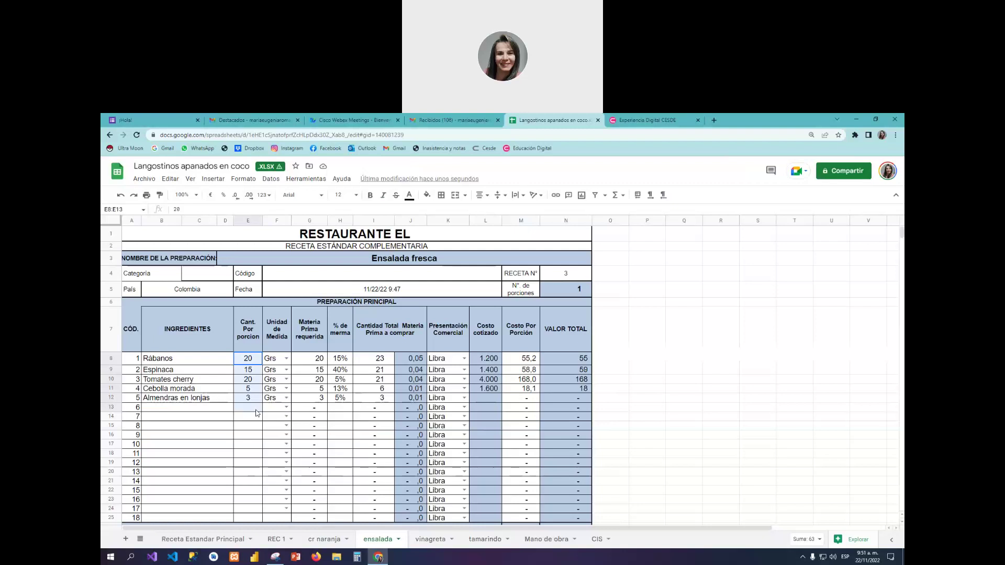
{"action": "left_click", "coordinate": [323, 539]}
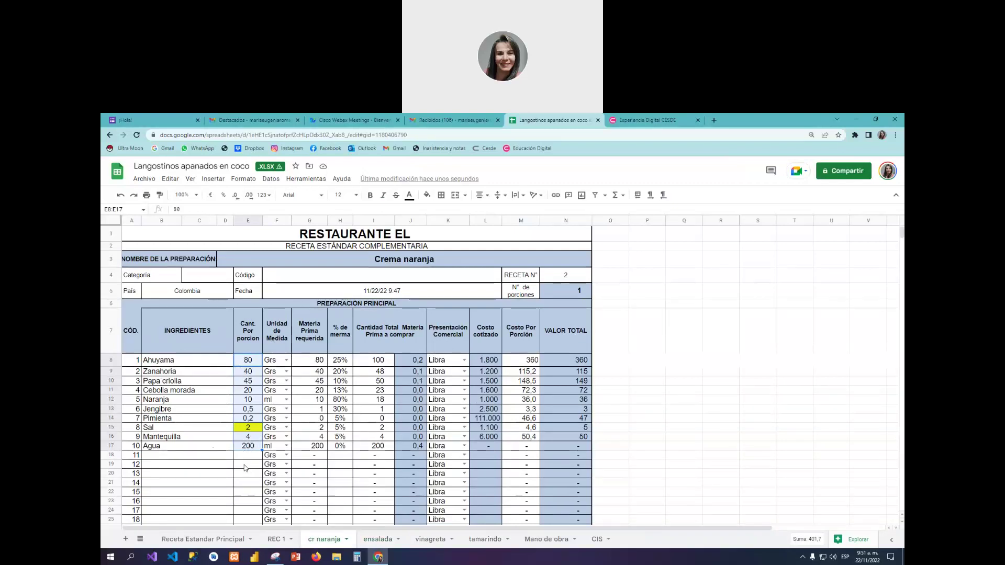
- Rename the REC 1 sheet as pure
{"action": "left_click", "coordinate": [276, 539]}
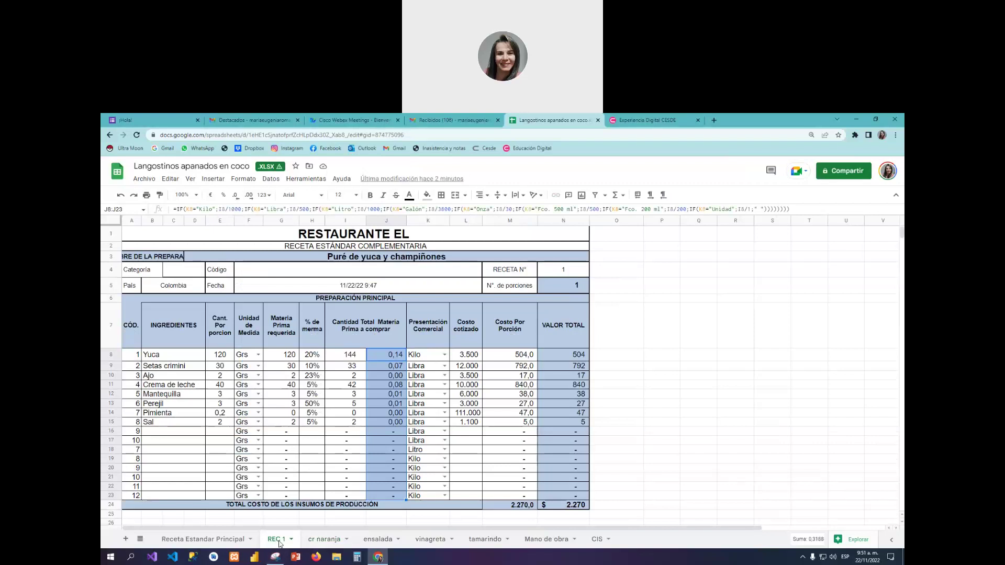
{"action": "double_click", "coordinate": [278, 540]}
{"action": "type", "text": "pure"}
{"action": "left_click", "coordinate": [285, 495]}
- Check the purée ingredients' quantities per portion from Yuca down and fill the Sal quantity cell with yellow
{"action": "left_click", "coordinate": [220, 359]}
{"action": "left_click", "coordinate": [223, 367]}
{"action": "left_click", "coordinate": [223, 377]}
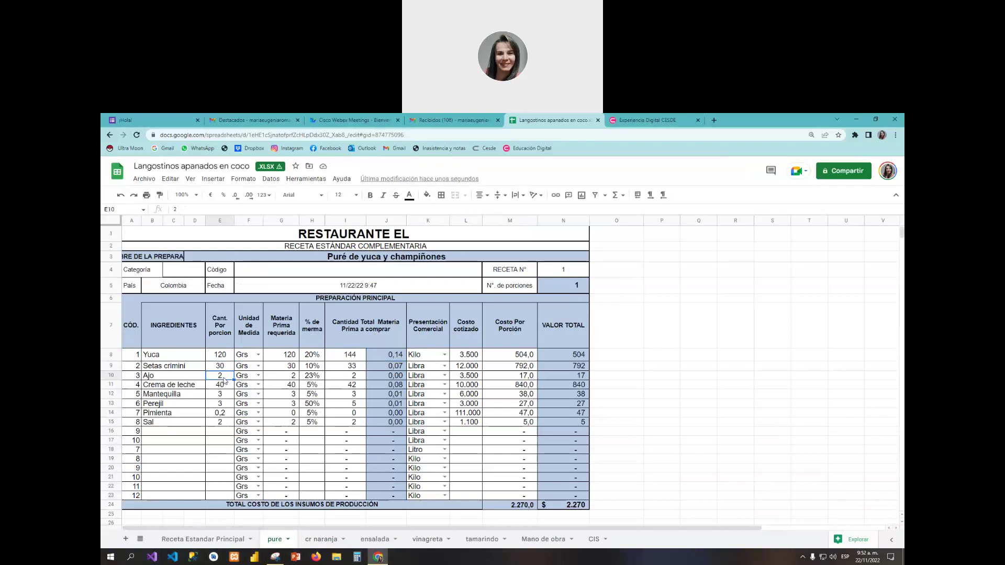
{"action": "key", "text": "Down"}
{"action": "key", "text": "Down"}
{"action": "key", "text": "Down"}
{"action": "key", "text": "Down"}
{"action": "key", "text": "Down"}
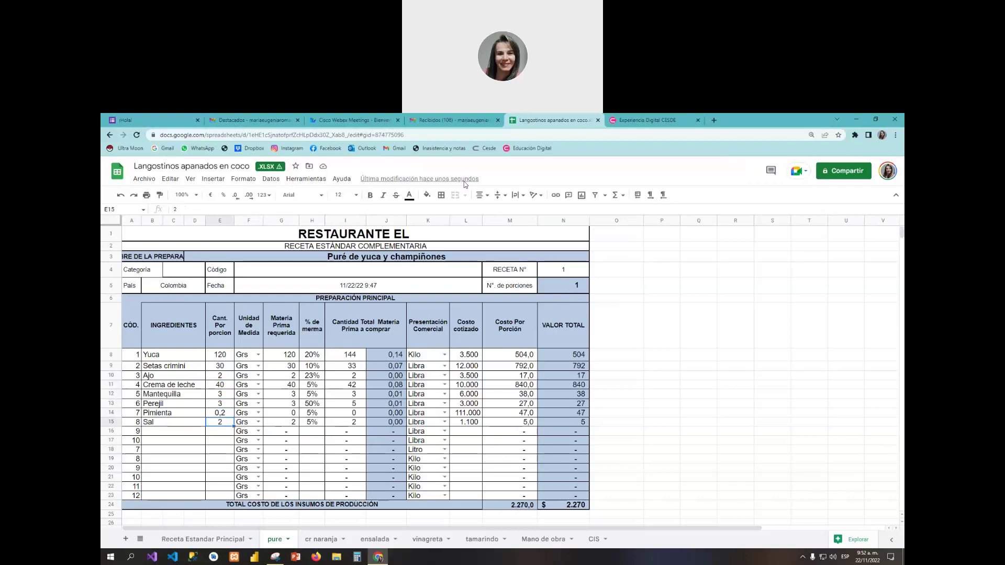
{"action": "left_click", "coordinate": [428, 194]}
{"action": "left_click", "coordinate": [462, 239]}
{"action": "left_click", "coordinate": [285, 442]}
- Get the sum of the purée's quantities per portion from Yuca to Sal and inspect Yuca's waste percentage and total quantity
{"action": "left_click_drag", "start_coordinate": [221, 357], "coordinate": [222, 428]}
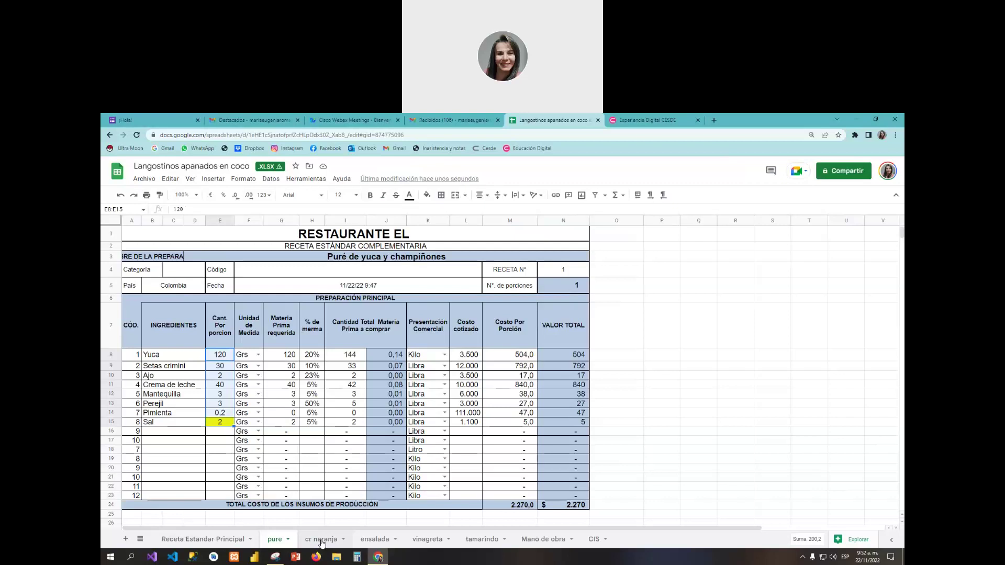
{"action": "left_click", "coordinate": [305, 441]}
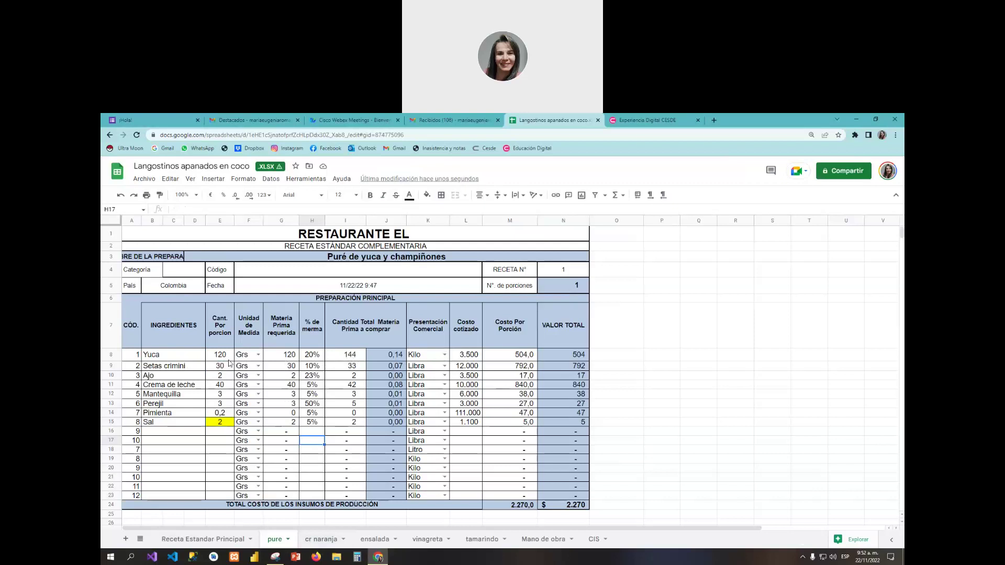
{"action": "left_click_drag", "start_coordinate": [309, 359], "coordinate": [350, 358]}
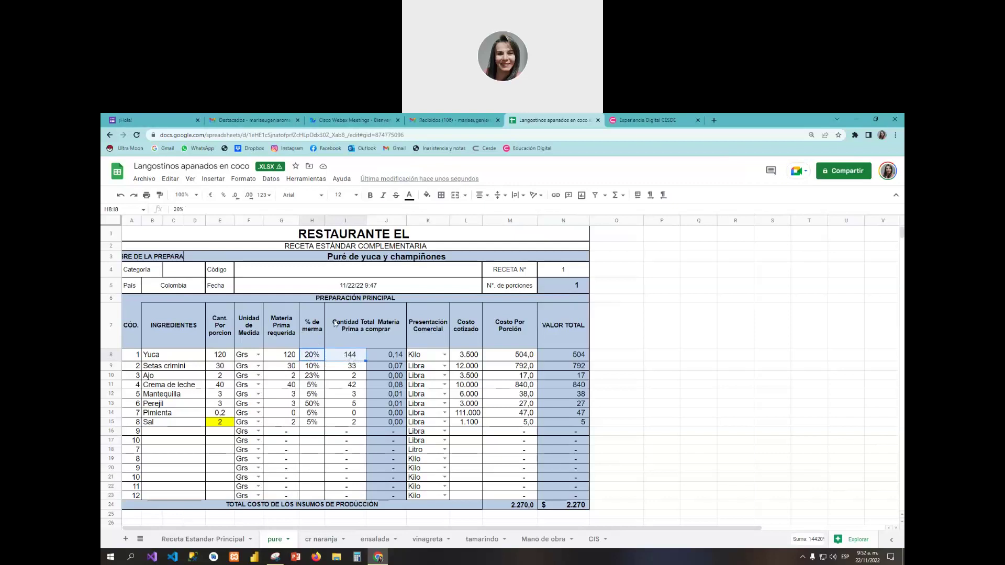
{"action": "left_click", "coordinate": [333, 375]}
{"action": "left_click", "coordinate": [224, 351]}
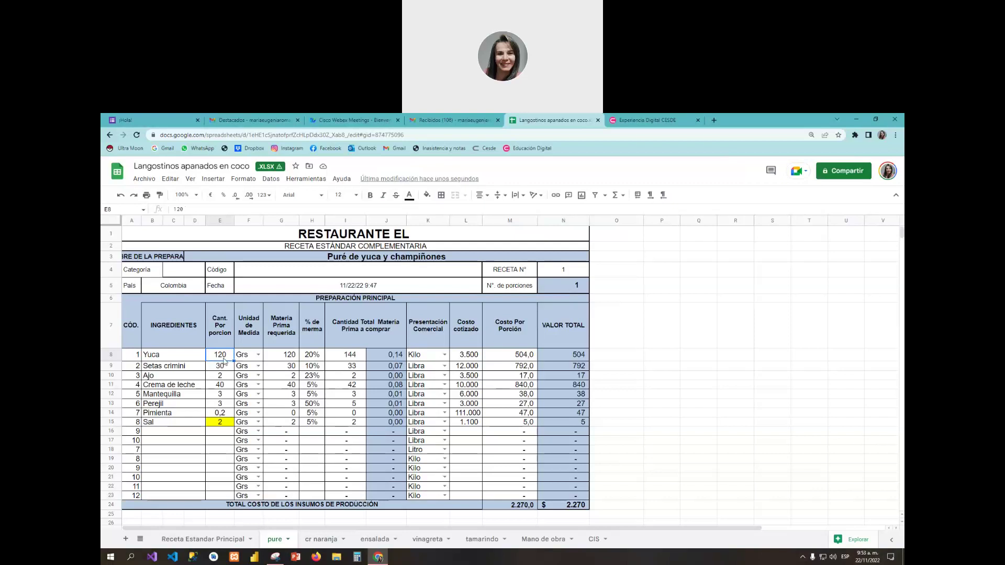
- Try the purée recipe with 4 portions, check the sum of the required raw material, and undo the portion change
{"action": "left_click", "coordinate": [571, 289]}
{"action": "type", "text": "4"}
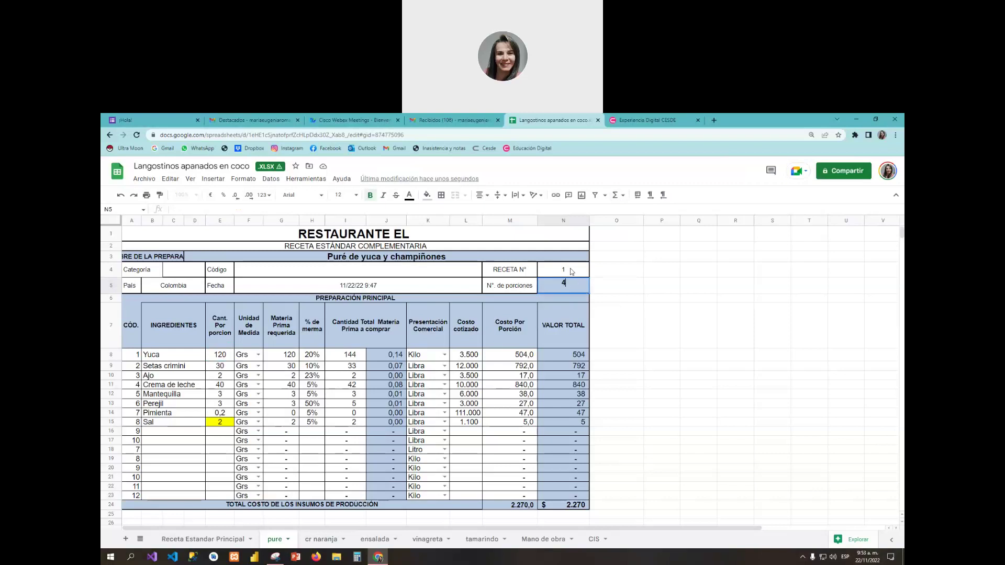
{"action": "key", "text": "Return"}
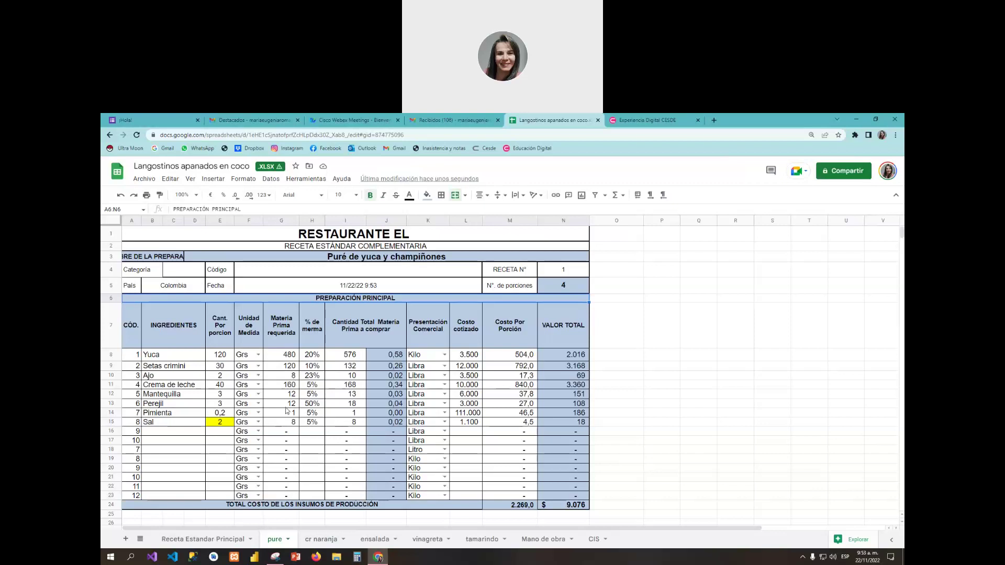
{"action": "left_click_drag", "start_coordinate": [294, 360], "coordinate": [292, 432]}
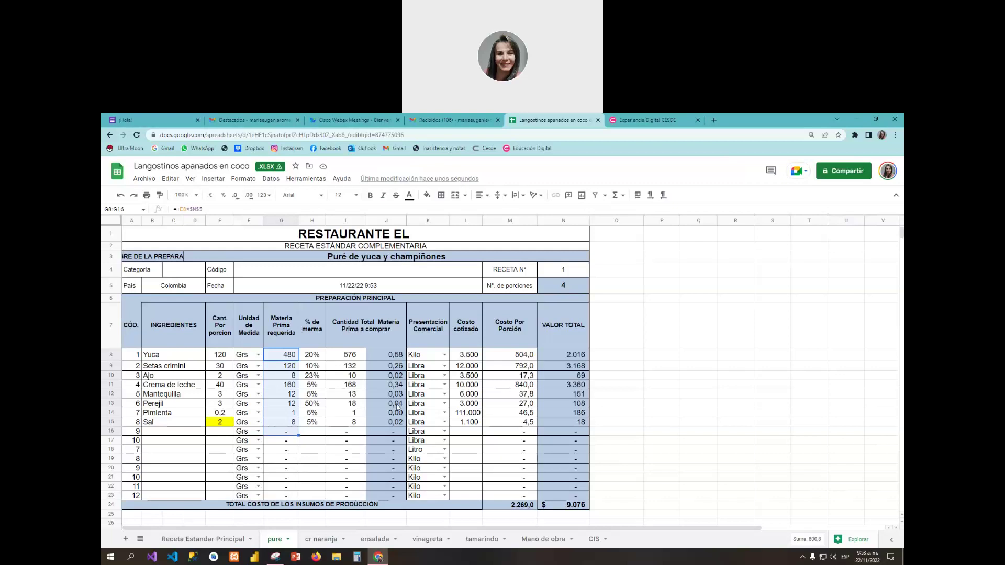
{"action": "key", "text": "ctrl+z"}
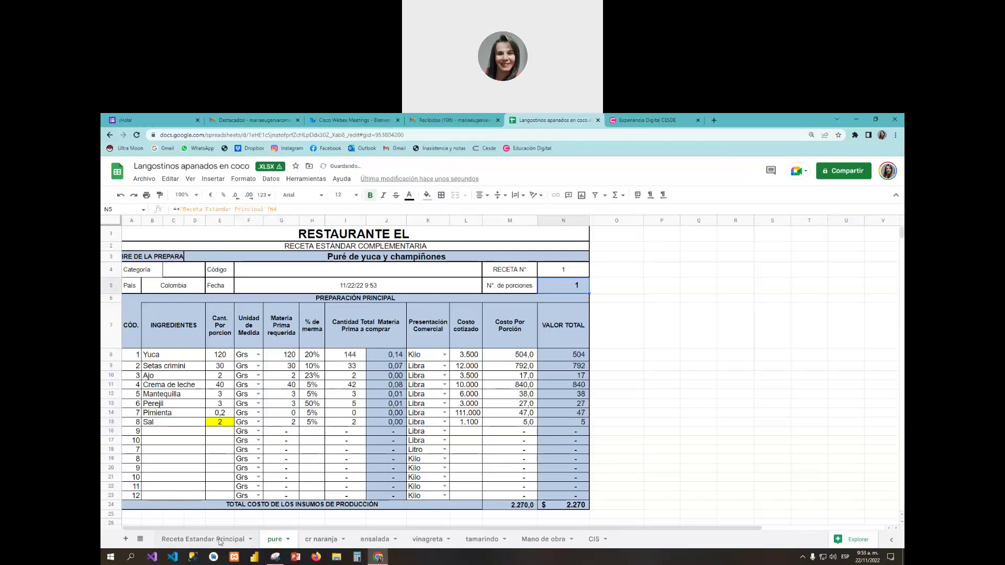
- Fill the name and quantity cells of Aceite para freír vegetal on the Receta Estandar Principal sheet with yellow
{"action": "left_click", "coordinate": [219, 540]}
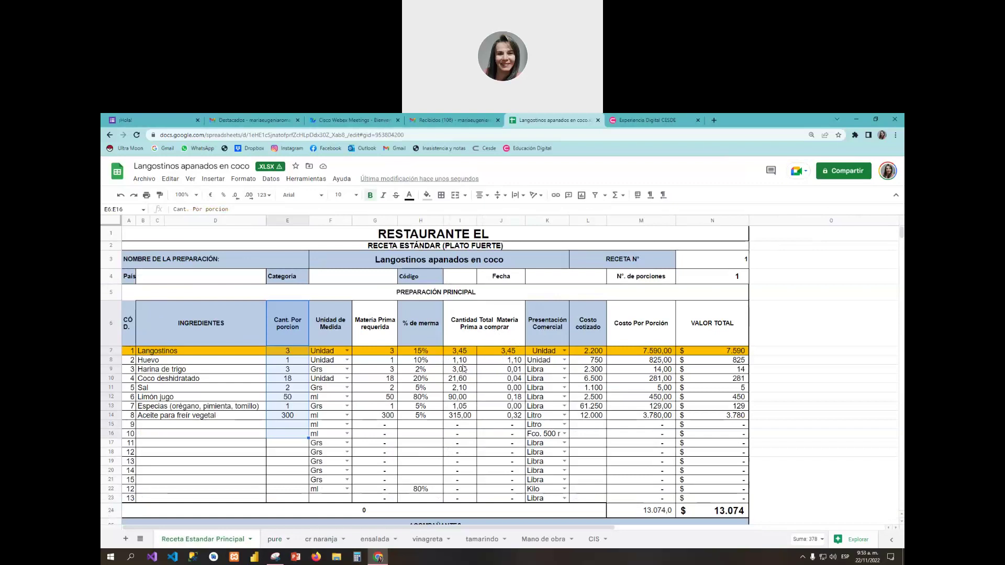
{"action": "left_click", "coordinate": [518, 358]}
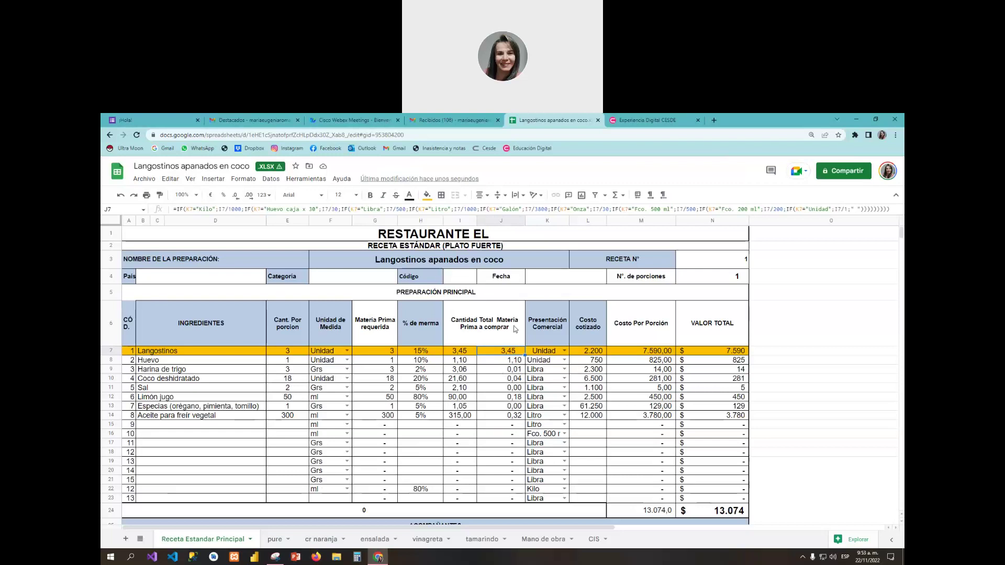
{"action": "left_click_drag", "start_coordinate": [219, 418], "coordinate": [288, 416]}
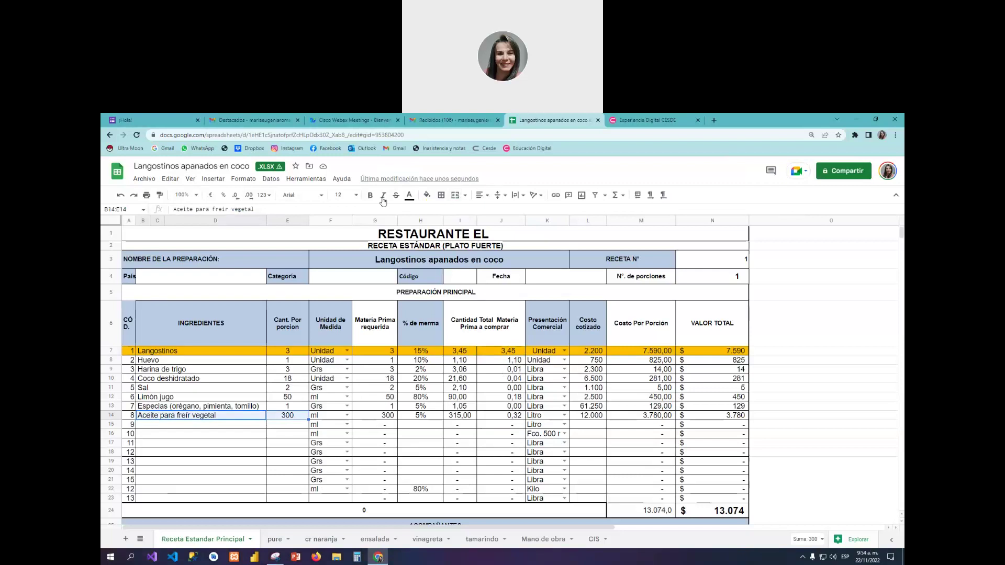
{"action": "left_click", "coordinate": [427, 195]}
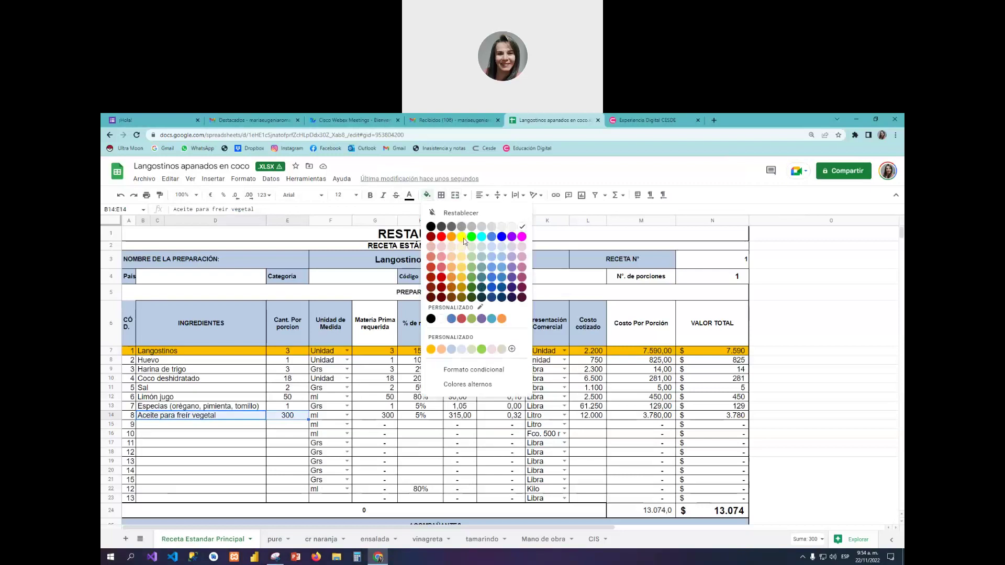
{"action": "left_click", "coordinate": [461, 237]}
{"action": "left_click", "coordinate": [348, 434]}
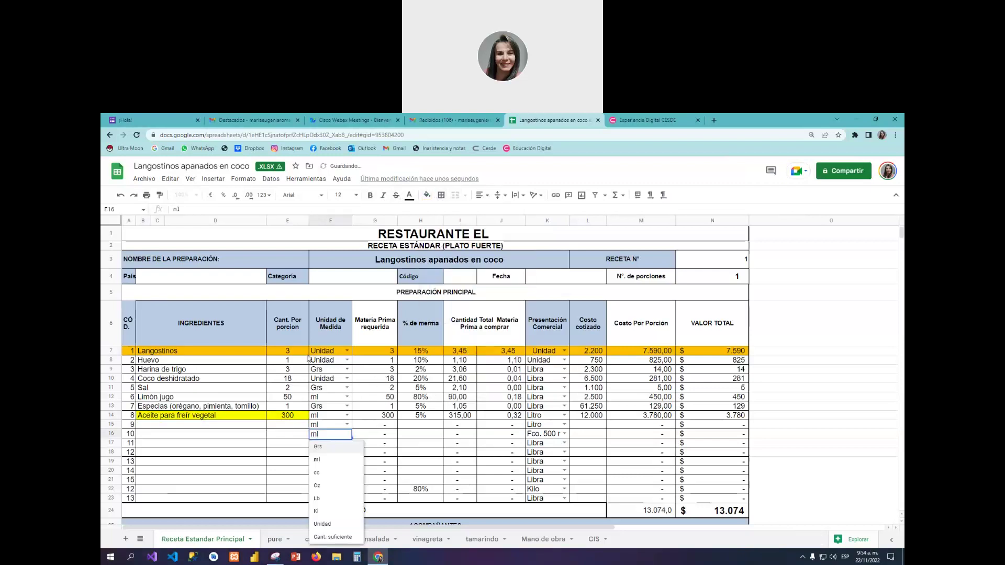
{"action": "left_click", "coordinate": [275, 353]}
- Review the full Langostinos row, Huevo's quoted cost, and the frying oil's quantity and unit of measure
{"action": "left_click_drag", "start_coordinate": [228, 355], "coordinate": [704, 354]}
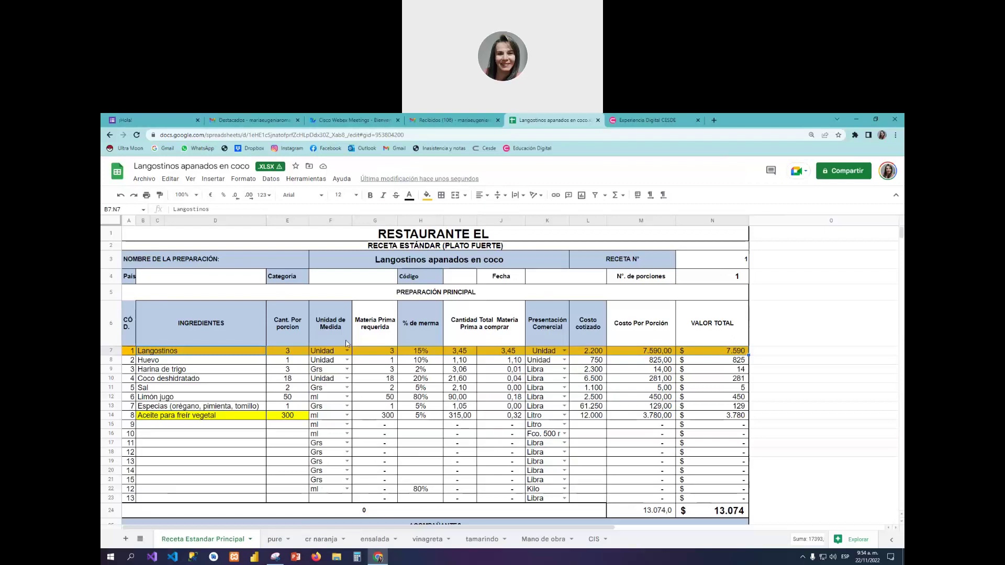
{"action": "left_click", "coordinate": [602, 365]}
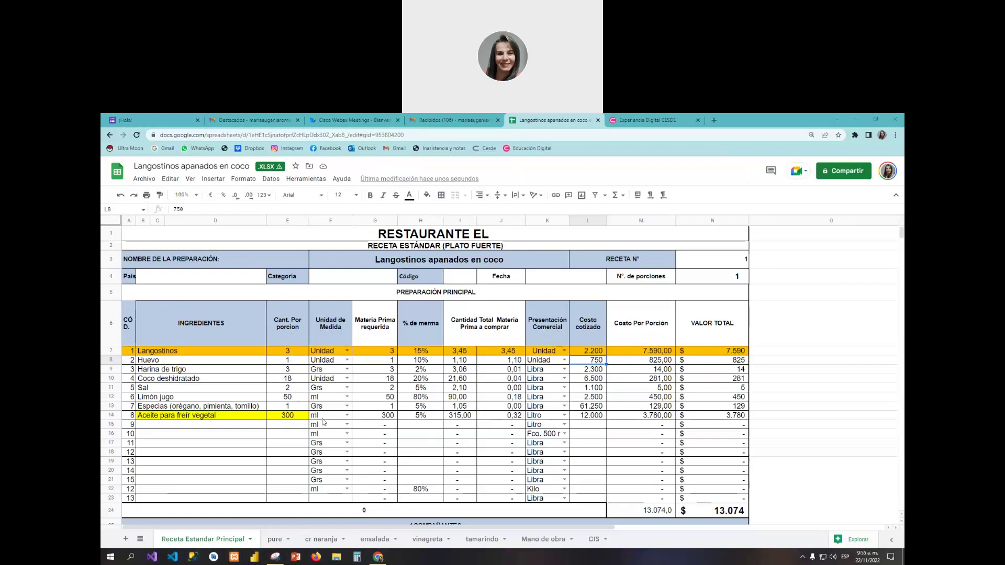
{"action": "left_click_drag", "start_coordinate": [297, 417], "coordinate": [329, 419]}
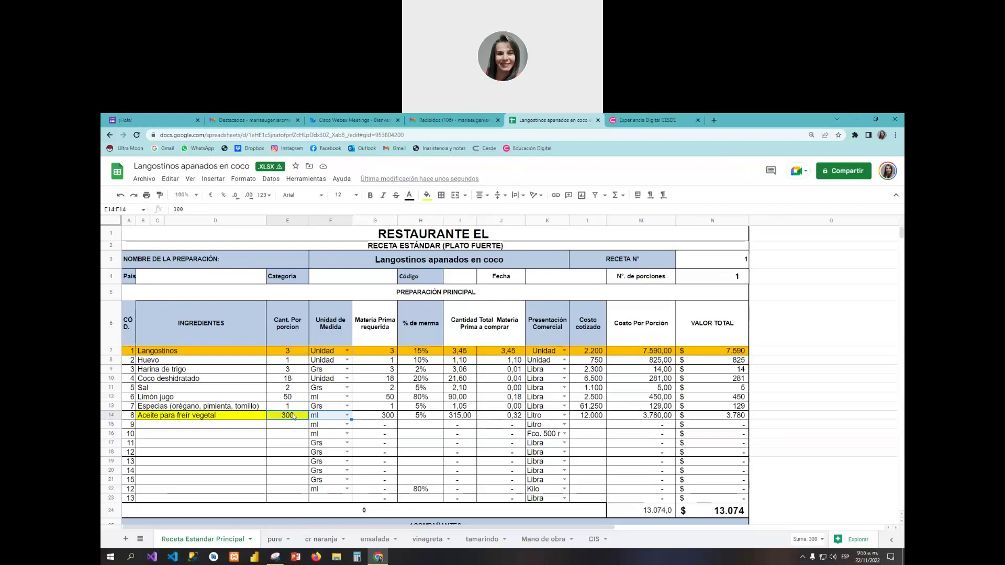
{"action": "left_click", "coordinate": [296, 355]}
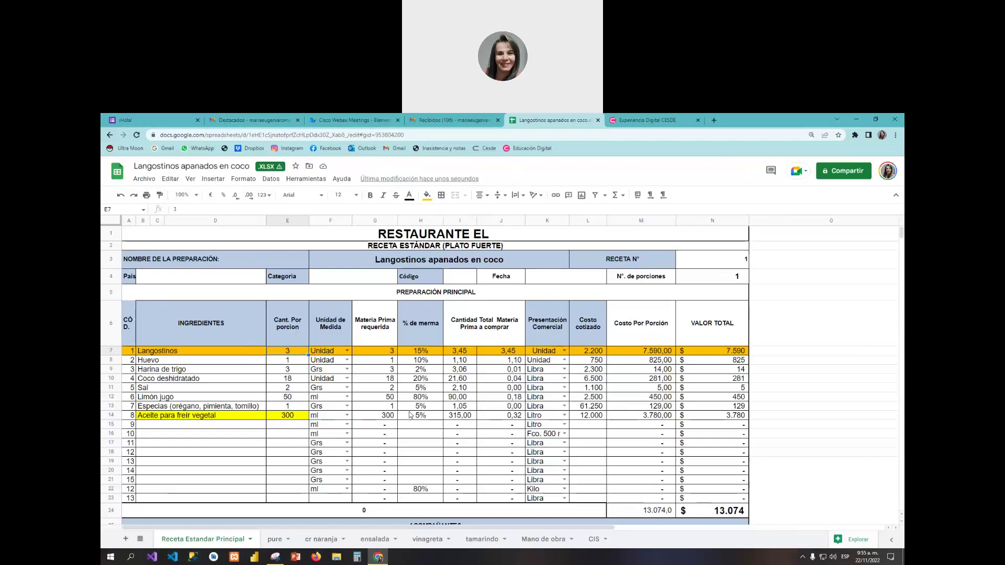
- Enter Yuca's quantity of 120 as a scratch value in P8 of the pure sheet, formatted without decimals
{"action": "left_click", "coordinate": [274, 539]}
{"action": "left_click", "coordinate": [224, 356]}
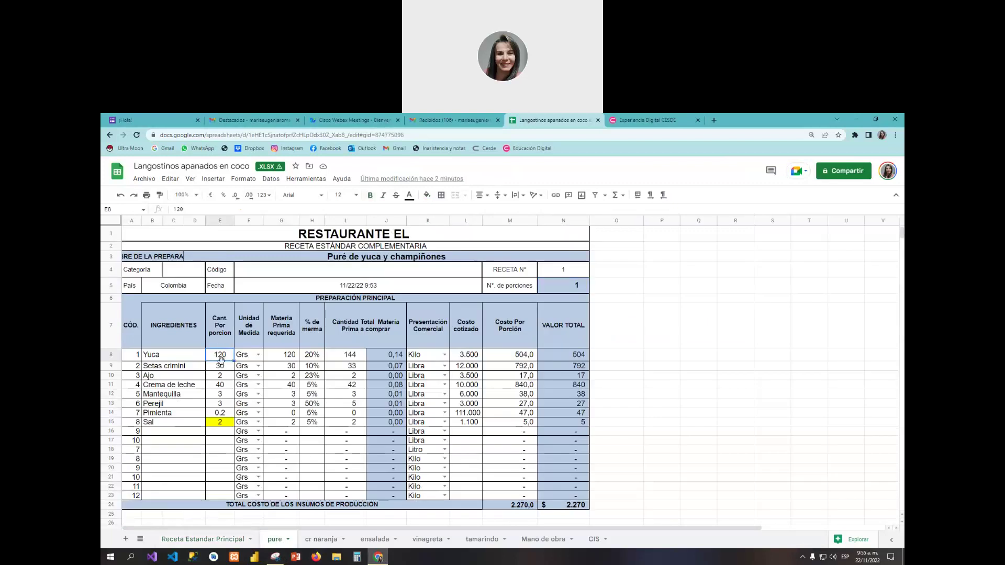
{"action": "left_click", "coordinate": [663, 358]}
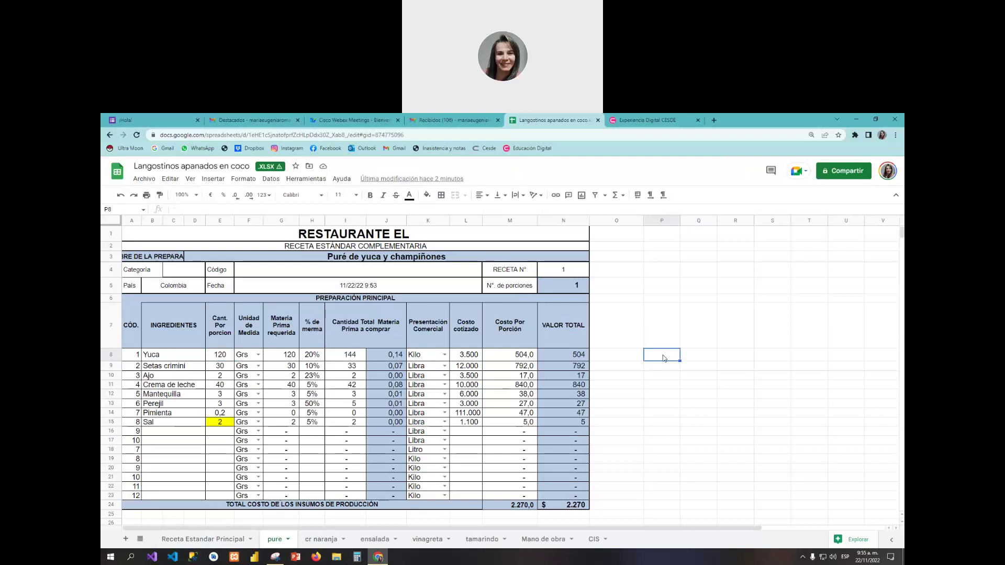
{"action": "type", "text": "120.000"}
{"action": "key", "text": "Return"}
{"action": "left_click", "coordinate": [667, 359]}
{"action": "left_click", "coordinate": [236, 196]}
{"action": "left_click", "coordinate": [236, 195]}
{"action": "left_click", "coordinate": [236, 196]}
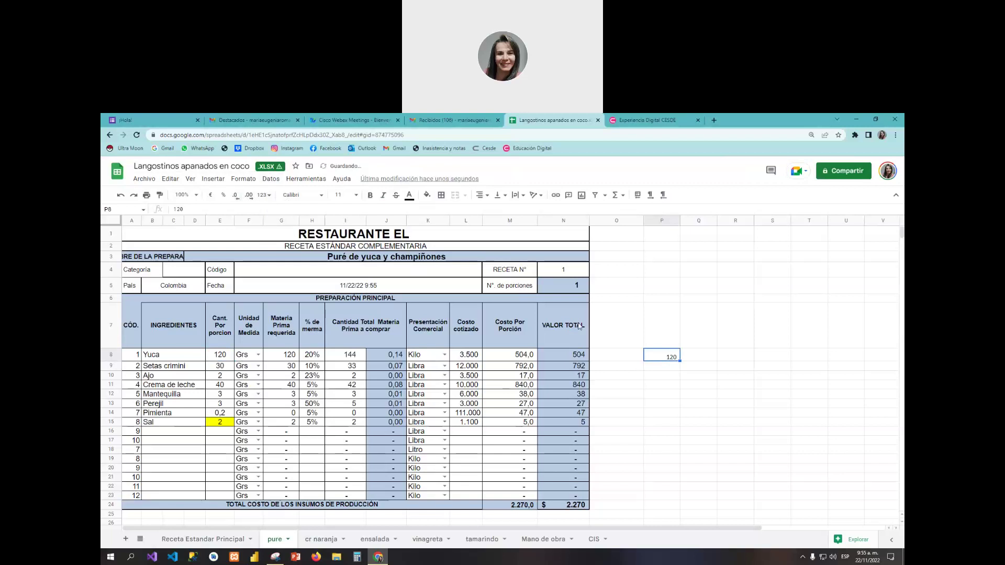
- Calculate 20% of the scratch value in Q8 with the formula =P8*20%, and clear both cells P8:Q8
{"action": "left_click", "coordinate": [706, 358]}
{"action": "type", "text": "+P8"}
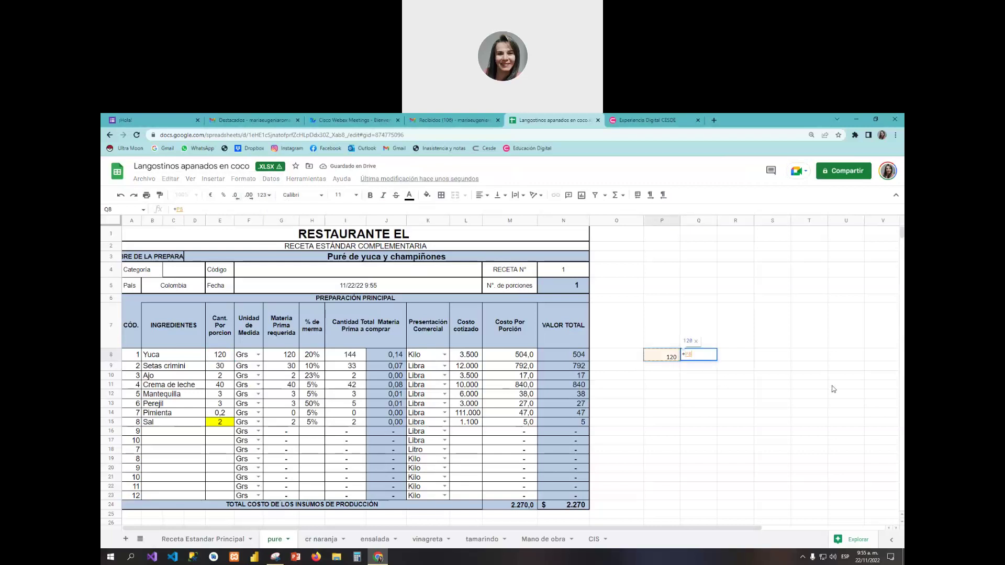
{"action": "type", "text": "*20"}
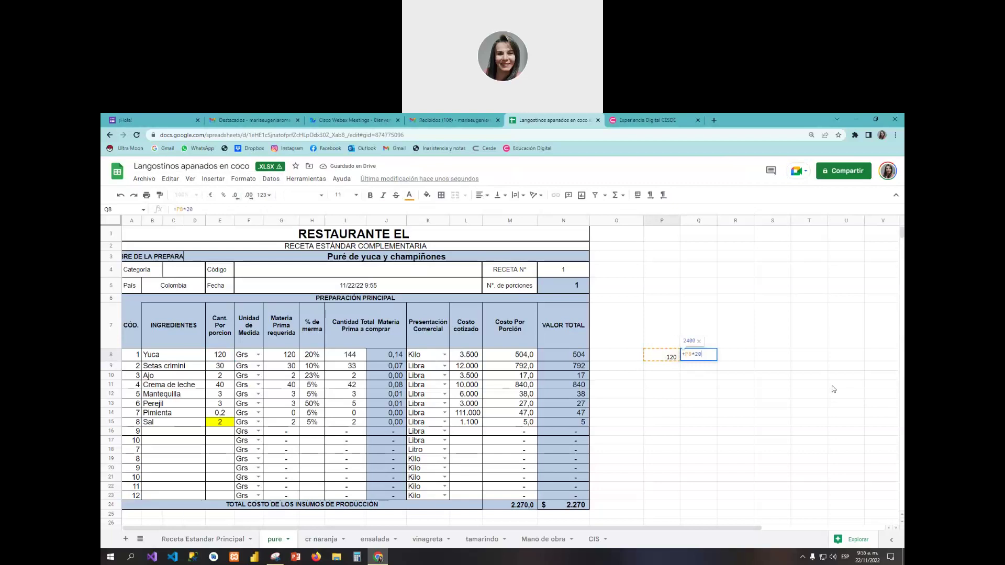
{"action": "type", "text": "%"}
{"action": "key", "text": "Return"}
{"action": "key", "text": "Up"}
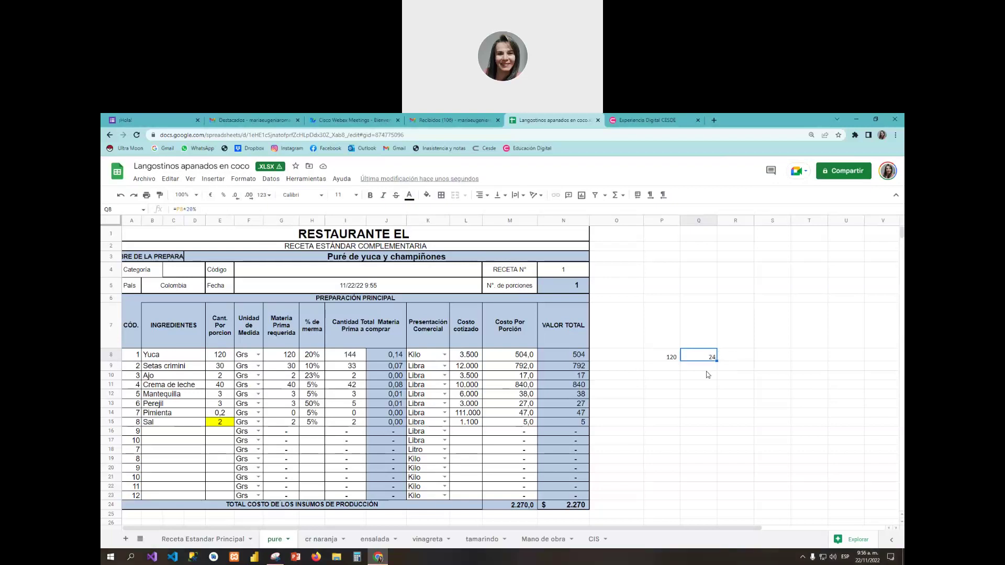
{"action": "left_click", "coordinate": [709, 367]}
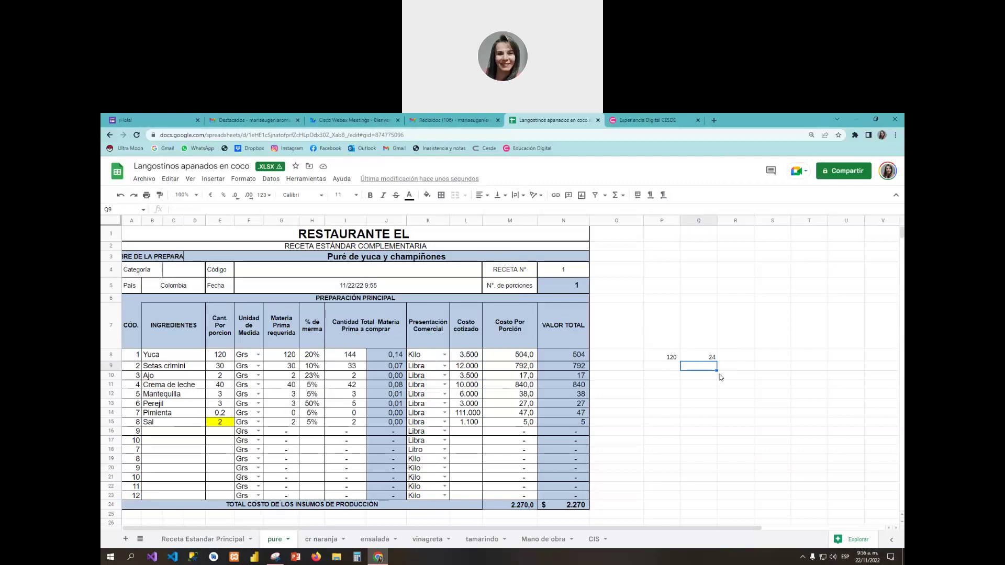
{"action": "key", "text": "Up"}
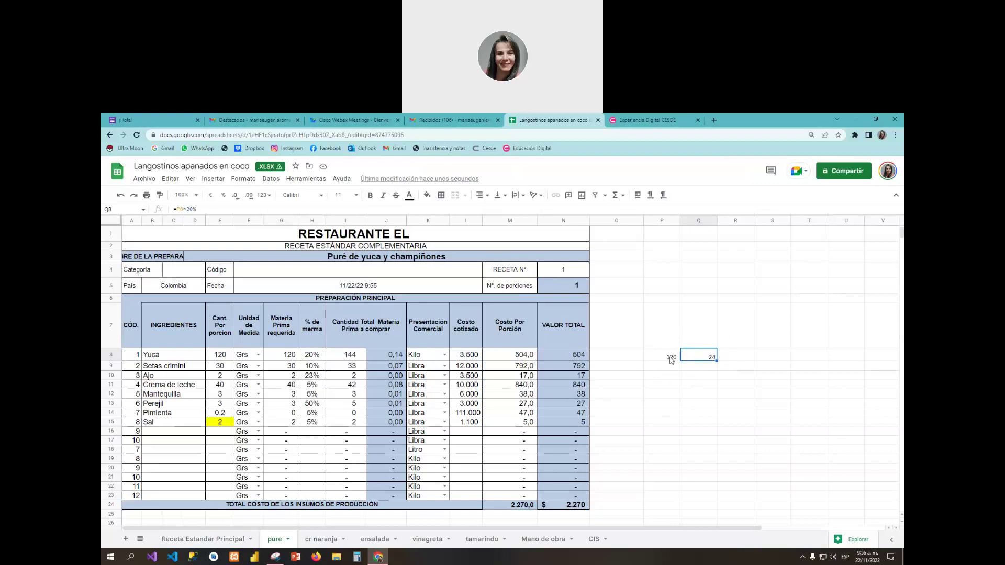
{"action": "left_click_drag", "start_coordinate": [662, 356], "coordinate": [699, 356]}
{"action": "key", "text": "Delete"}
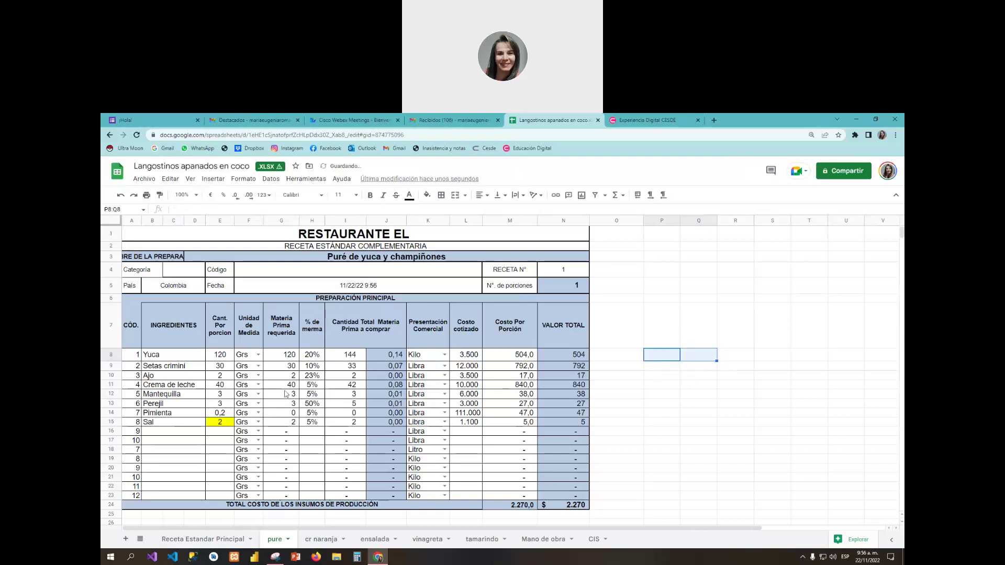
- Narrow the empty column O beside the ingredient table on the Receta Estandar Principal sheet
{"action": "left_click", "coordinate": [226, 540]}
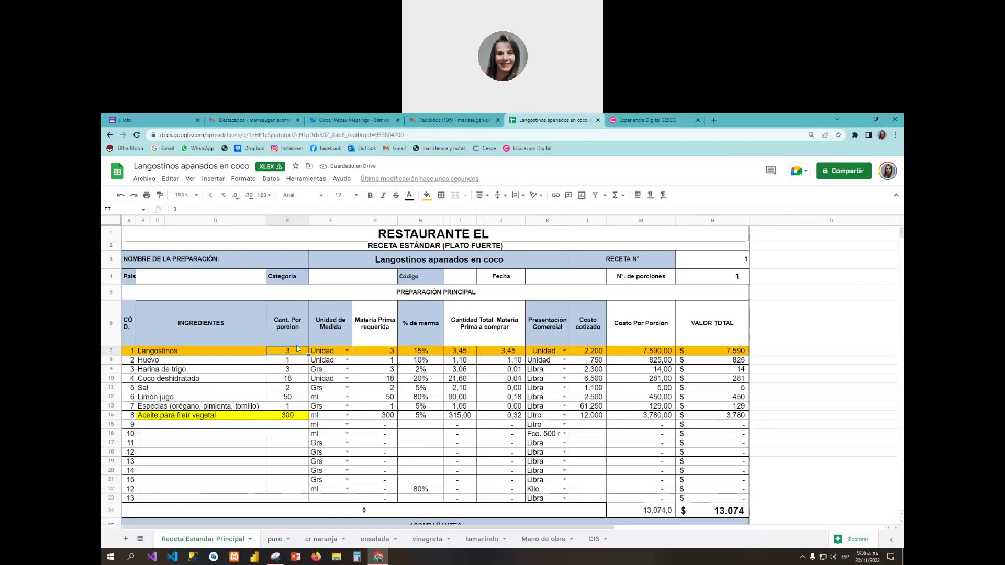
{"action": "left_click", "coordinate": [298, 417]}
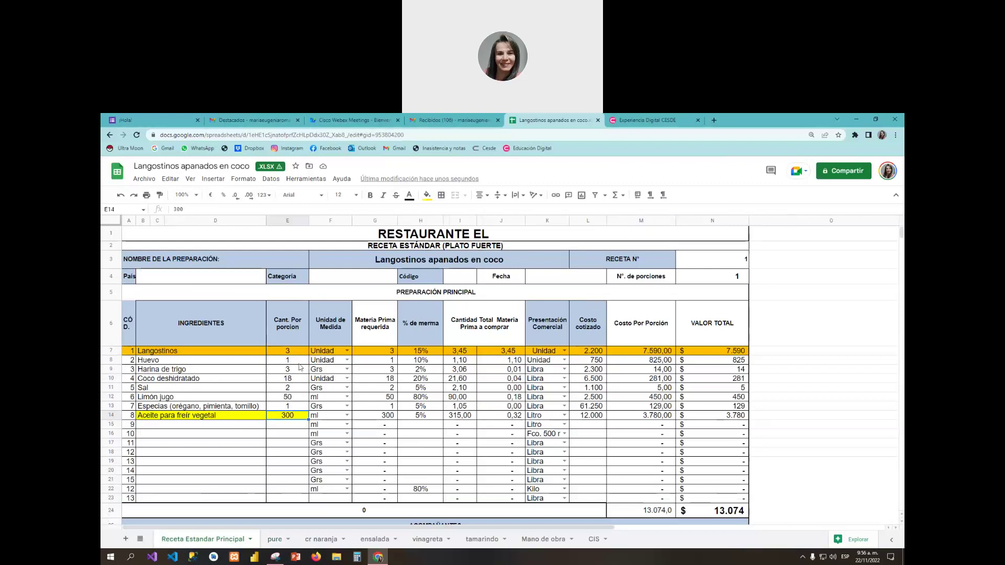
{"action": "left_click", "coordinate": [782, 354]}
{"action": "key", "text": "Right"}
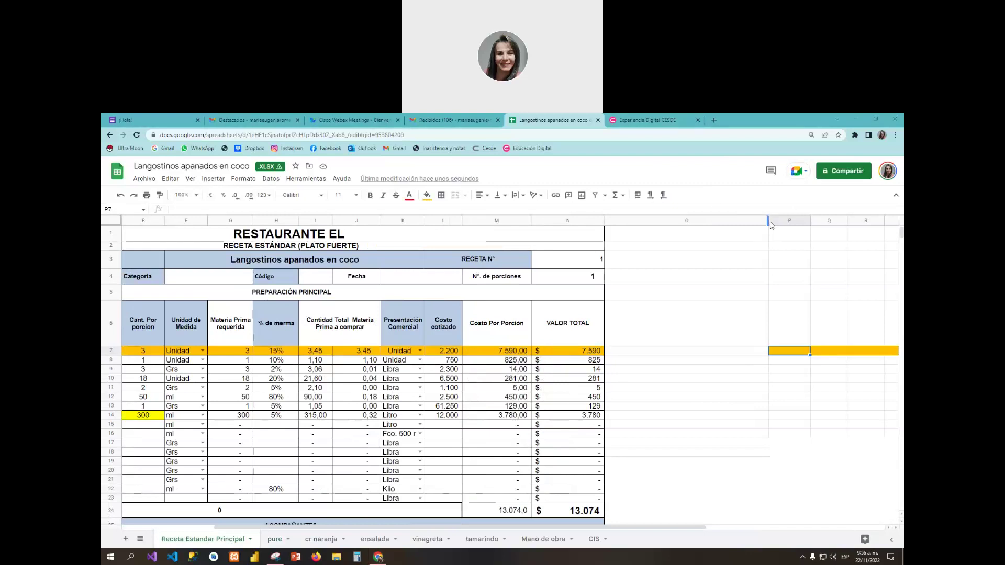
{"action": "left_click_drag", "start_coordinate": [769, 220], "coordinate": [671, 219]}
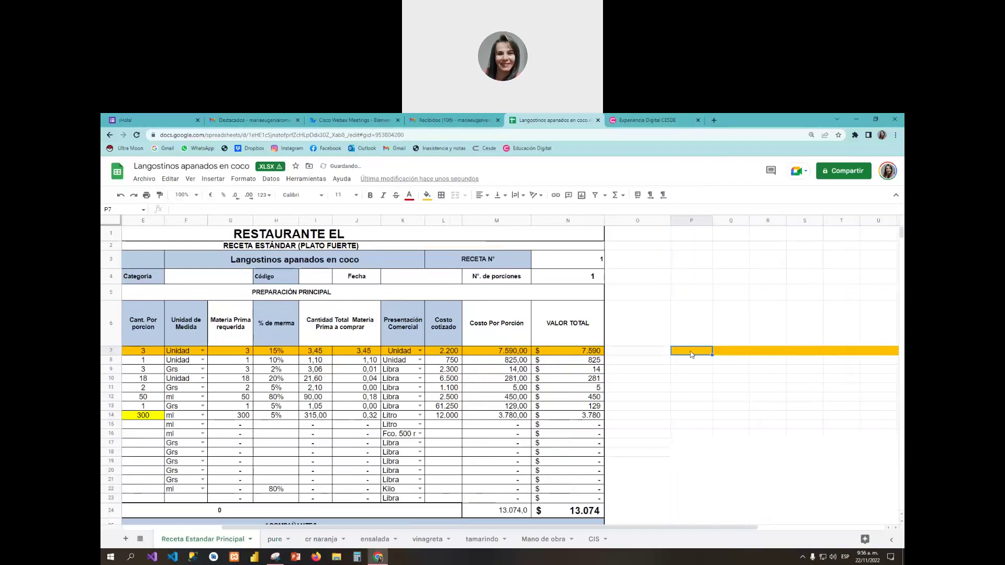
- Enter the scratch values 50, 3 and 150 in cells P7, Q7 and R7
{"action": "type", "text": "50"}
{"action": "key", "text": "Tab"}
{"action": "type", "text": "3"}
{"action": "key", "text": "Tab"}
{"action": "type", "text": "150"}
{"action": "key", "text": "Return"}
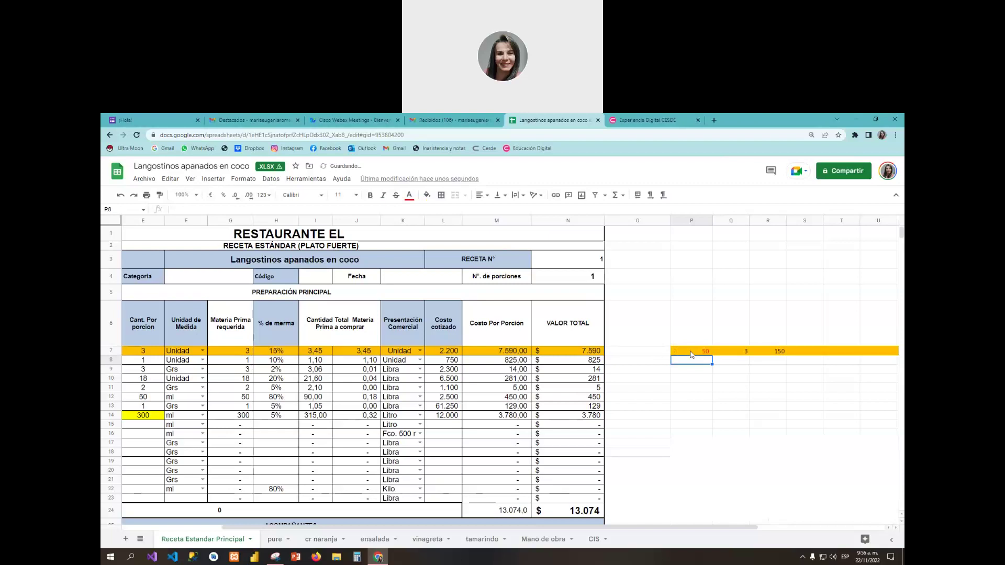
- Enter 20% in R8 and multiply it by the scratch amount above in R9 with the formula =+R7*R8
{"action": "key", "text": "Down"}
{"action": "key", "text": "Down"}
{"action": "key", "text": "Up"}
{"action": "key", "text": "Up"}
{"action": "key", "text": "Right"}
{"action": "key", "text": "Right"}
{"action": "type", "text": "20%"}
{"action": "key", "text": "Return"}
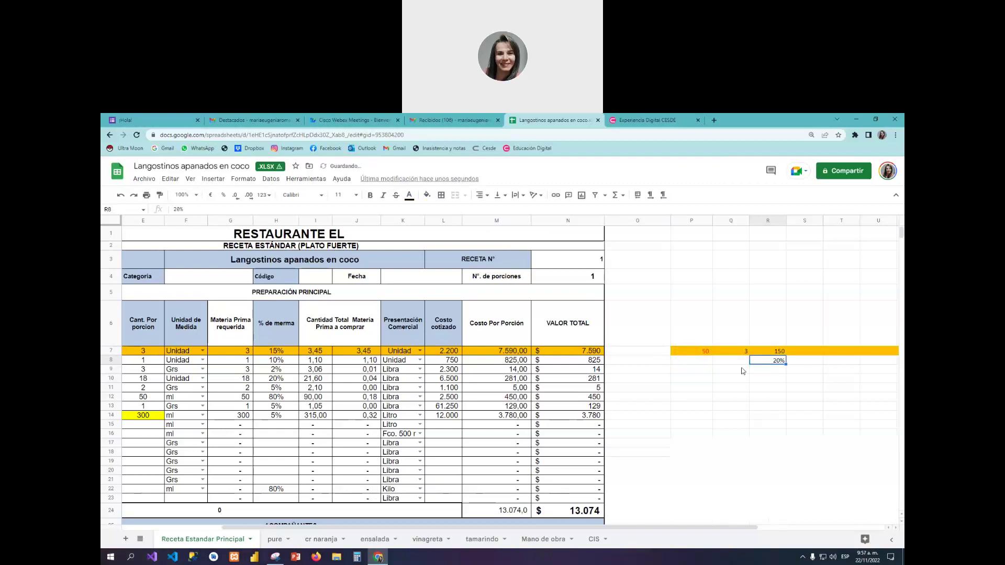
{"action": "type", "text": "+"}
{"action": "key", "text": "Up"}
{"action": "key", "text": "Up"}
{"action": "type", "text": "*"}
{"action": "key", "text": "Up"}
{"action": "key", "text": "Return"}
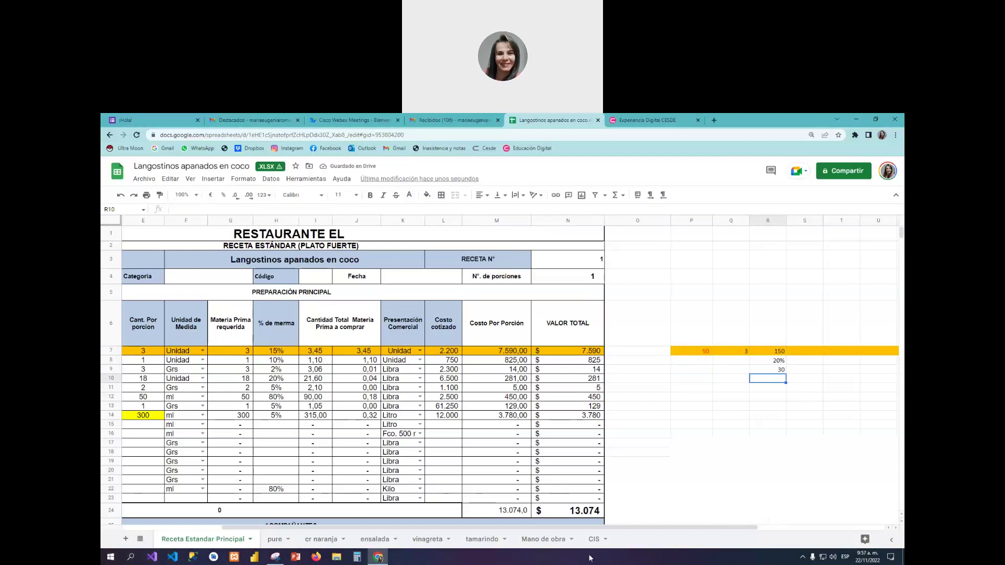
- Set the quantity per portion of Aceite para freír vegetal to 30
{"action": "left_click_drag", "start_coordinate": [651, 529], "coordinate": [551, 529]}
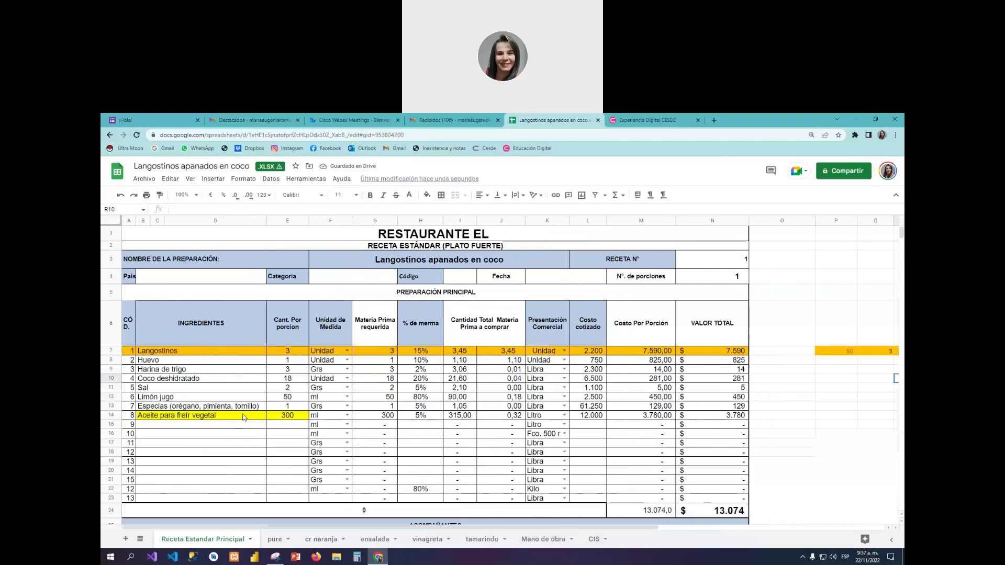
{"action": "left_click", "coordinate": [287, 416]}
{"action": "type", "text": "30"}
{"action": "key", "text": "Return"}
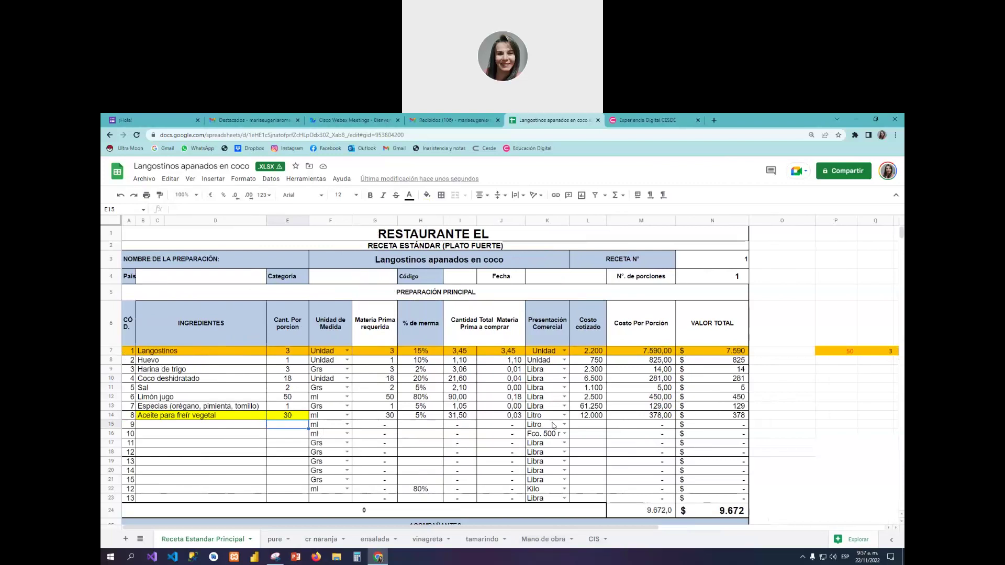
- Put the frying oil's quantity back to 300 to compare the recipe cost, and set it to 30 again
{"action": "left_click", "coordinate": [288, 418]}
{"action": "type", "text": "300"}
{"action": "key", "text": "Return"}
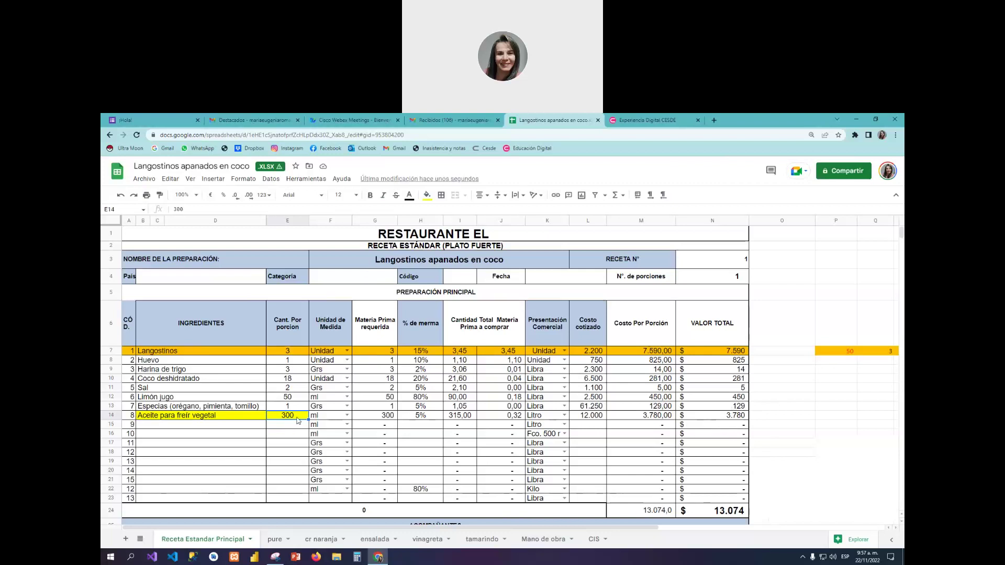
{"action": "type", "text": "30"}
{"action": "key", "text": "Return"}
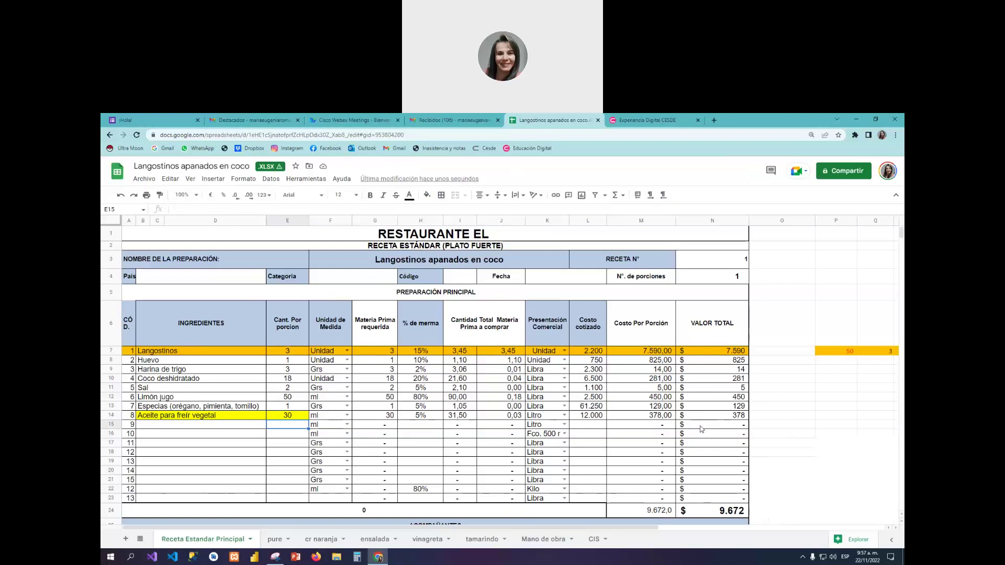
- Review the ingredient total, the Acompañantes costs and the Costo total de la materia prima formula in the Costeo section
{"action": "scroll", "coordinate": [505, 414], "scroll_direction": "down", "scroll_amount": 1}
{"action": "scroll", "coordinate": [505, 414], "scroll_direction": "down", "scroll_amount": 3}
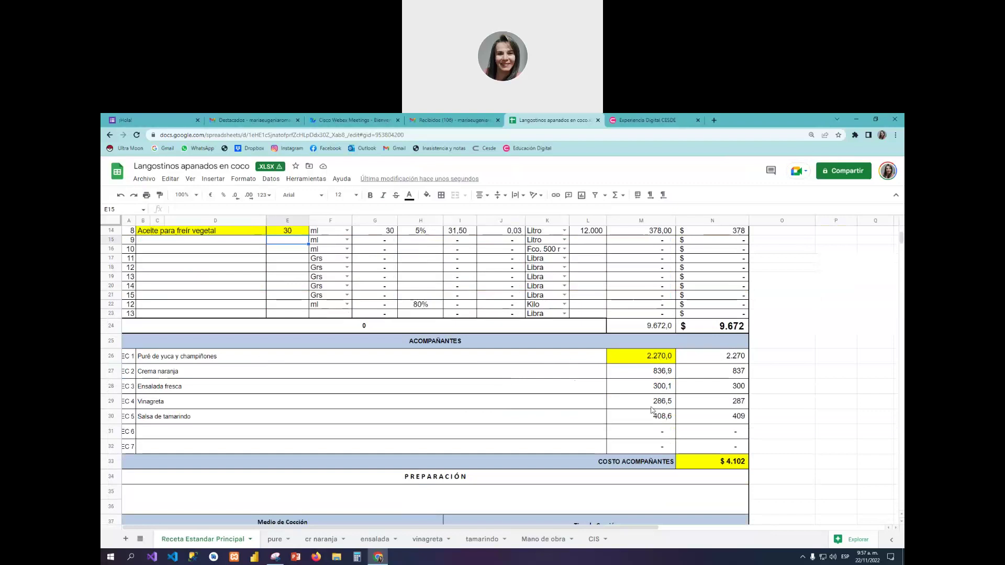
{"action": "scroll", "coordinate": [643, 439], "scroll_direction": "down", "scroll_amount": 1}
{"action": "scroll", "coordinate": [641, 438], "scroll_direction": "up", "scroll_amount": 3}
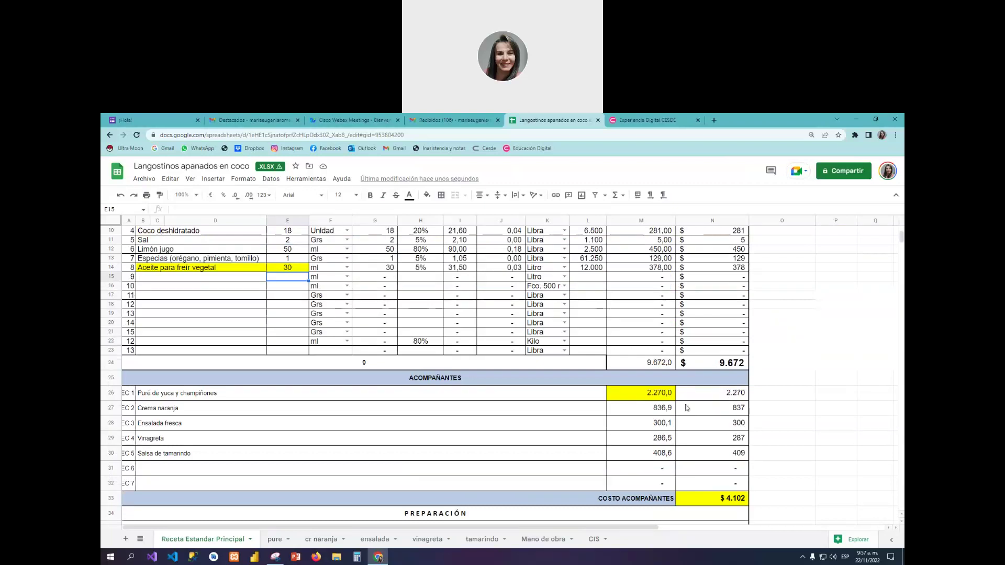
{"action": "scroll", "coordinate": [739, 487], "scroll_direction": "up", "scroll_amount": 3}
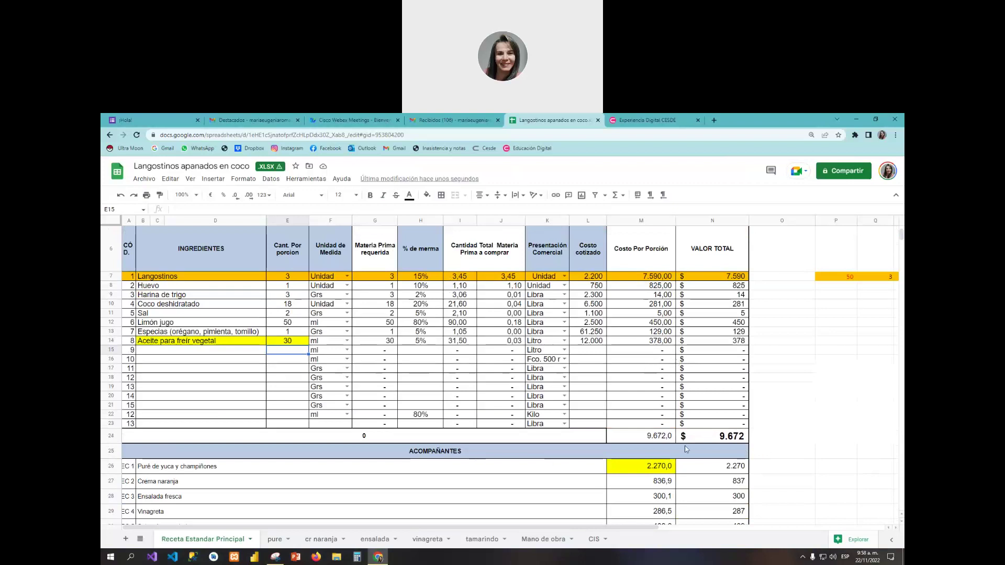
{"action": "scroll", "coordinate": [667, 458], "scroll_direction": "down", "scroll_amount": 5}
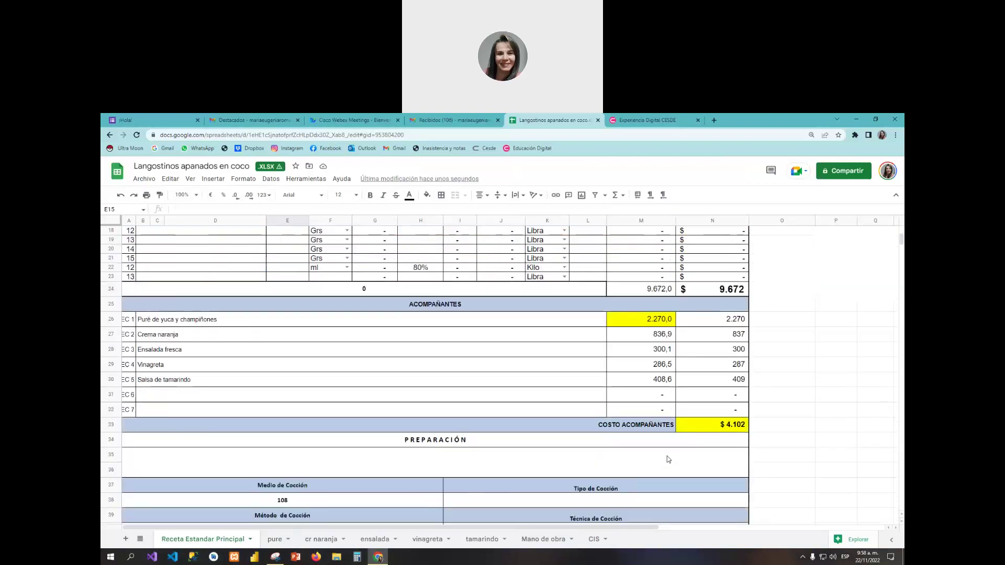
{"action": "scroll", "coordinate": [668, 458], "scroll_direction": "down", "scroll_amount": 2}
{"action": "scroll", "coordinate": [668, 459], "scroll_direction": "down", "scroll_amount": 1}
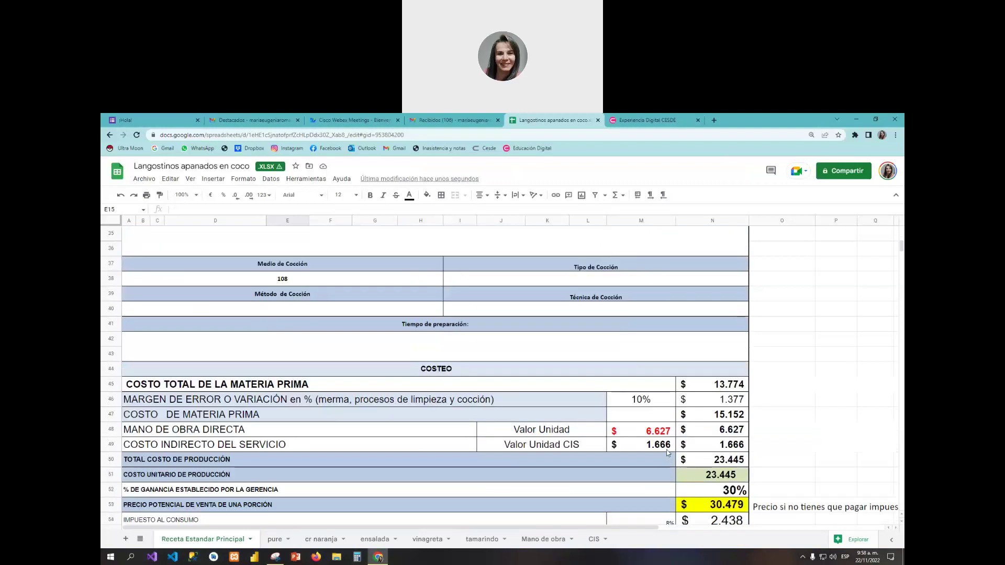
{"action": "left_click", "coordinate": [733, 386]}
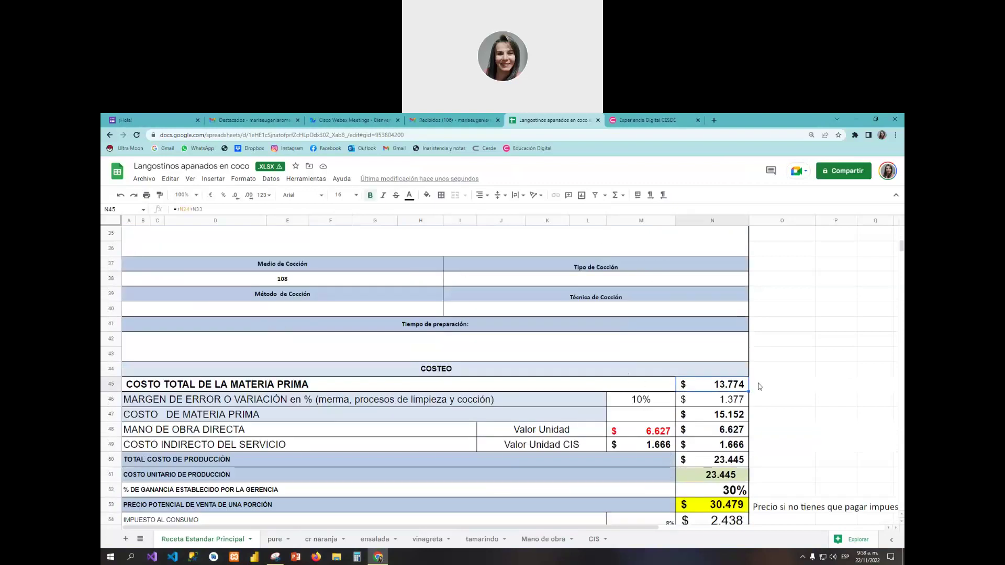
- Hide rows 35 to 42, which hold the cooking method and preparation time blocks above the Costeo section
{"action": "scroll", "coordinate": [759, 388], "scroll_direction": "up", "scroll_amount": 1}
{"action": "scroll", "coordinate": [762, 388], "scroll_direction": "down", "scroll_amount": 1}
{"action": "scroll", "coordinate": [761, 388], "scroll_direction": "up", "scroll_amount": 1}
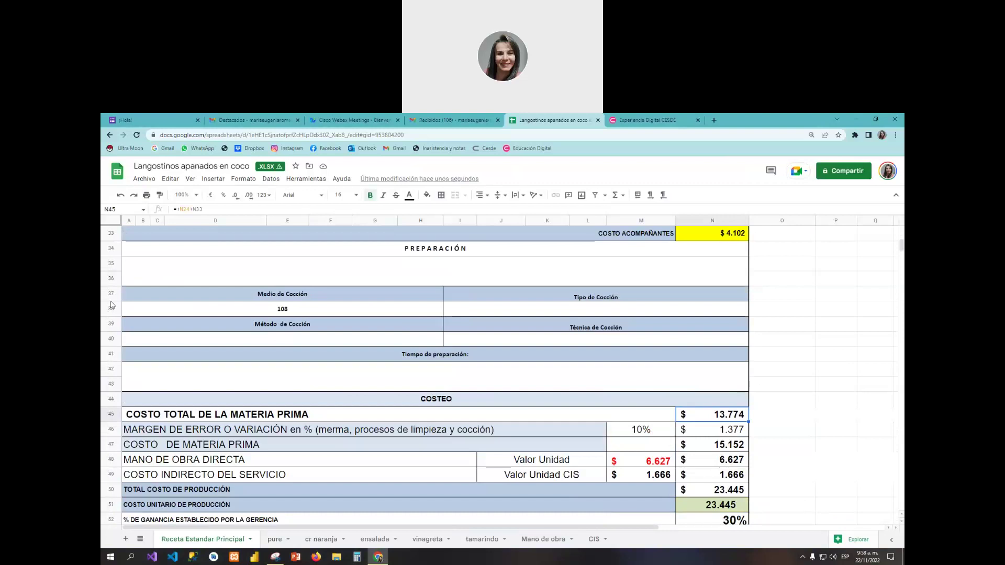
{"action": "left_click_drag", "start_coordinate": [111, 264], "coordinate": [117, 375]}
{"action": "right_click", "coordinate": [118, 376]}
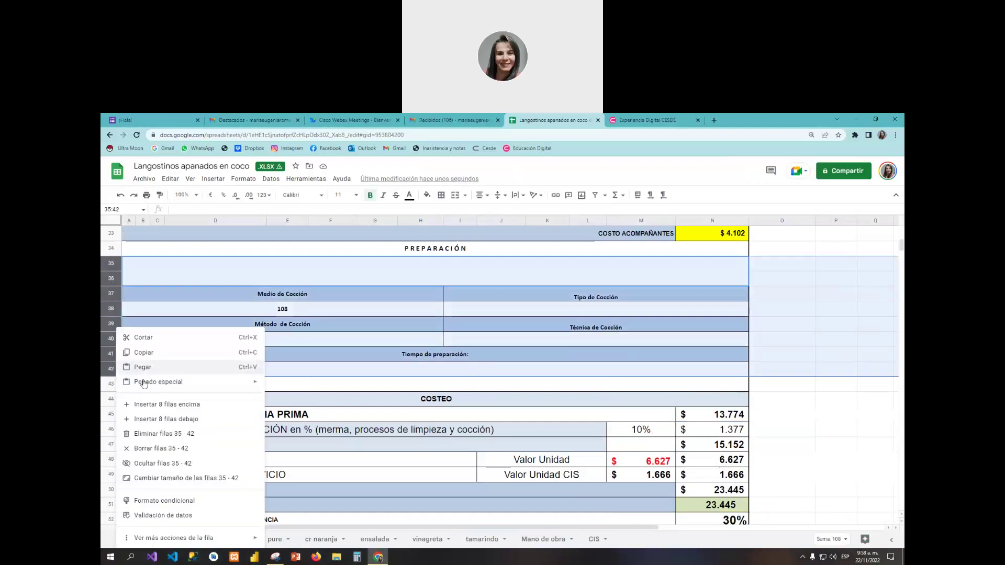
{"action": "left_click", "coordinate": [161, 466]}
- Check the main ingredient total, Costo acompañantes and the total raw material cost that combines them
{"action": "scroll", "coordinate": [831, 301], "scroll_direction": "up", "scroll_amount": 3}
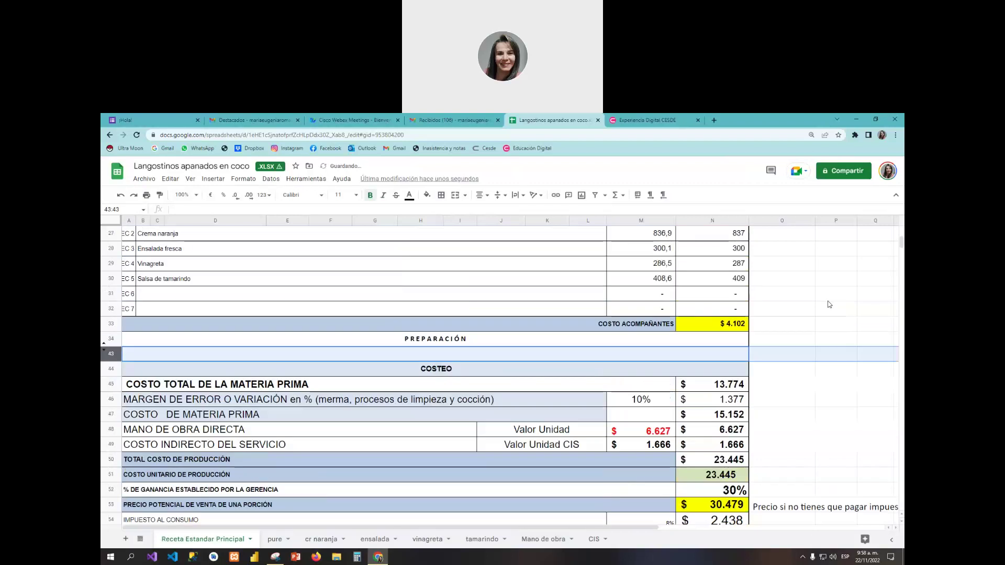
{"action": "scroll", "coordinate": [829, 304], "scroll_direction": "up", "scroll_amount": 1}
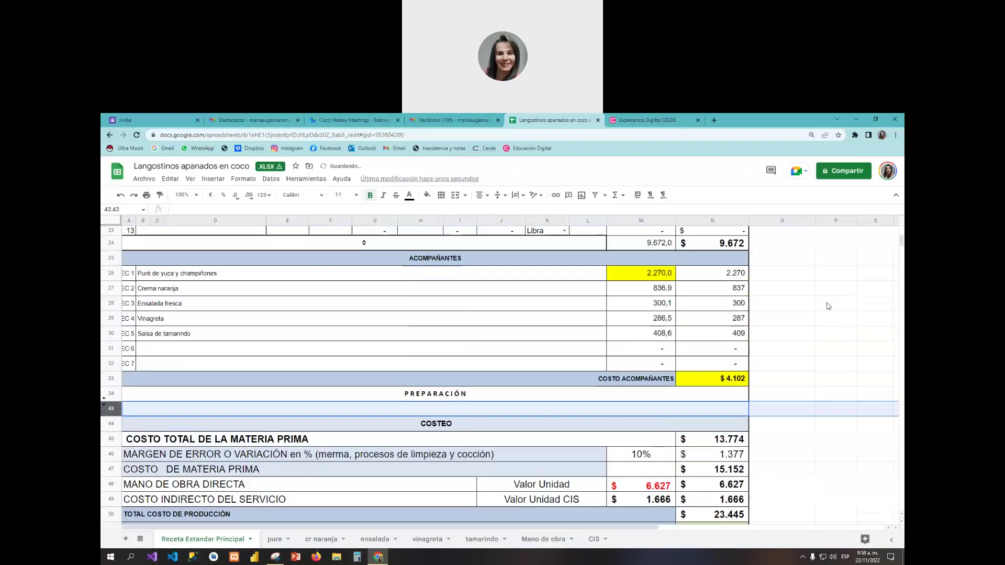
{"action": "left_click", "coordinate": [735, 250]}
{"action": "left_click", "coordinate": [735, 381]}
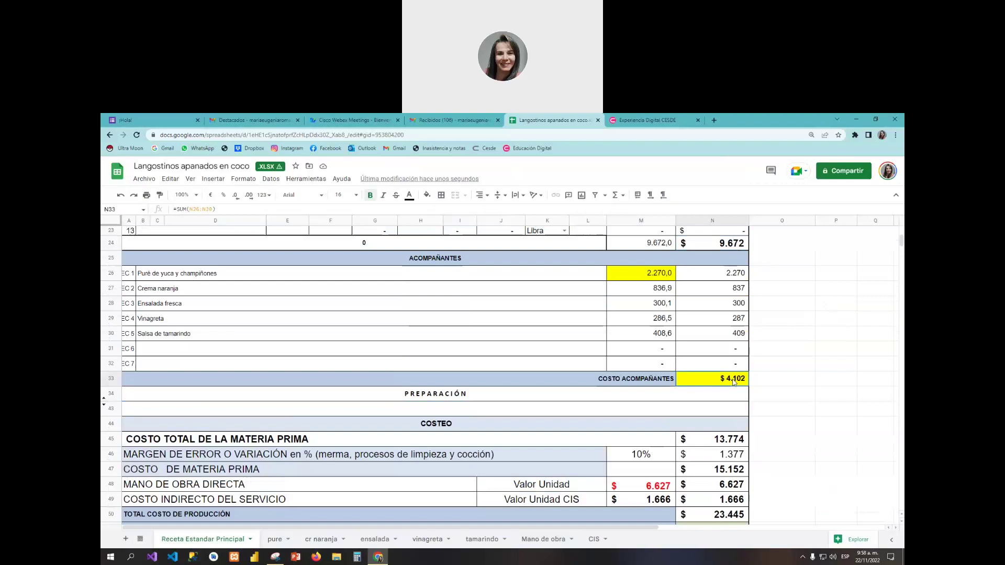
{"action": "left_click", "coordinate": [720, 442]}
- Examine the error margin's percentage and amount, and the source of the Mano de obra directa unit value
{"action": "scroll", "coordinate": [787, 429], "scroll_direction": "down", "scroll_amount": 1}
{"action": "scroll", "coordinate": [788, 433], "scroll_direction": "down", "scroll_amount": 3}
{"action": "left_click", "coordinate": [655, 342]}
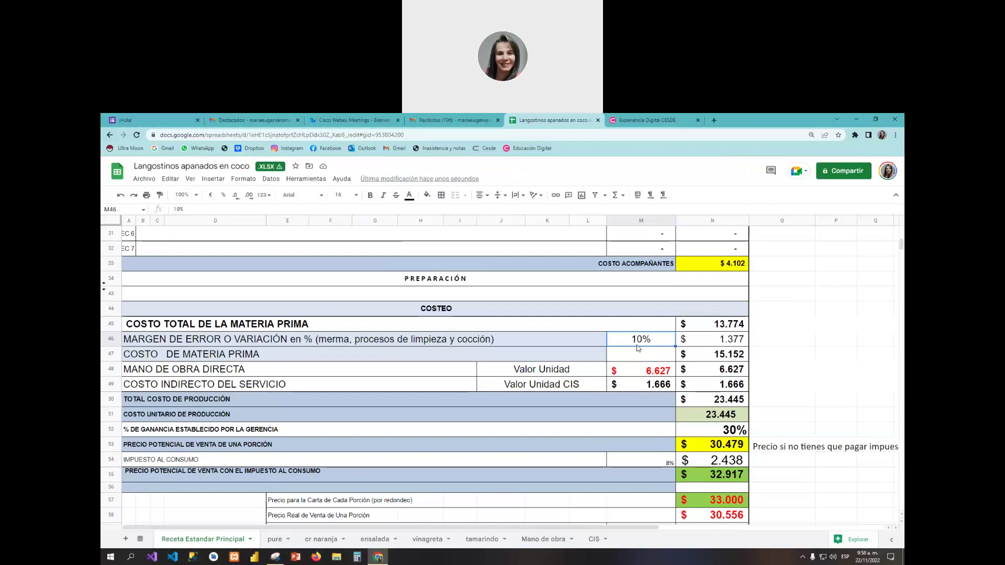
{"action": "left_click", "coordinate": [703, 345]}
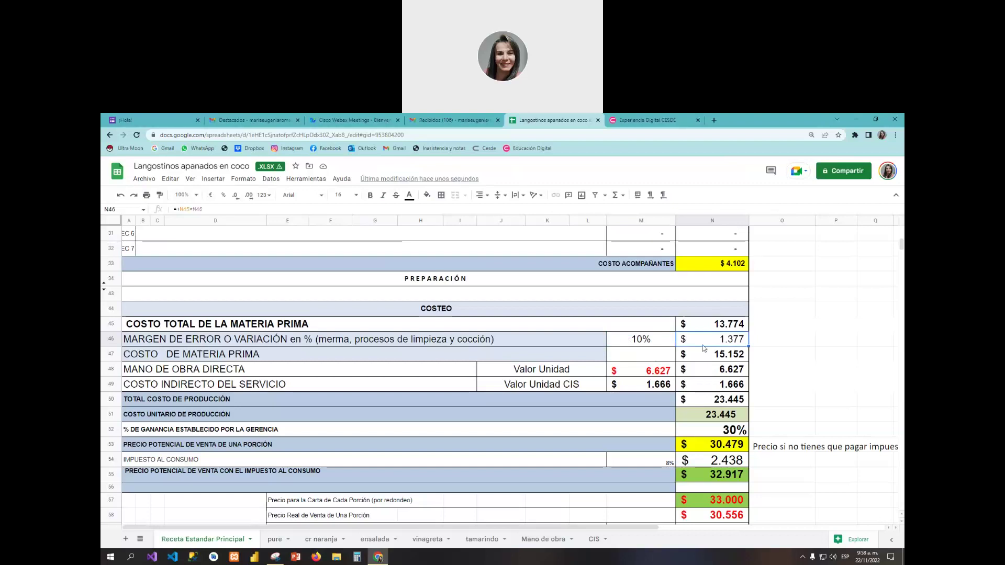
{"action": "key", "text": "Down"}
{"action": "key", "text": "Down"}
{"action": "key", "text": "Left"}
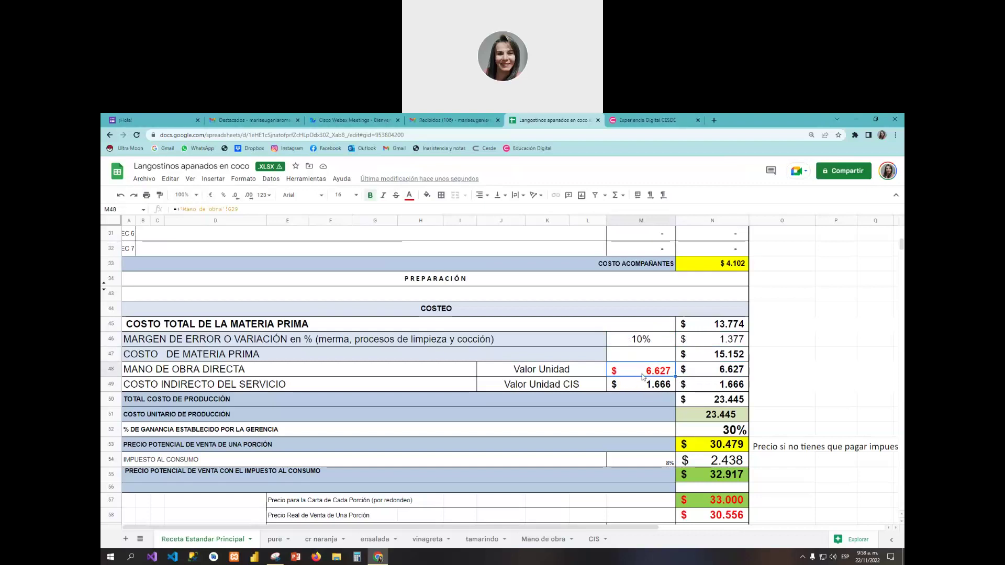
- Inspect the employee salaries and the hourly and per-plate labour calculations on the Mano de obra sheet
{"action": "left_click", "coordinate": [542, 536]}
{"action": "left_click", "coordinate": [276, 293]}
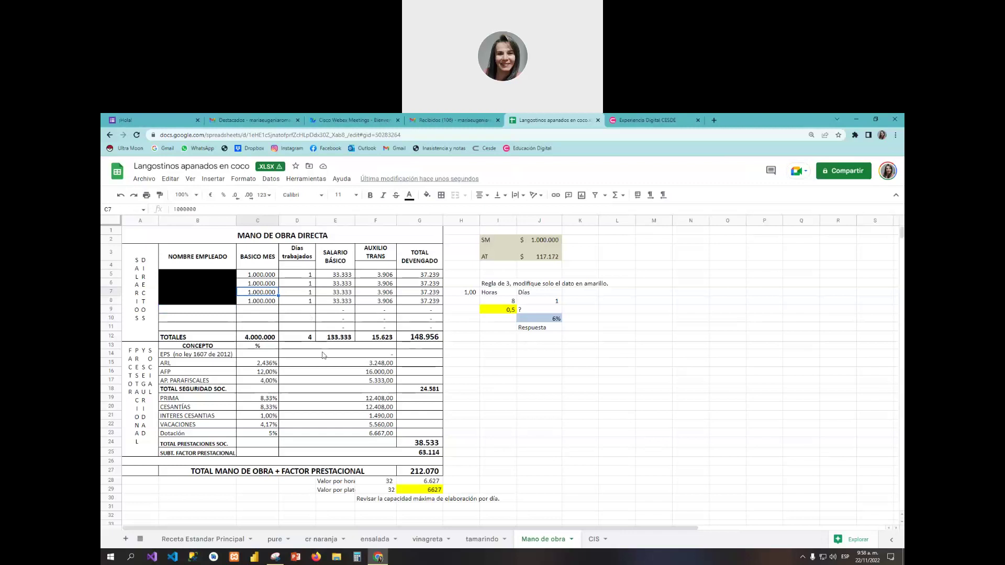
{"action": "left_click", "coordinate": [475, 443]}
{"action": "scroll", "coordinate": [471, 443], "scroll_direction": "down", "scroll_amount": 1}
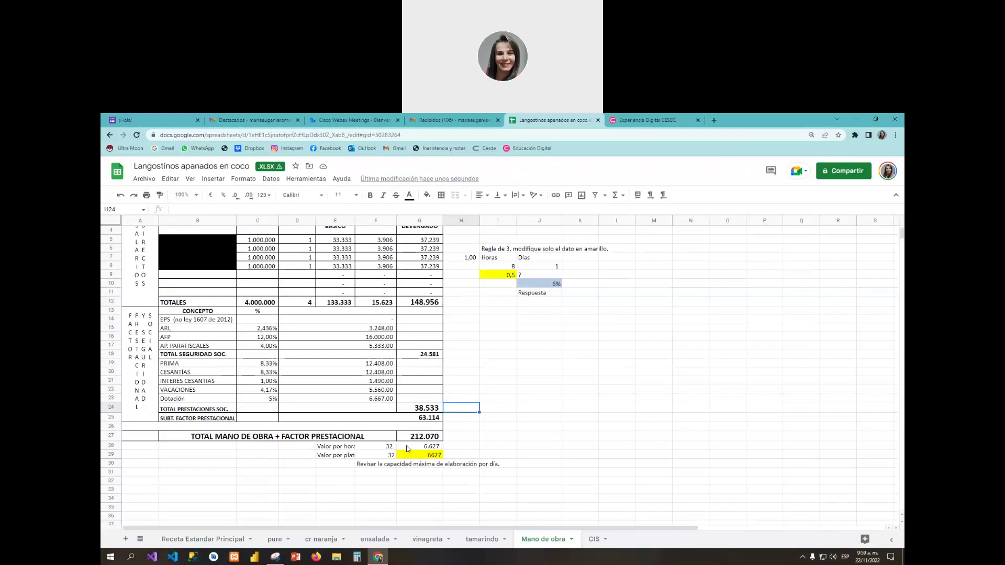
{"action": "left_click", "coordinate": [377, 448]}
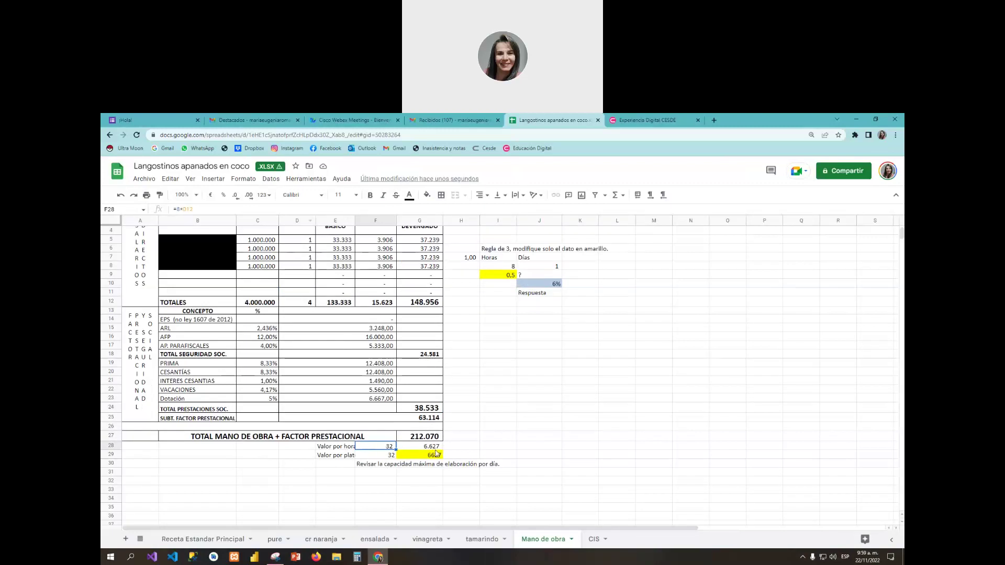
{"action": "left_click", "coordinate": [467, 456]}
{"action": "left_click", "coordinate": [389, 456]}
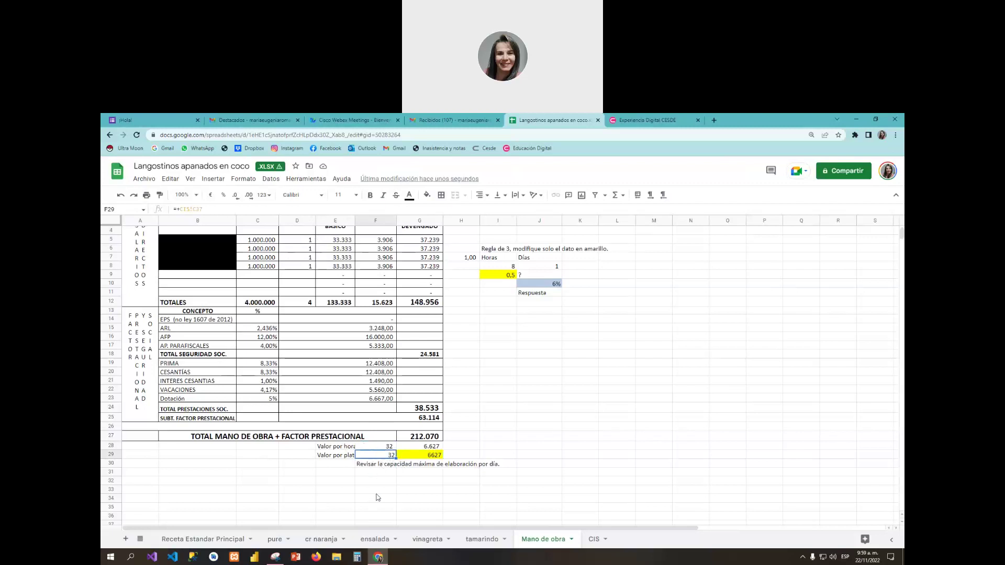
- Recheck the main recipe's ingredients and accompaniments, and compare them with the per-plate labour value on the Mano de obra sheet
{"action": "left_click", "coordinate": [202, 539]}
{"action": "scroll", "coordinate": [376, 404], "scroll_direction": "up", "scroll_amount": 8}
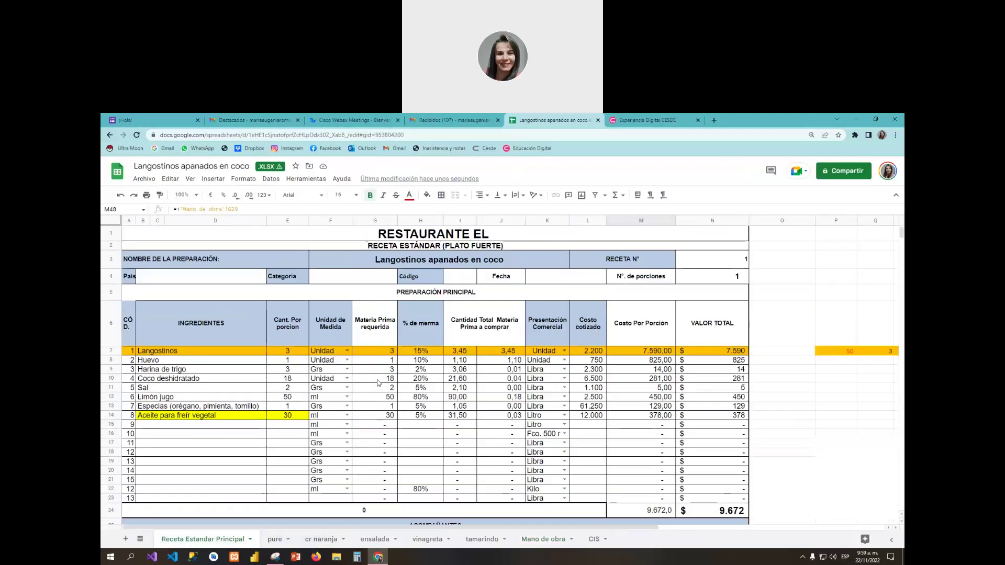
{"action": "scroll", "coordinate": [380, 419], "scroll_direction": "down", "scroll_amount": 2}
{"action": "scroll", "coordinate": [379, 421], "scroll_direction": "down", "scroll_amount": 3}
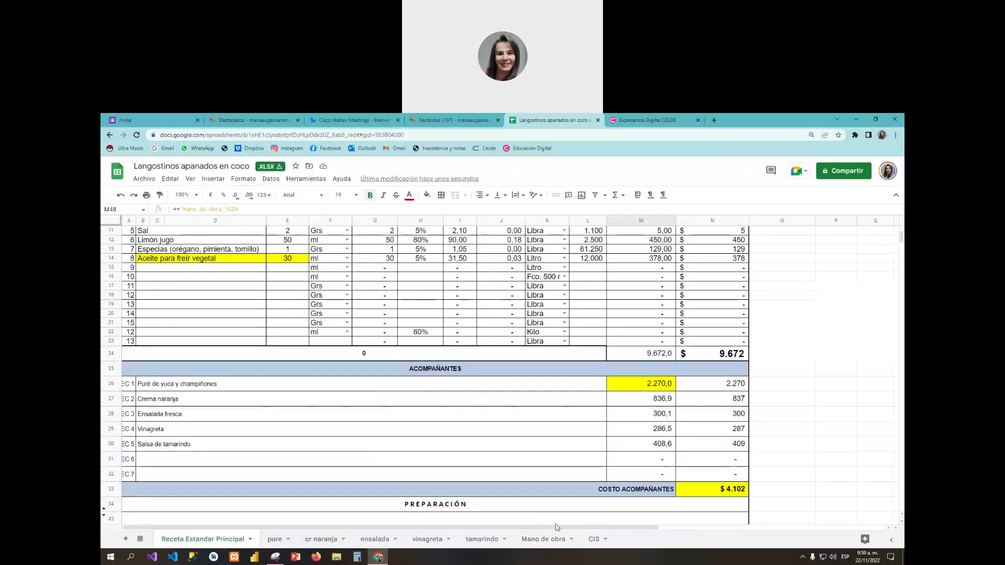
{"action": "left_click", "coordinate": [544, 539]}
{"action": "scroll", "coordinate": [449, 465], "scroll_direction": "down", "scroll_amount": 1}
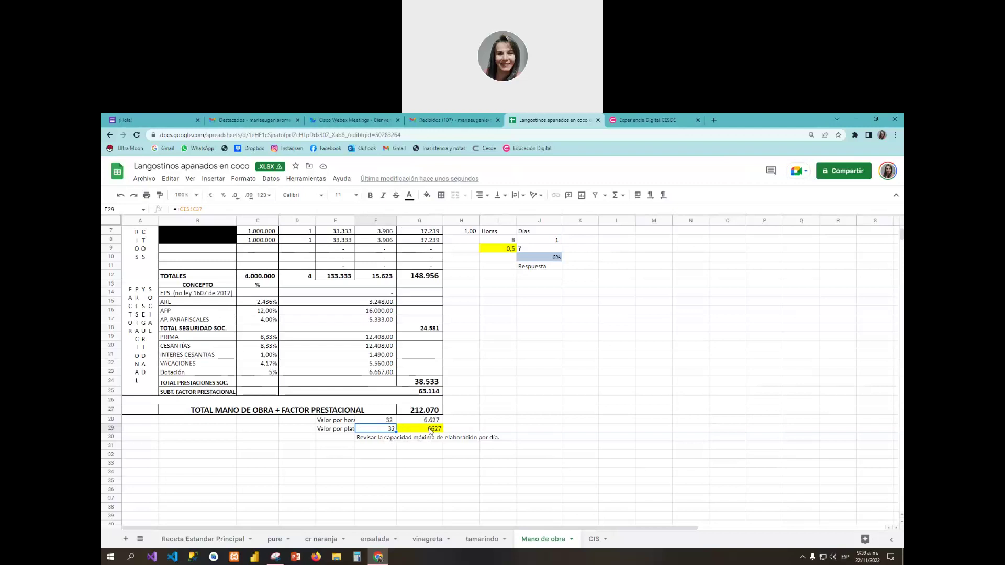
- Open the CIS sheet and check the variable indirect costs listed for the product
{"action": "left_click", "coordinate": [594, 539]}
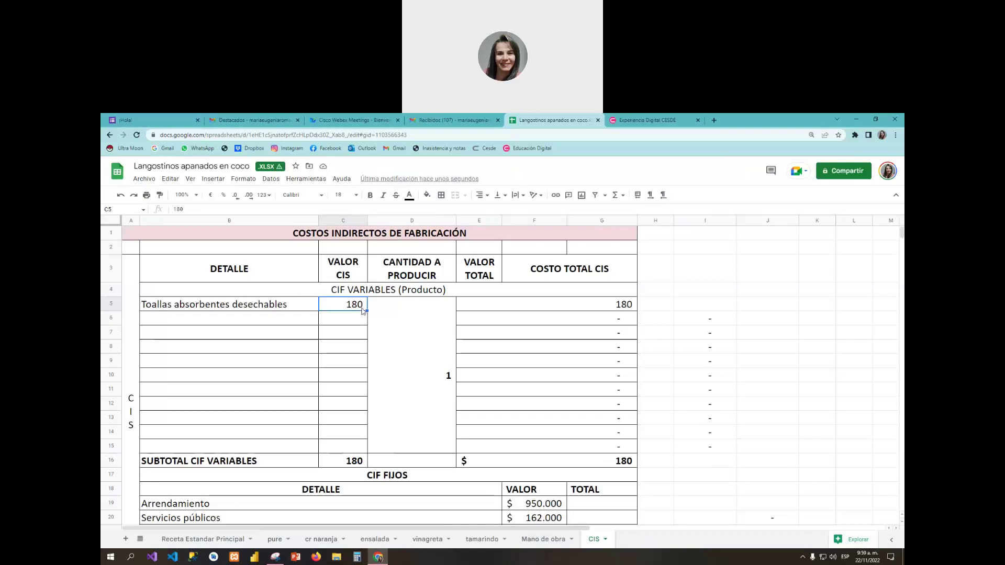
{"action": "left_click", "coordinate": [346, 324]}
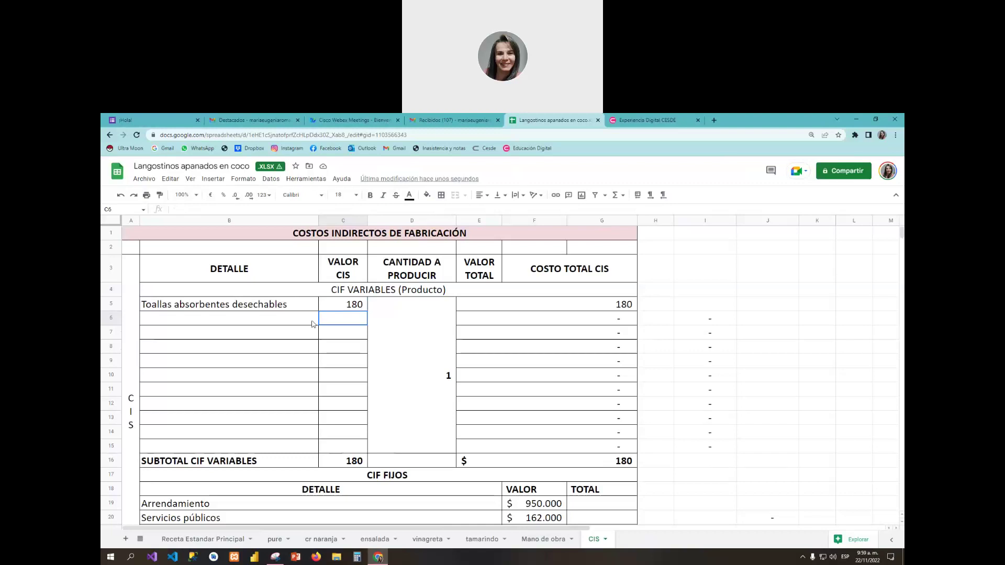
- Try entering "Vaso o una copa" as a variable cost detail below Toallas absorbentes desechables
{"action": "left_click", "coordinate": [296, 323]}
{"action": "type", "text": "VAL"}
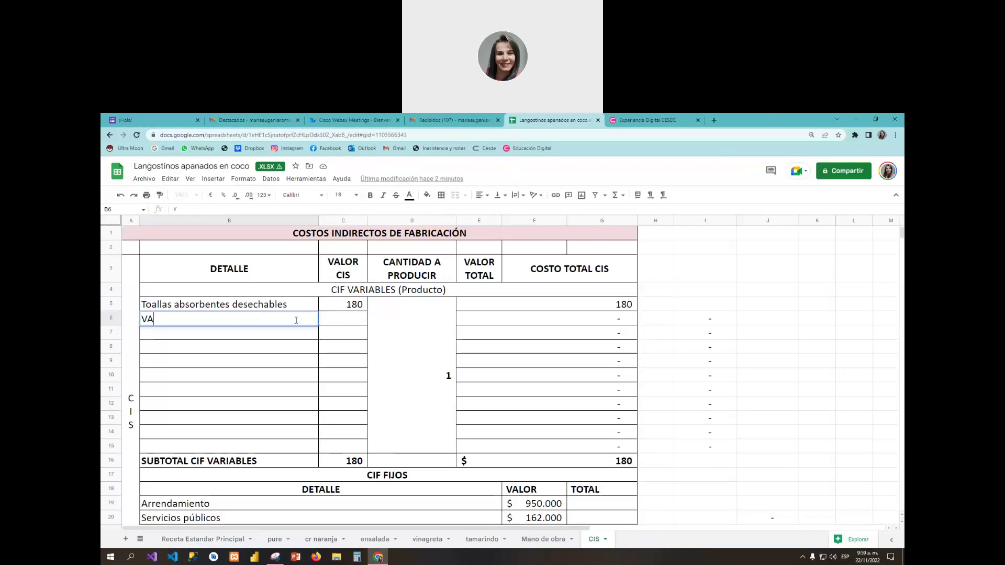
{"action": "key", "text": "BackSpace"}
{"action": "key", "text": "BackSpace"}
{"action": "type", "text": "aso o una copa"}
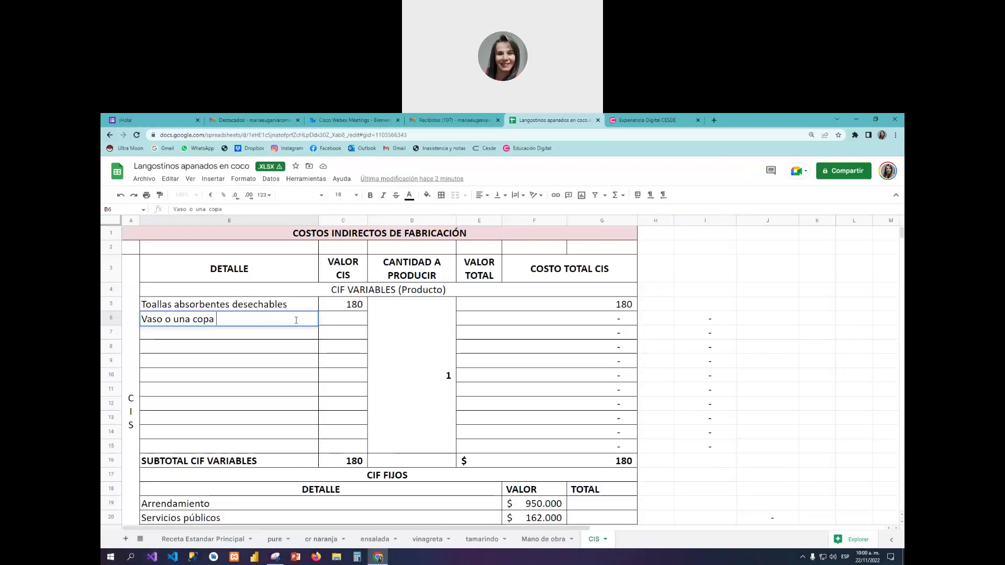
{"action": "key", "text": "BackSpace"}
{"action": "key", "text": "BackSpace"}
{"action": "key", "text": "BackSpace"}
{"action": "key", "text": "BackSpace"}
{"action": "key", "text": "BackSpace"}
{"action": "key", "text": "BackSpace"}
{"action": "key", "text": "BackSpace"}
{"action": "key", "text": "BackSpace"}
{"action": "key", "text": "BackSpace"}
{"action": "key", "text": "BackSpace"}
{"action": "key", "text": "BackSpace"}
{"action": "key", "text": "BackSpace"}
{"action": "key", "text": "BackSpace"}
{"action": "key", "text": "BackSpace"}
{"action": "key", "text": "BackSpace"}
{"action": "key", "text": "Return"}
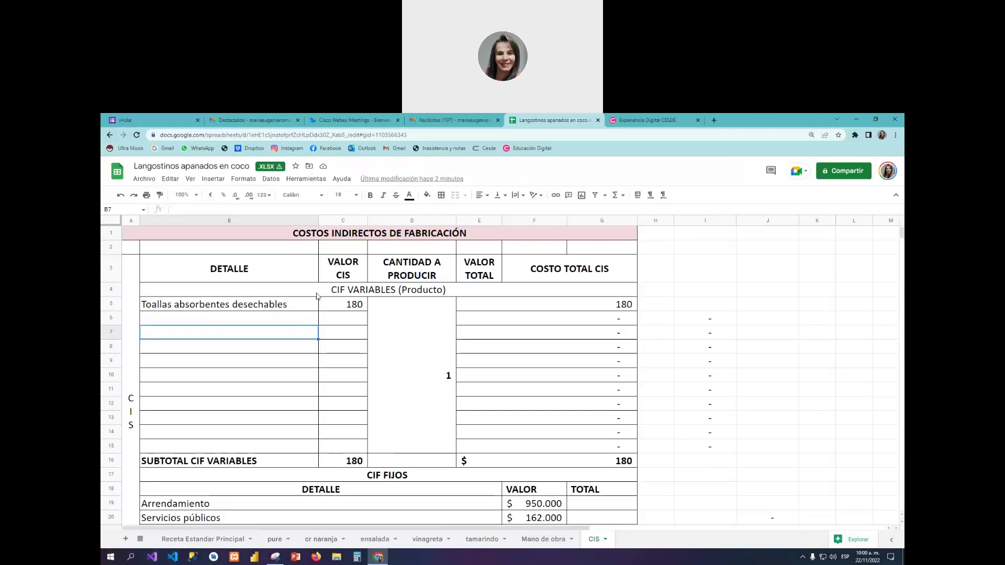
- Check the value of Toallas absorbentes desechables and the fixed cost entries such as Arrendamiento
{"action": "left_click", "coordinate": [350, 306]}
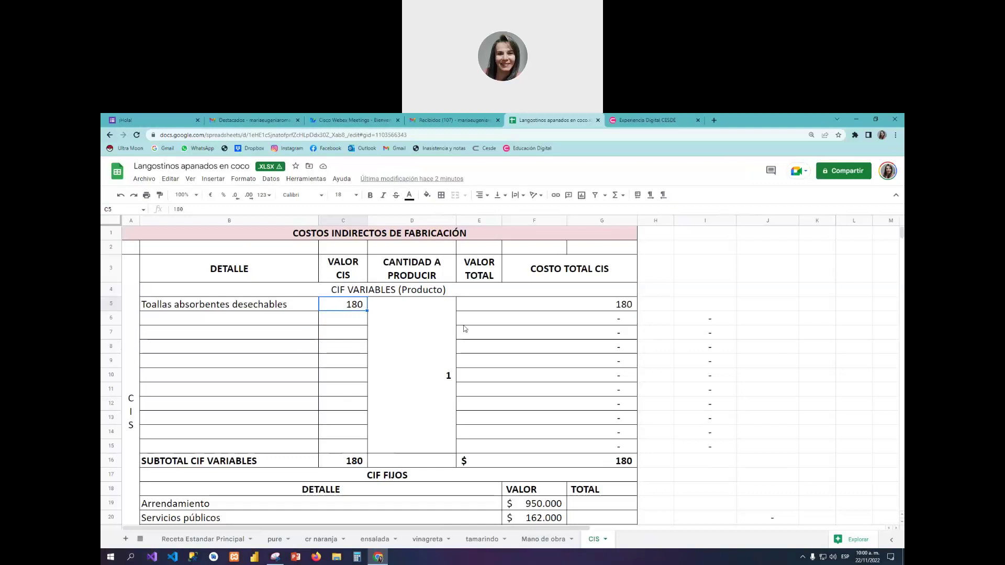
{"action": "scroll", "coordinate": [389, 469], "scroll_direction": "down", "scroll_amount": 3}
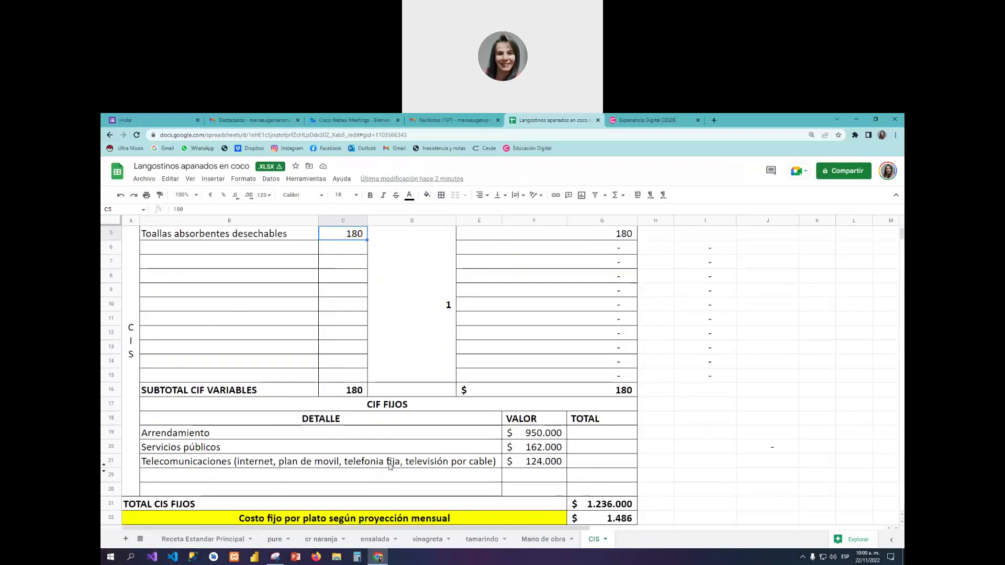
{"action": "left_click", "coordinate": [260, 437]}
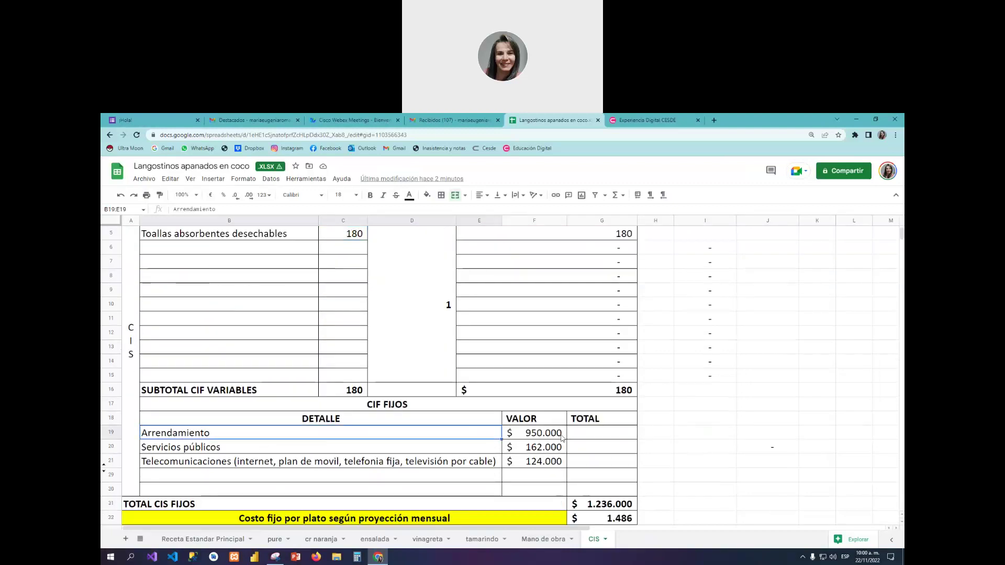
{"action": "scroll", "coordinate": [271, 265], "scroll_direction": "up", "scroll_amount": 3}
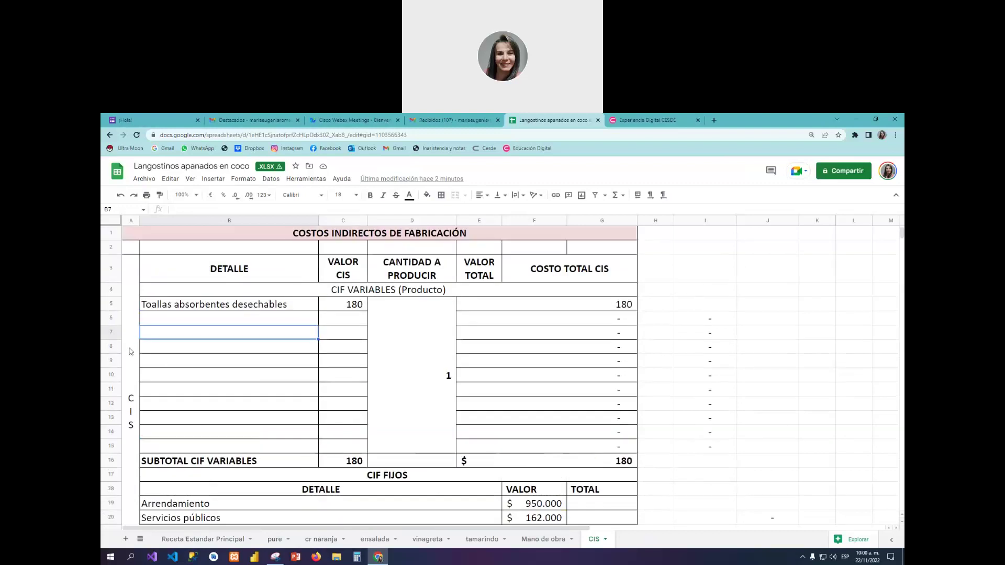
- Hide the empty rows 8 to 13 of the CIF VARIABLES table
{"action": "left_click", "coordinate": [113, 346]}
{"action": "left_click_drag", "start_coordinate": [117, 367], "coordinate": [112, 417]}
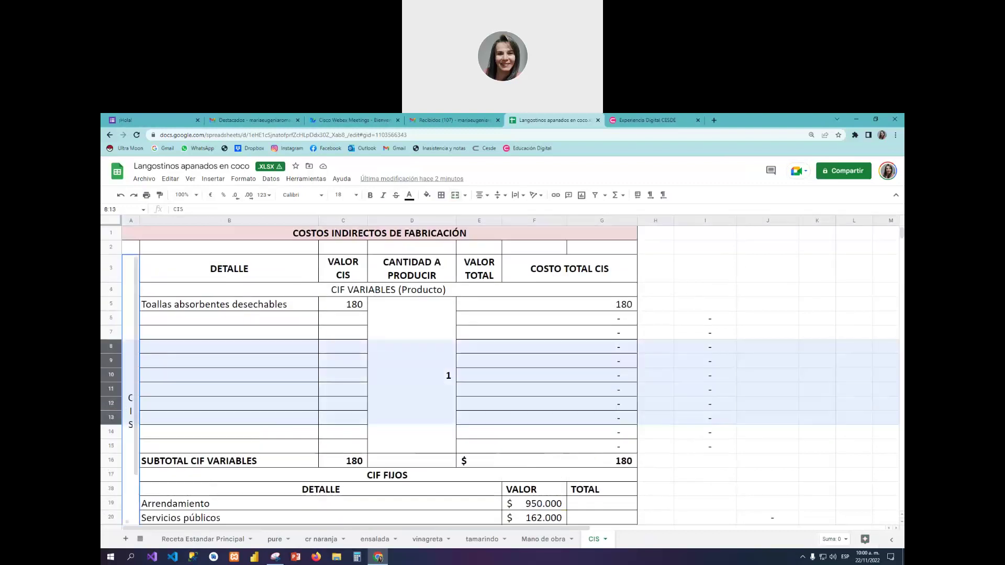
{"action": "right_click", "coordinate": [112, 387]}
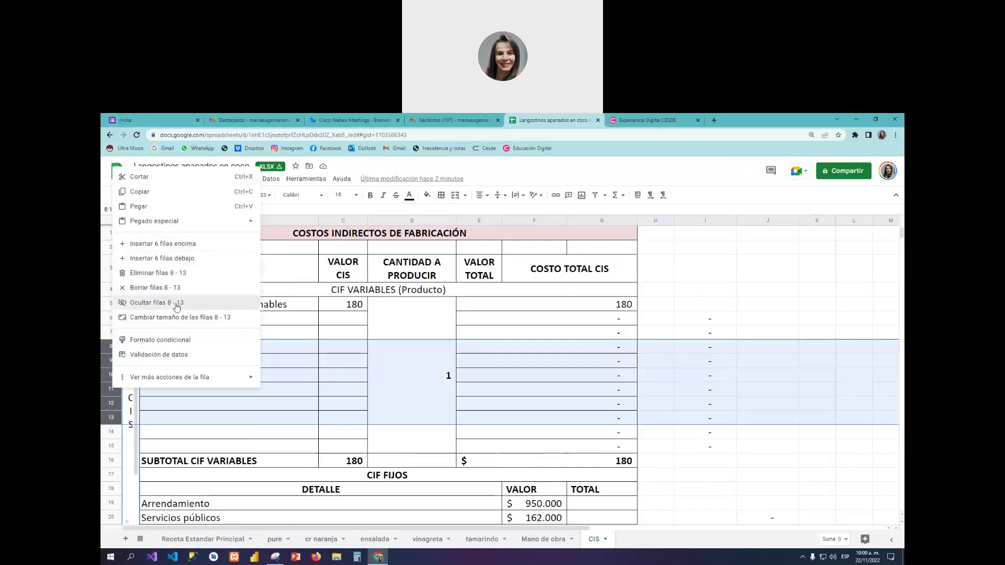
{"action": "left_click", "coordinate": [157, 303]}
{"action": "left_click", "coordinate": [337, 319]}
- Review the variable costs with their subtotal and the fixed values for Arrendamiento, Servicios públicos and Telecomunicaciones
{"action": "left_click_drag", "start_coordinate": [278, 305], "coordinate": [359, 374]}
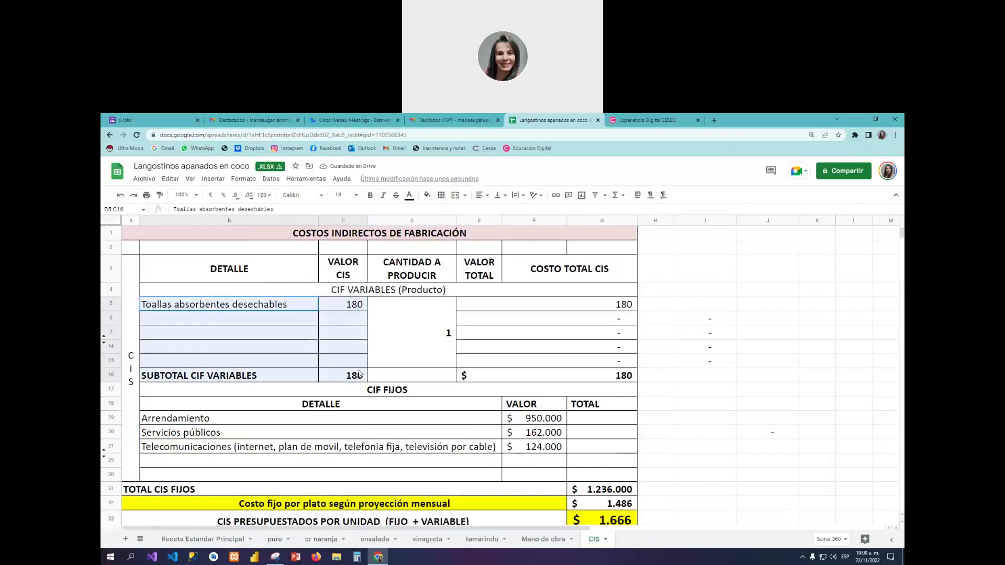
{"action": "left_click", "coordinate": [550, 422]}
{"action": "key", "text": "Down"}
{"action": "key", "text": "Down"}
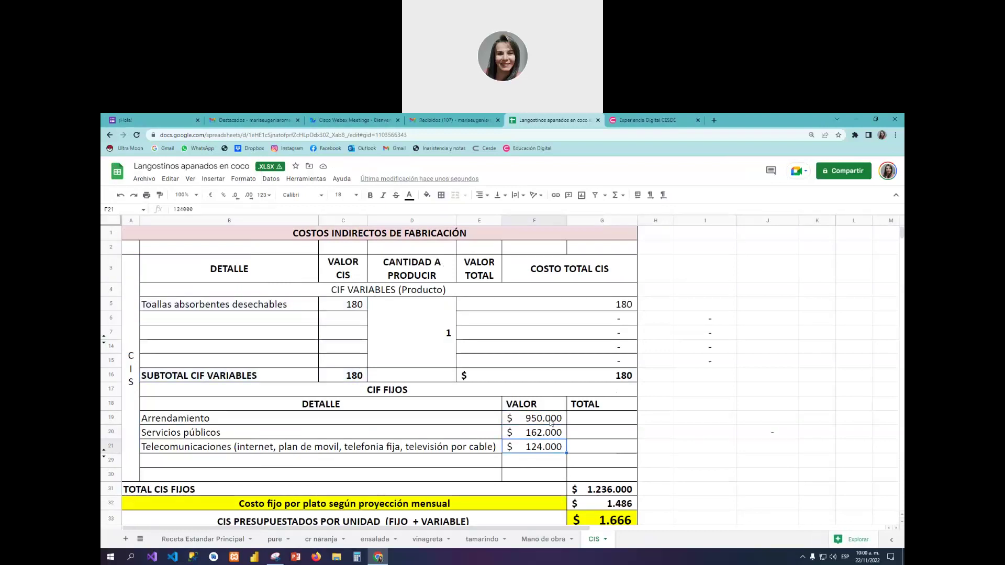
{"action": "scroll", "coordinate": [551, 422], "scroll_direction": "down", "scroll_amount": 1}
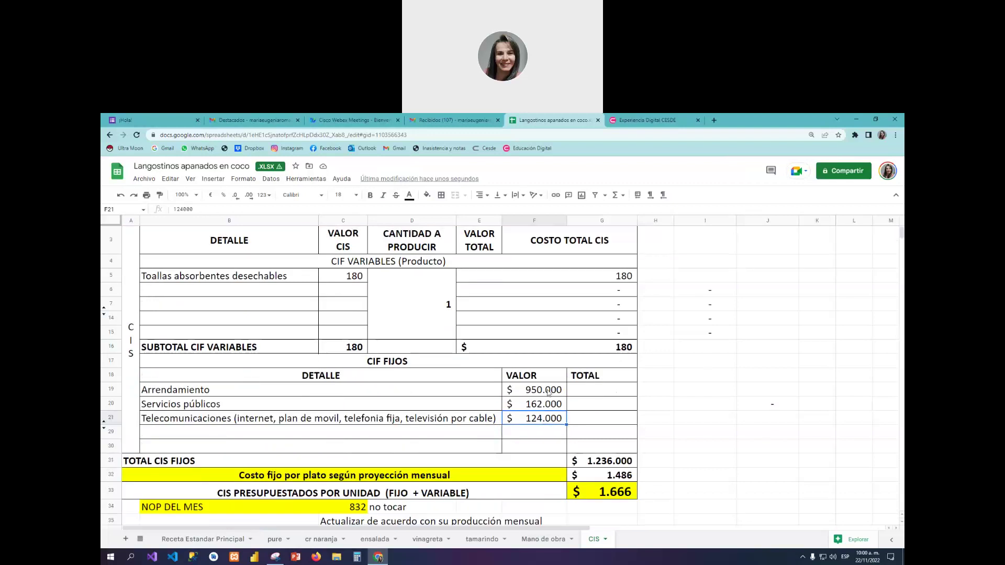
- Inspect the formulas behind TOTAL CIS FIJOS and Costo fijo por plato según proyección mensual
{"action": "left_click", "coordinate": [586, 455]}
{"action": "double_click", "coordinate": [586, 454]}
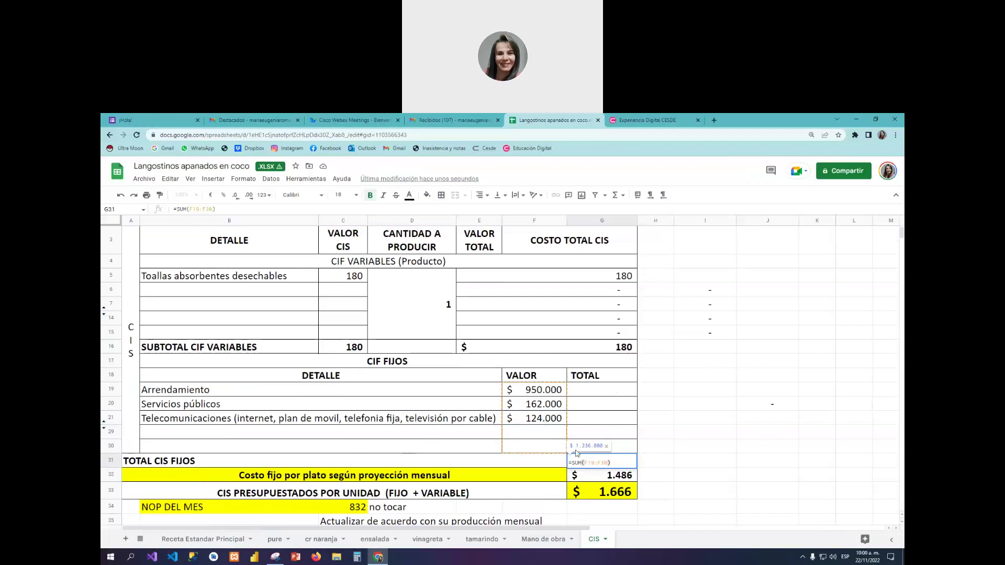
{"action": "key", "text": "Return"}
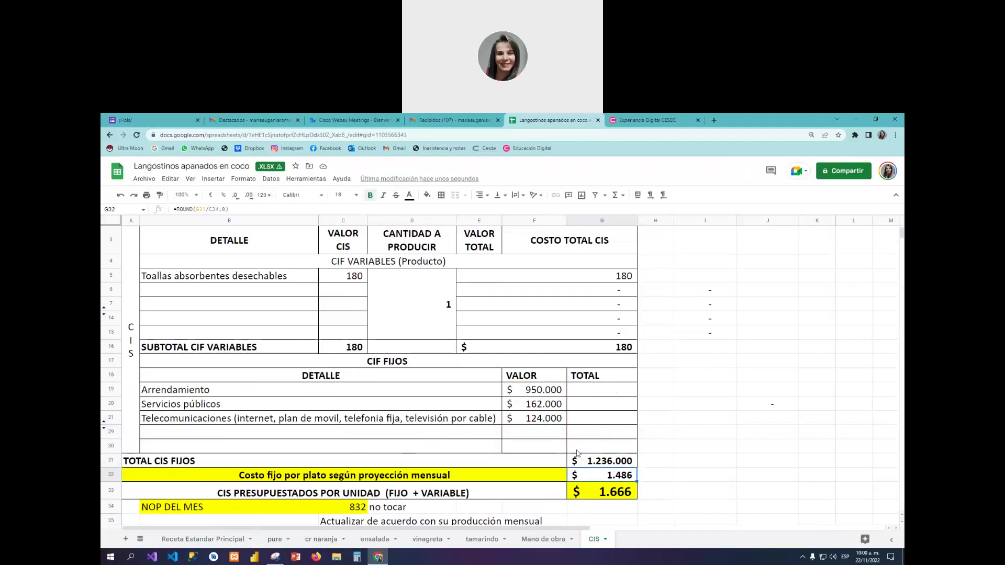
{"action": "double_click", "coordinate": [598, 475]}
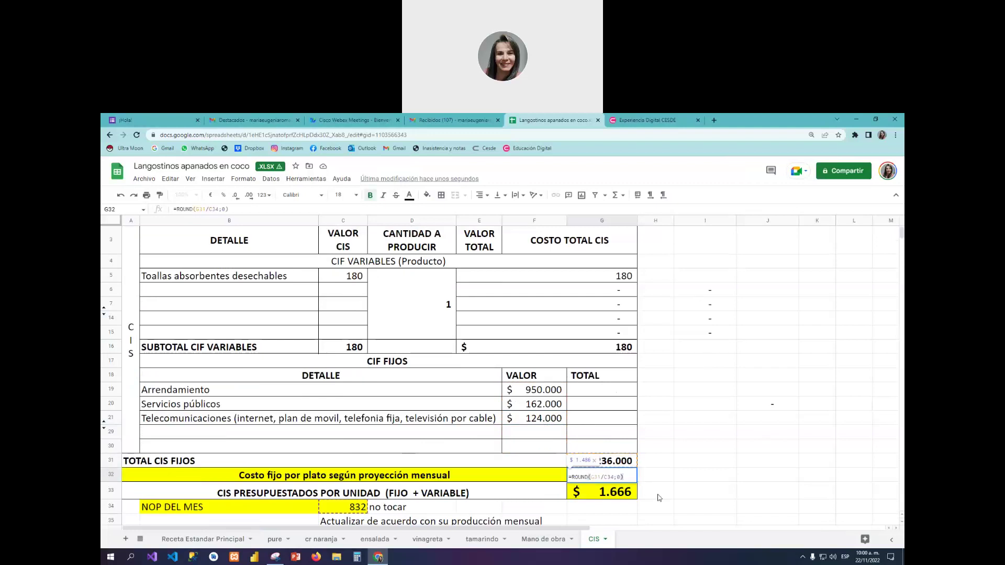
{"action": "key", "text": "Escape"}
- Examine how NOP DEL MES feeds the fixed cost per plate, and check the CIS PRESUPUESTADOS POR UNIDAD formula
{"action": "scroll", "coordinate": [365, 496], "scroll_direction": "down", "scroll_amount": 1}
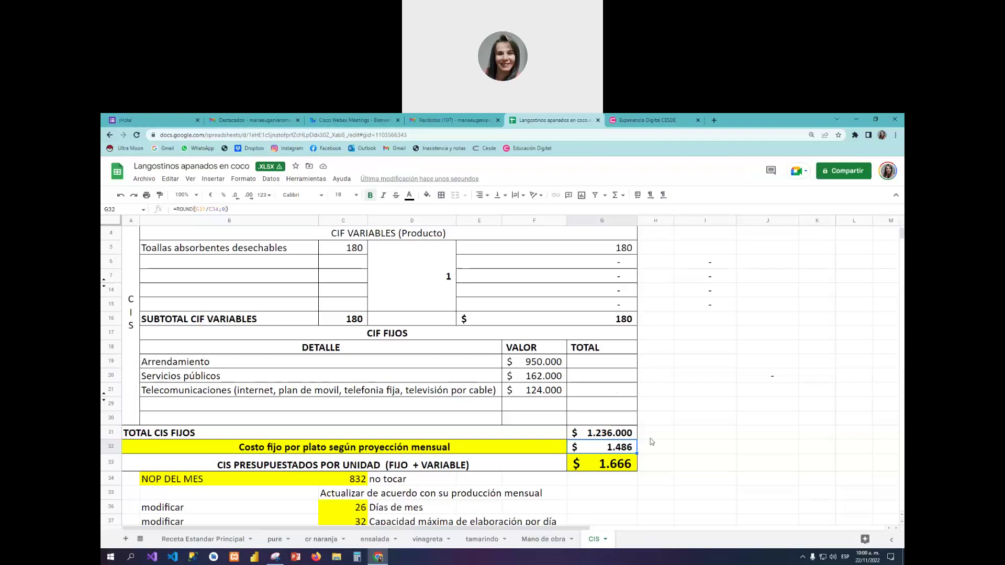
{"action": "scroll", "coordinate": [662, 442], "scroll_direction": "down", "scroll_amount": 1}
{"action": "scroll", "coordinate": [374, 465], "scroll_direction": "down", "scroll_amount": 1}
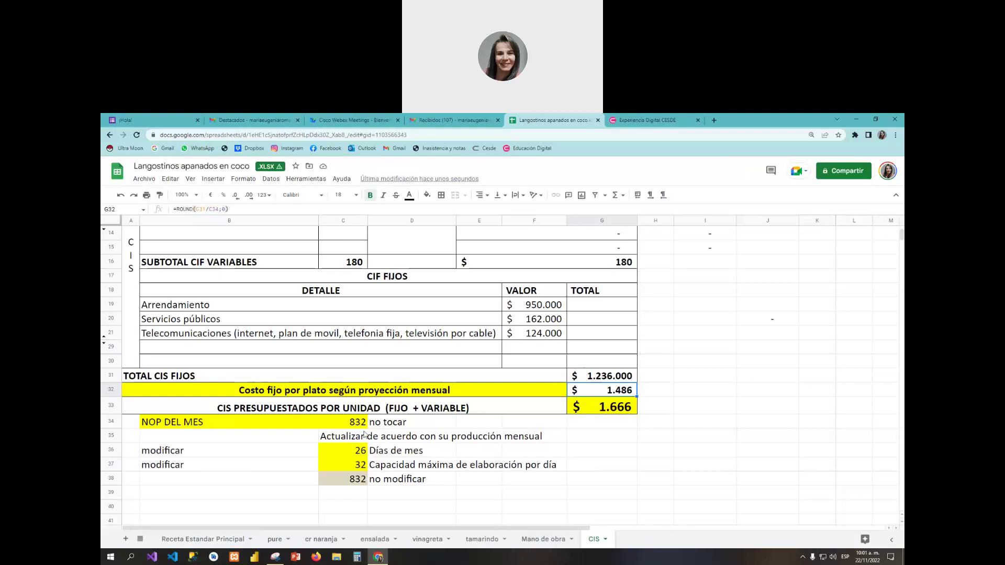
{"action": "double_click", "coordinate": [621, 392]}
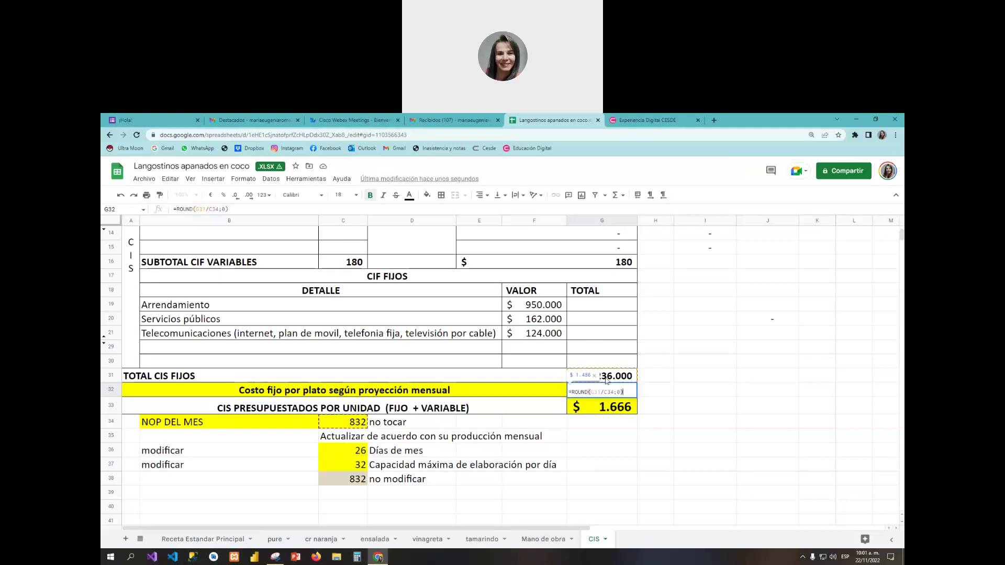
{"action": "left_click", "coordinate": [601, 413]}
{"action": "scroll", "coordinate": [314, 293], "scroll_direction": "up", "scroll_amount": 1}
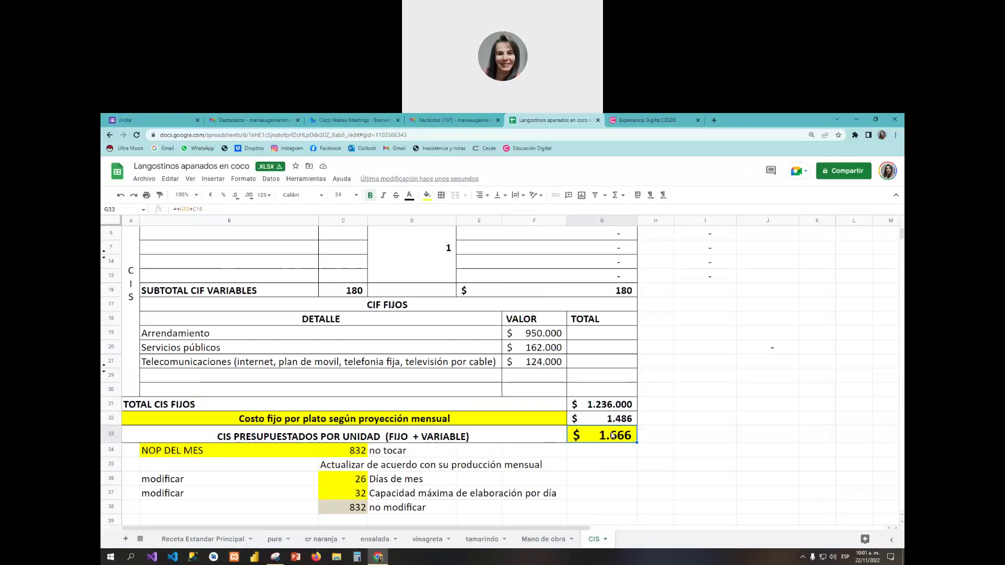
- Return to the Receta Estandar Principal sheet and review the COSTEO section's labour, indirect cost, production cost and sale price rows
{"action": "left_click", "coordinate": [199, 539]}
{"action": "scroll", "coordinate": [764, 373], "scroll_direction": "down", "scroll_amount": 3}
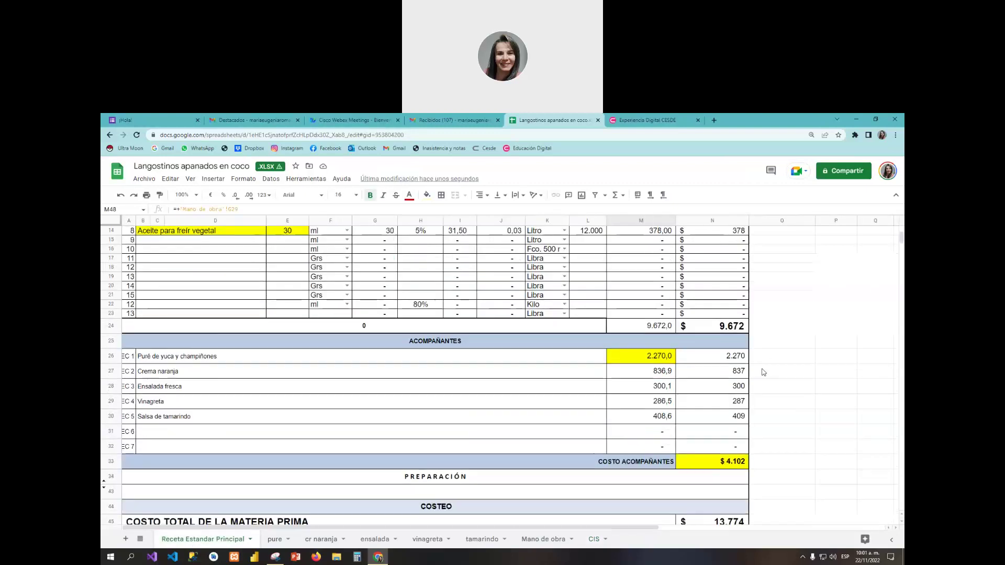
{"action": "scroll", "coordinate": [764, 373], "scroll_direction": "down", "scroll_amount": 5}
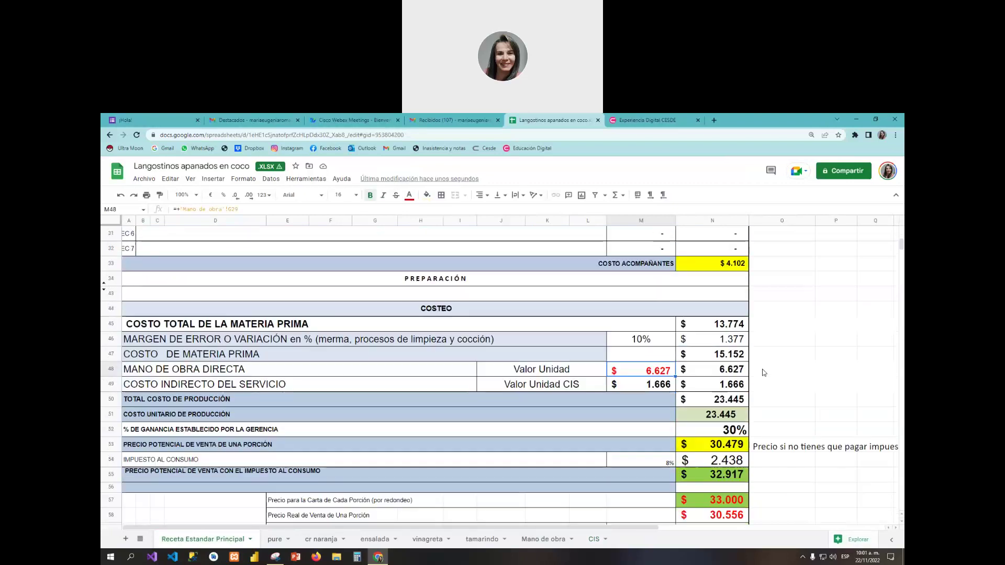
{"action": "scroll", "coordinate": [764, 373], "scroll_direction": "down", "scroll_amount": 2}
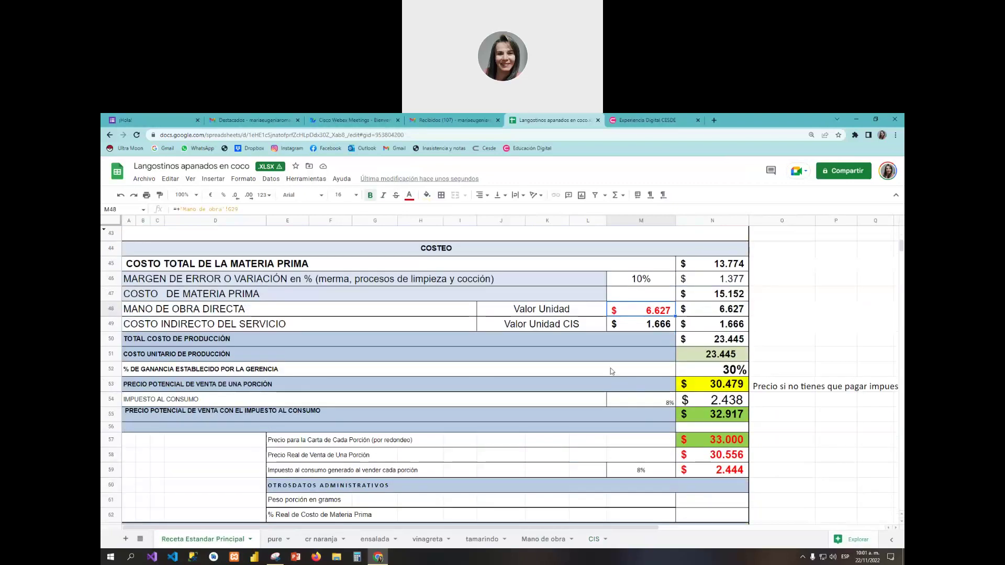